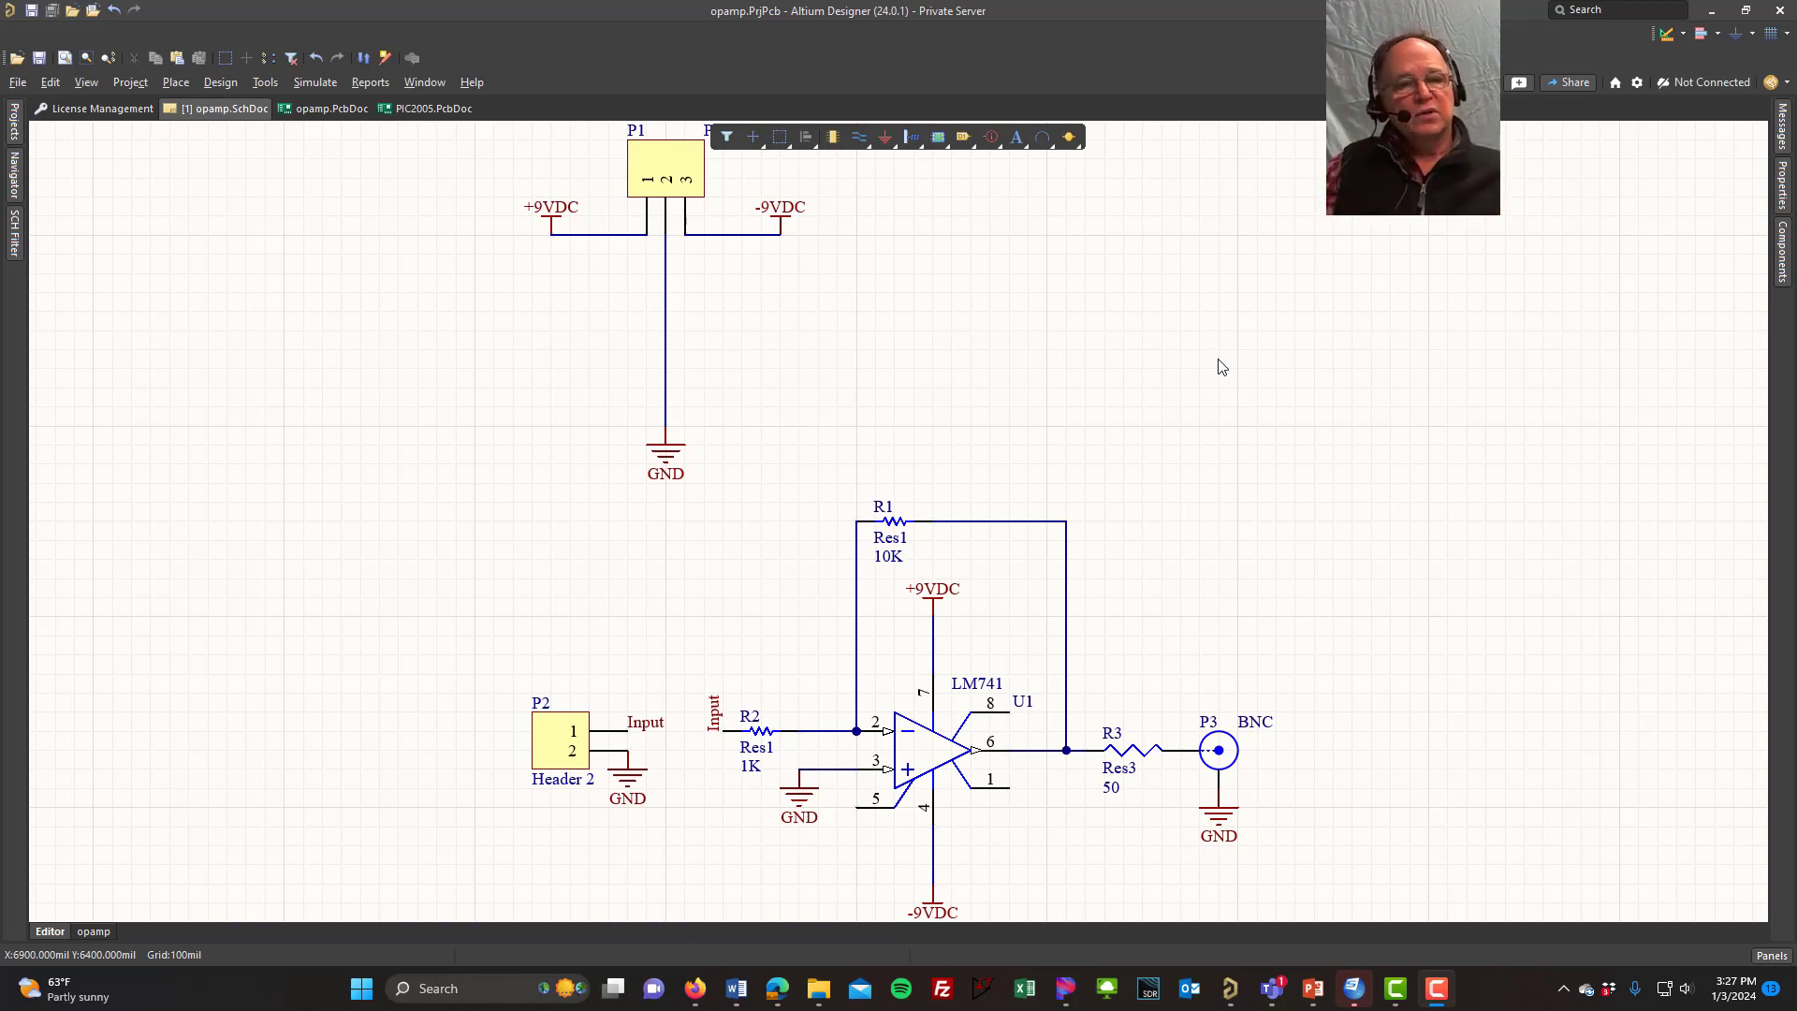
Step: Show the component list and choose ECE Lib 22.IntLib as the active library
left_click(1781, 270)
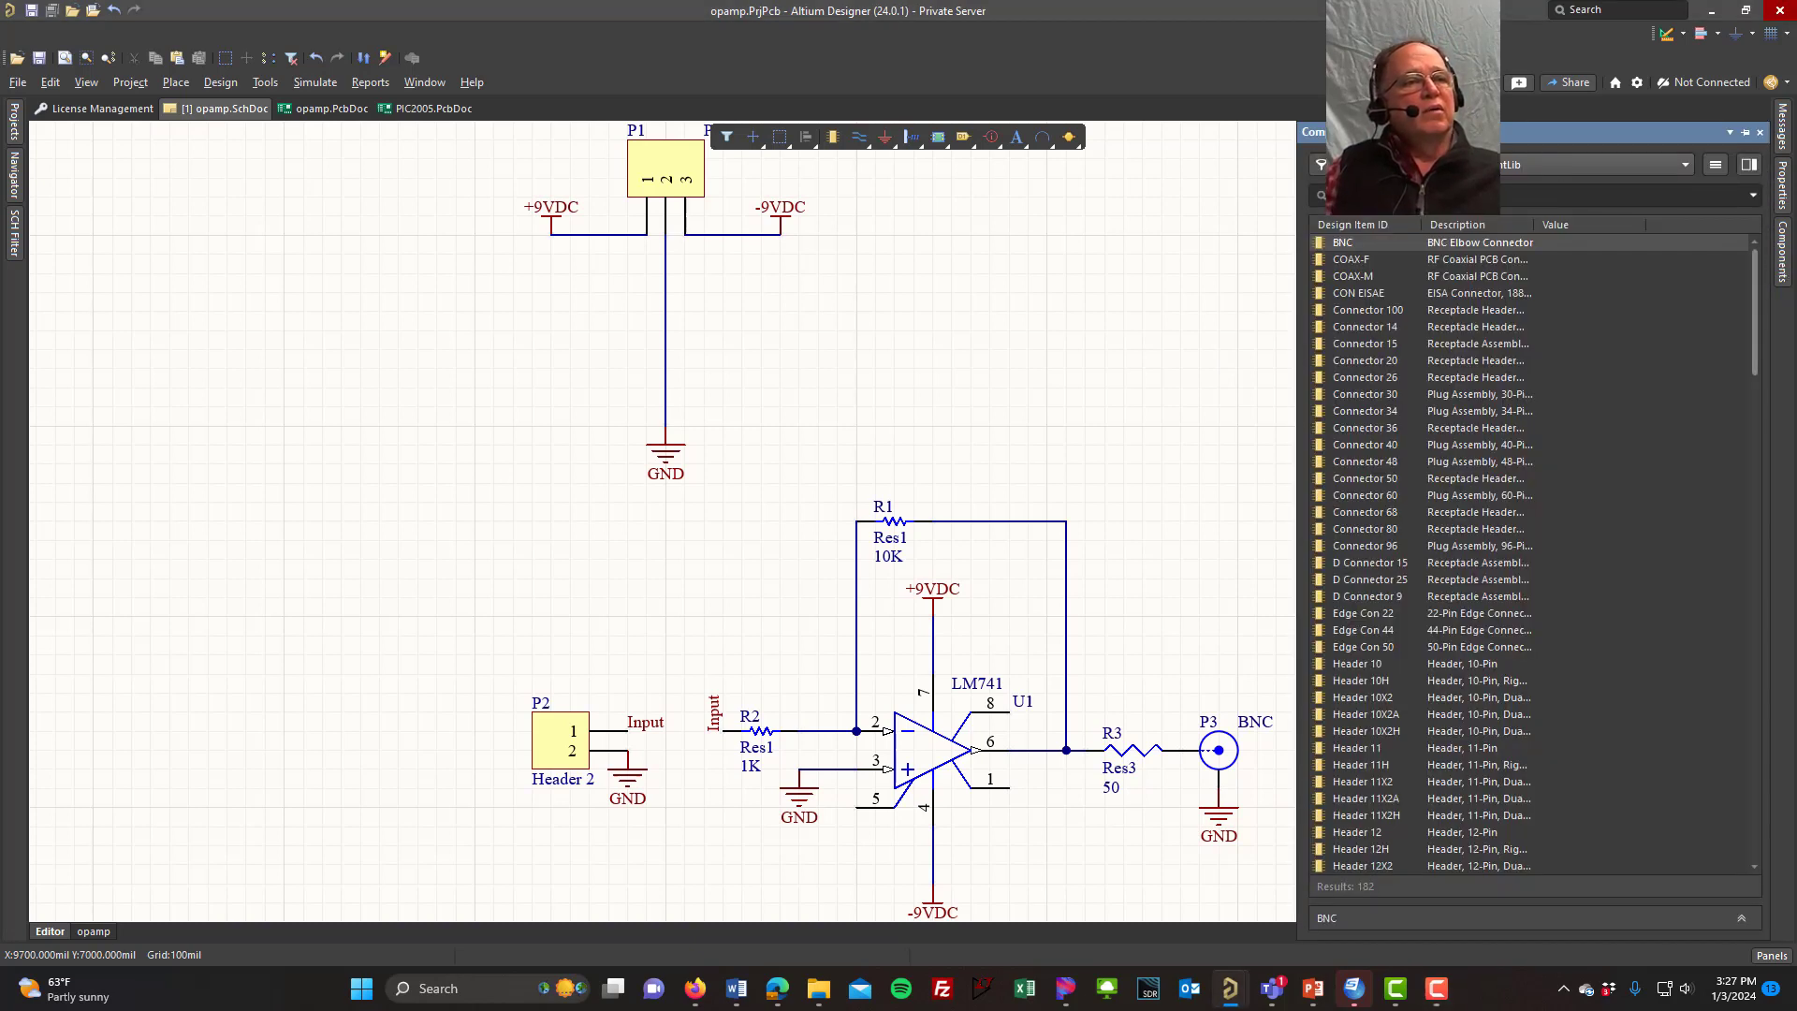
left_click(1685, 164)
scroll(1536, 357, "down", 9)
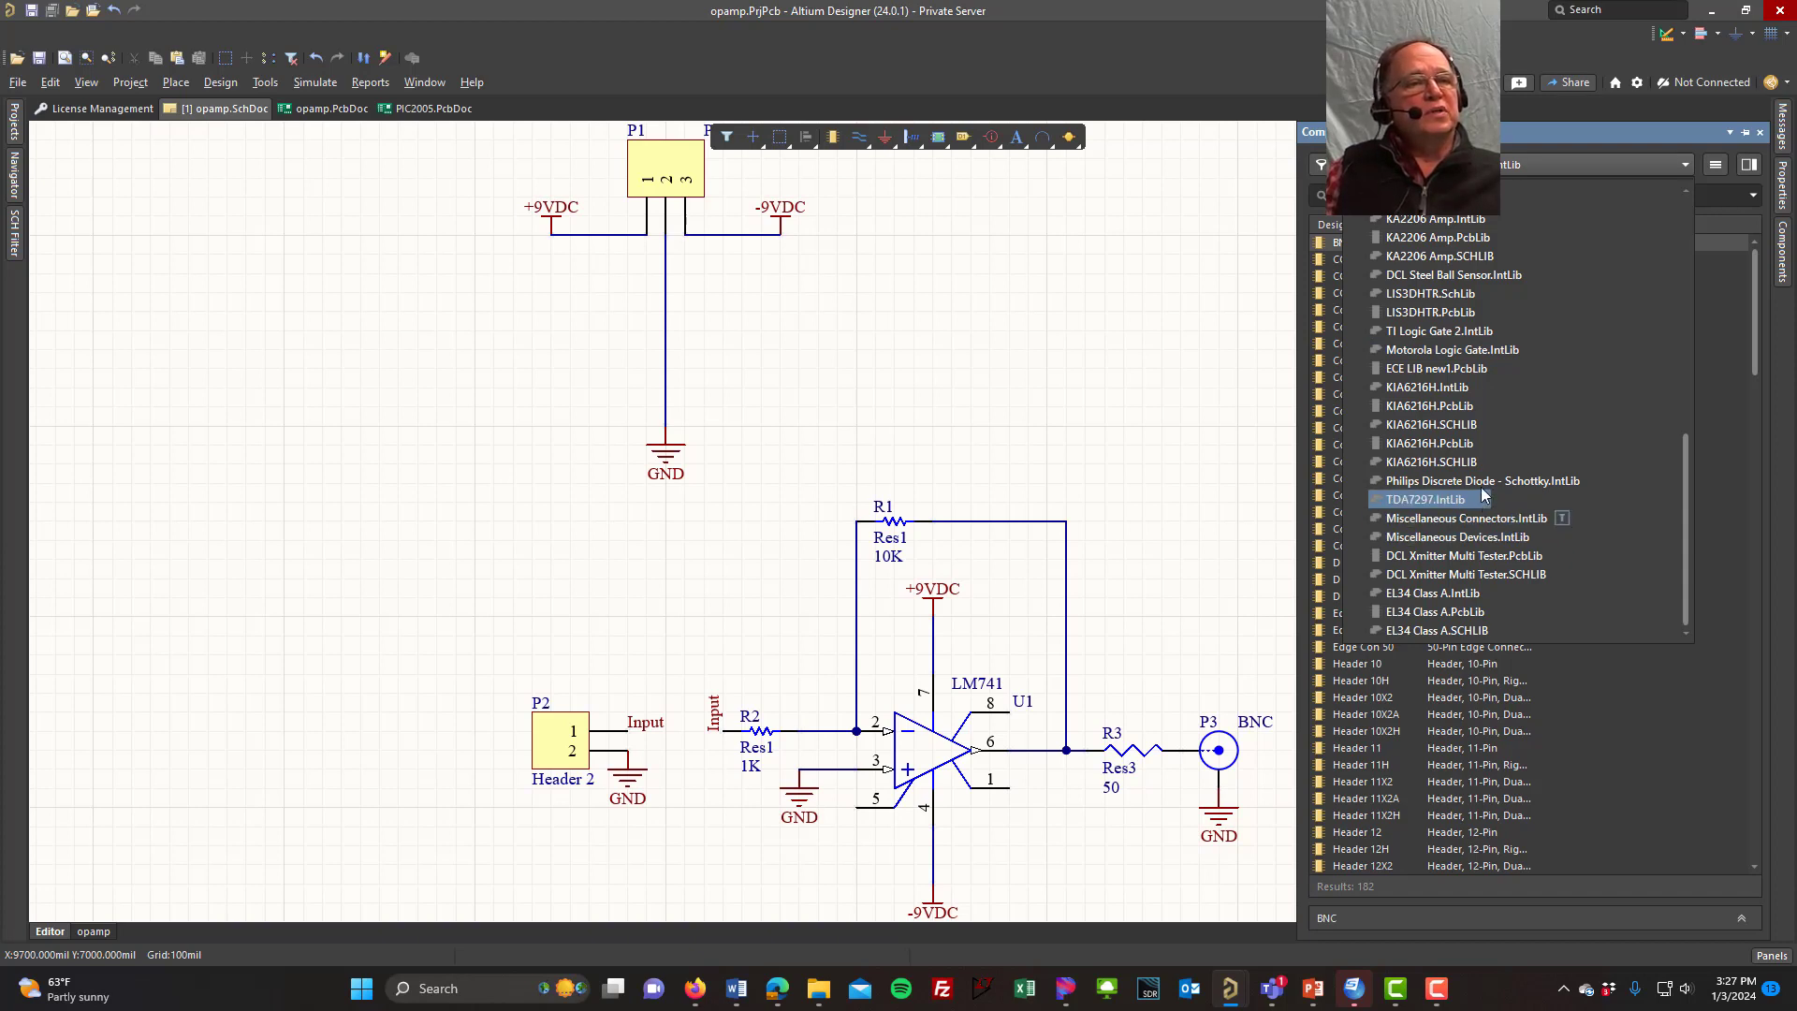
scroll(1481, 494, "up", 2)
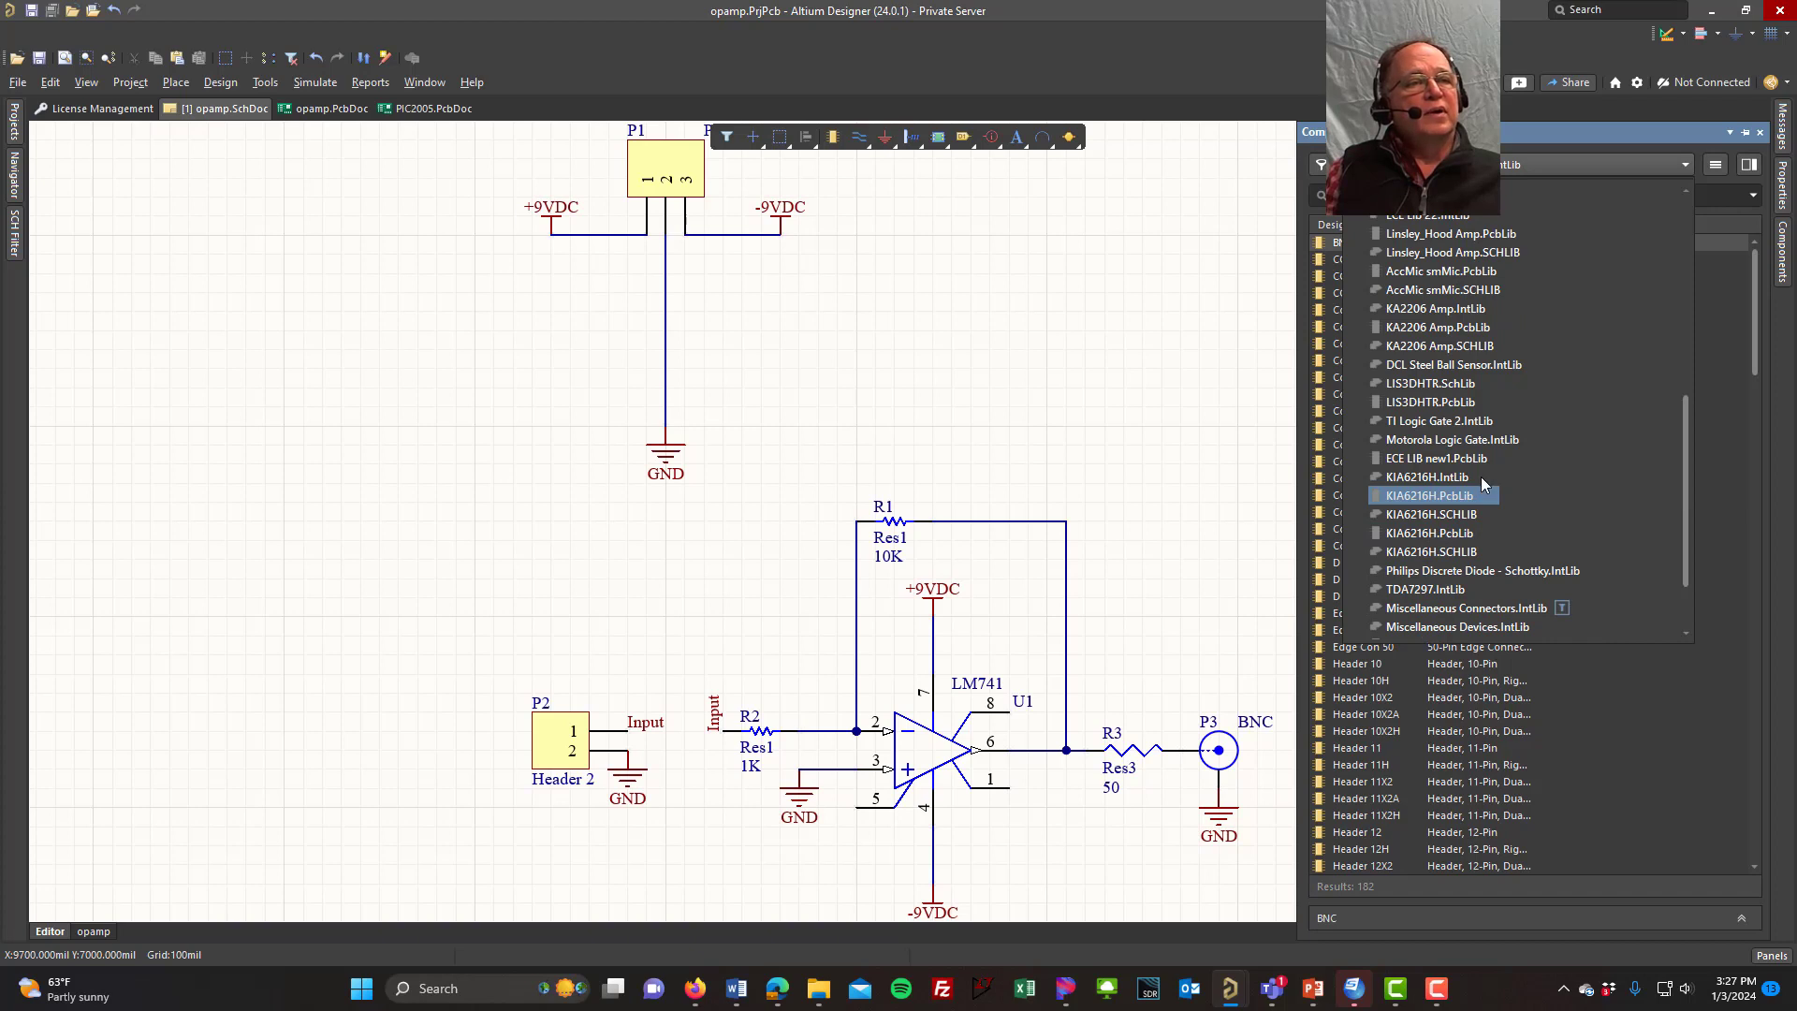
left_click(1440, 216)
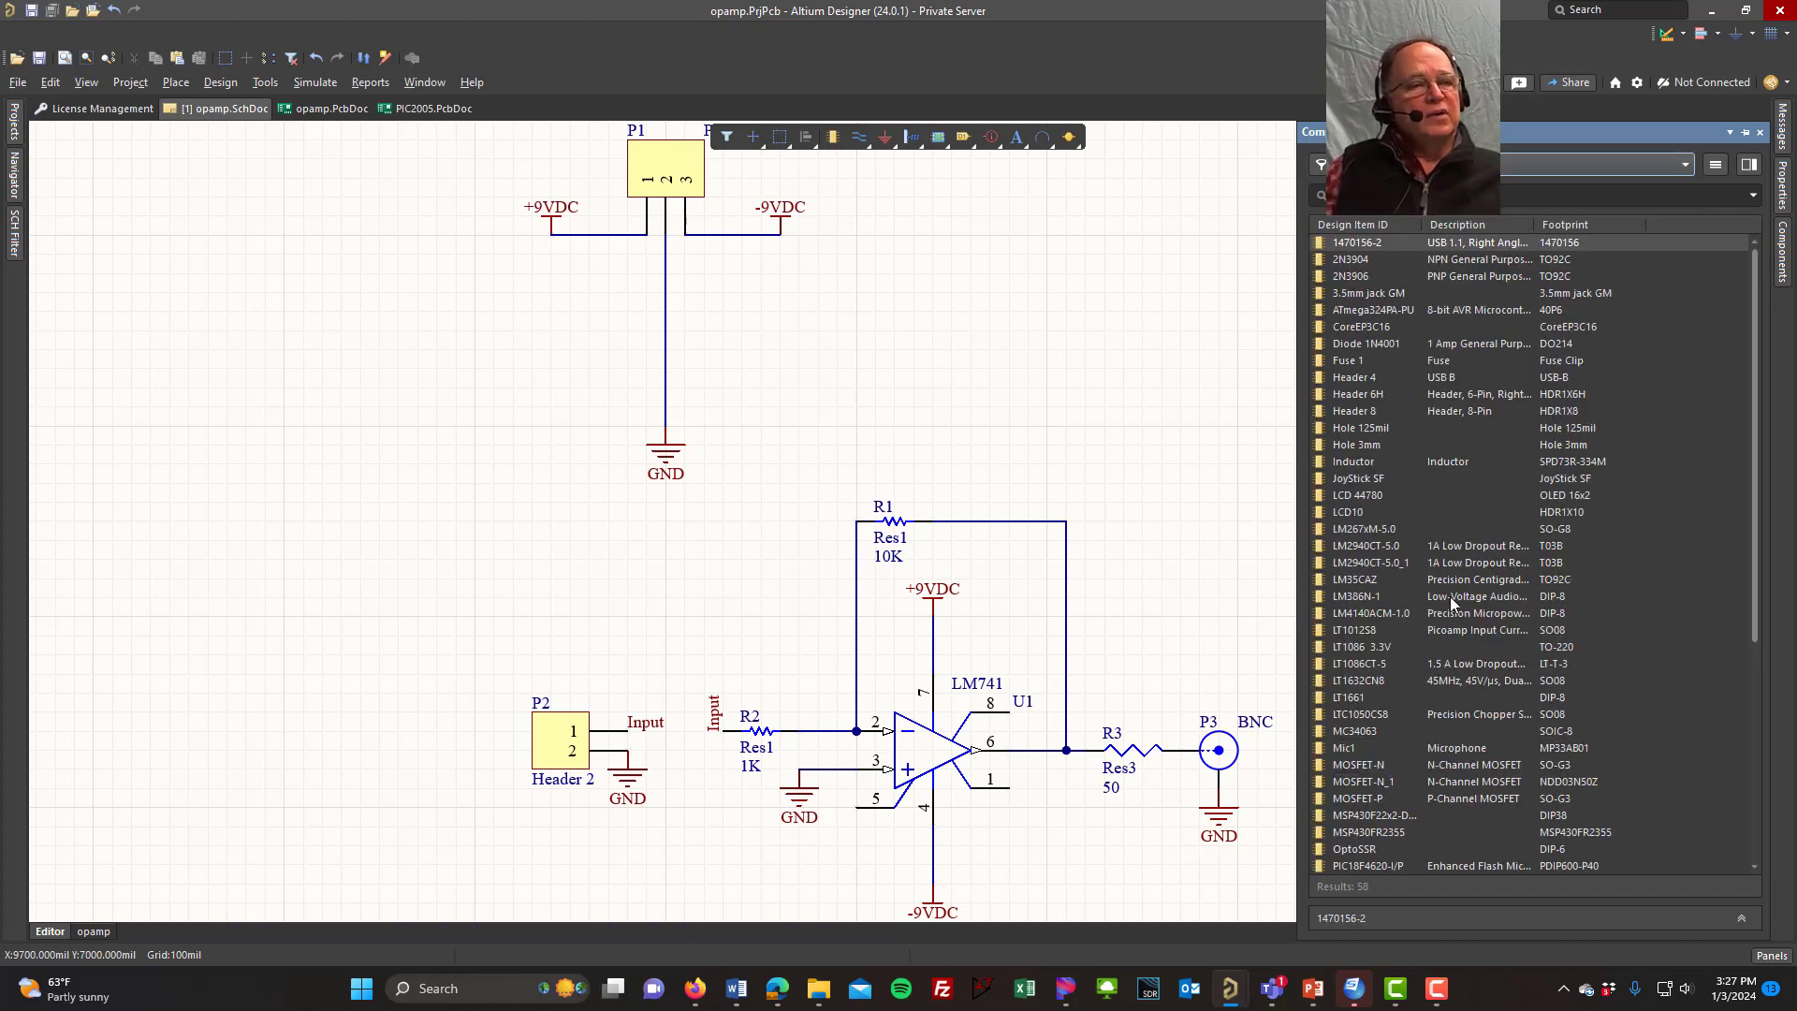
Step: Find the SW-PB pushbutton in the library, place it above resistor R1, and delete it from the schematic
left_click(1343, 529)
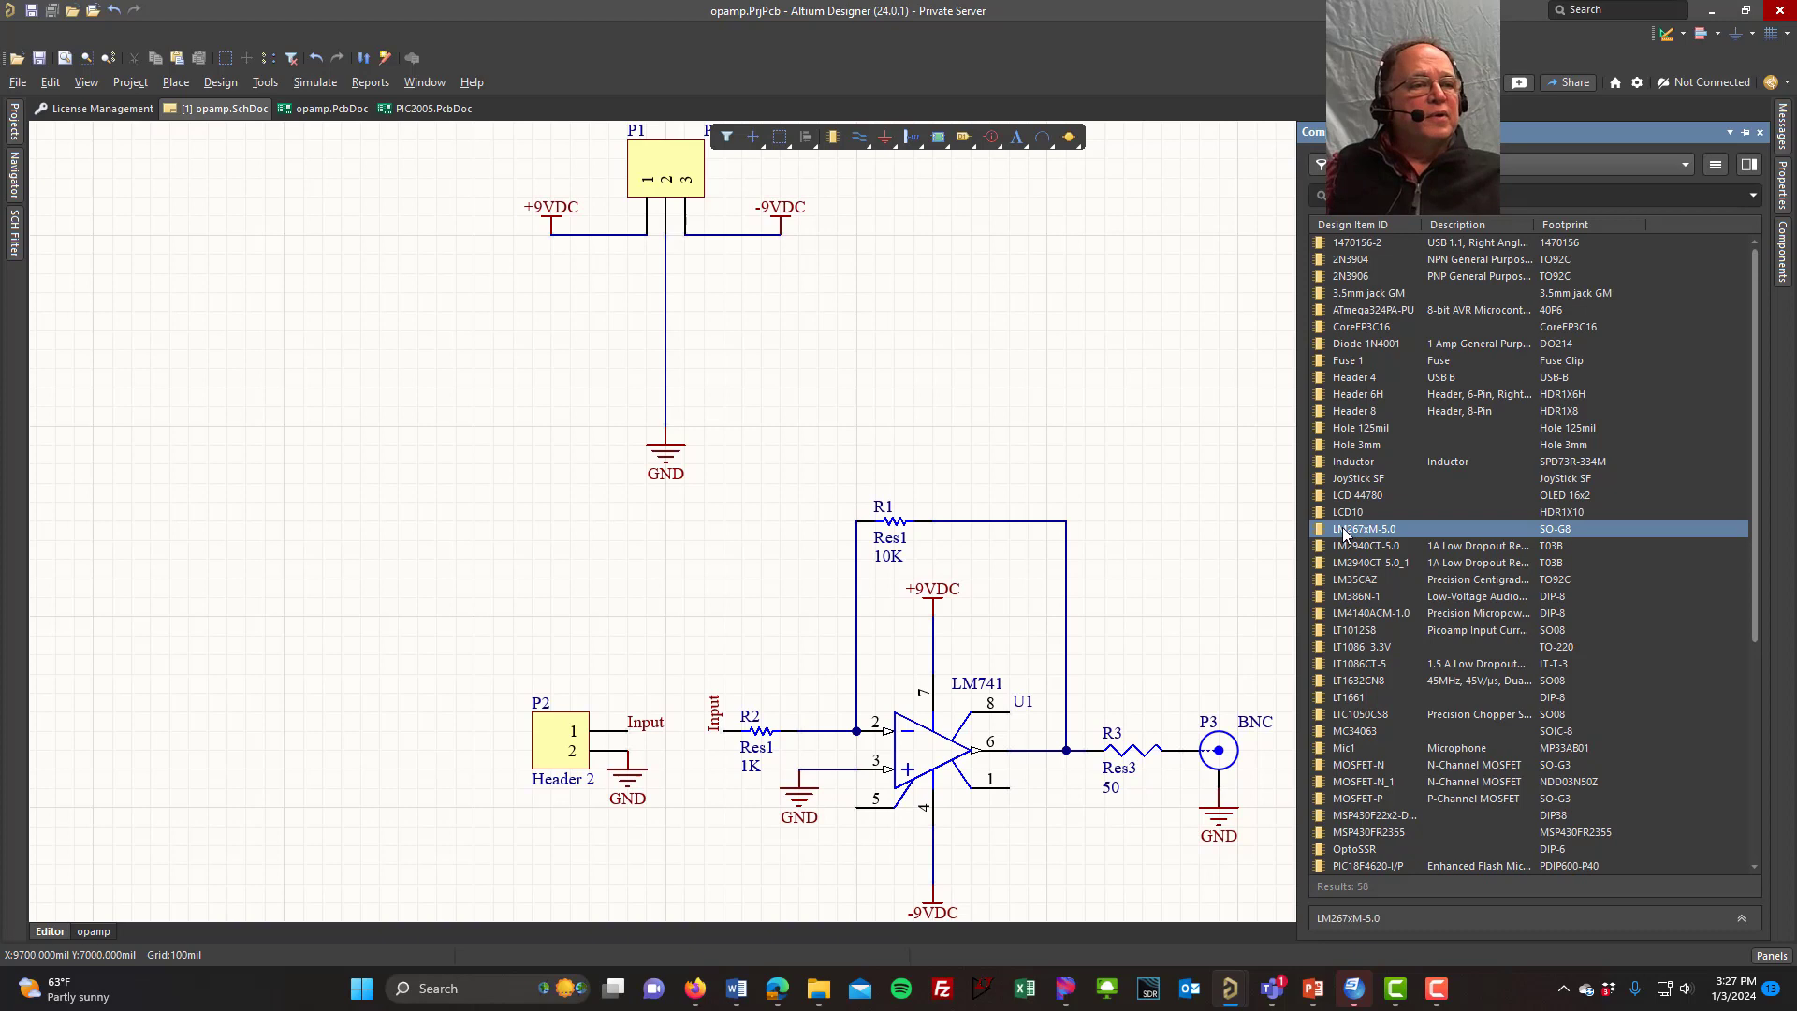
left_click(1352, 462)
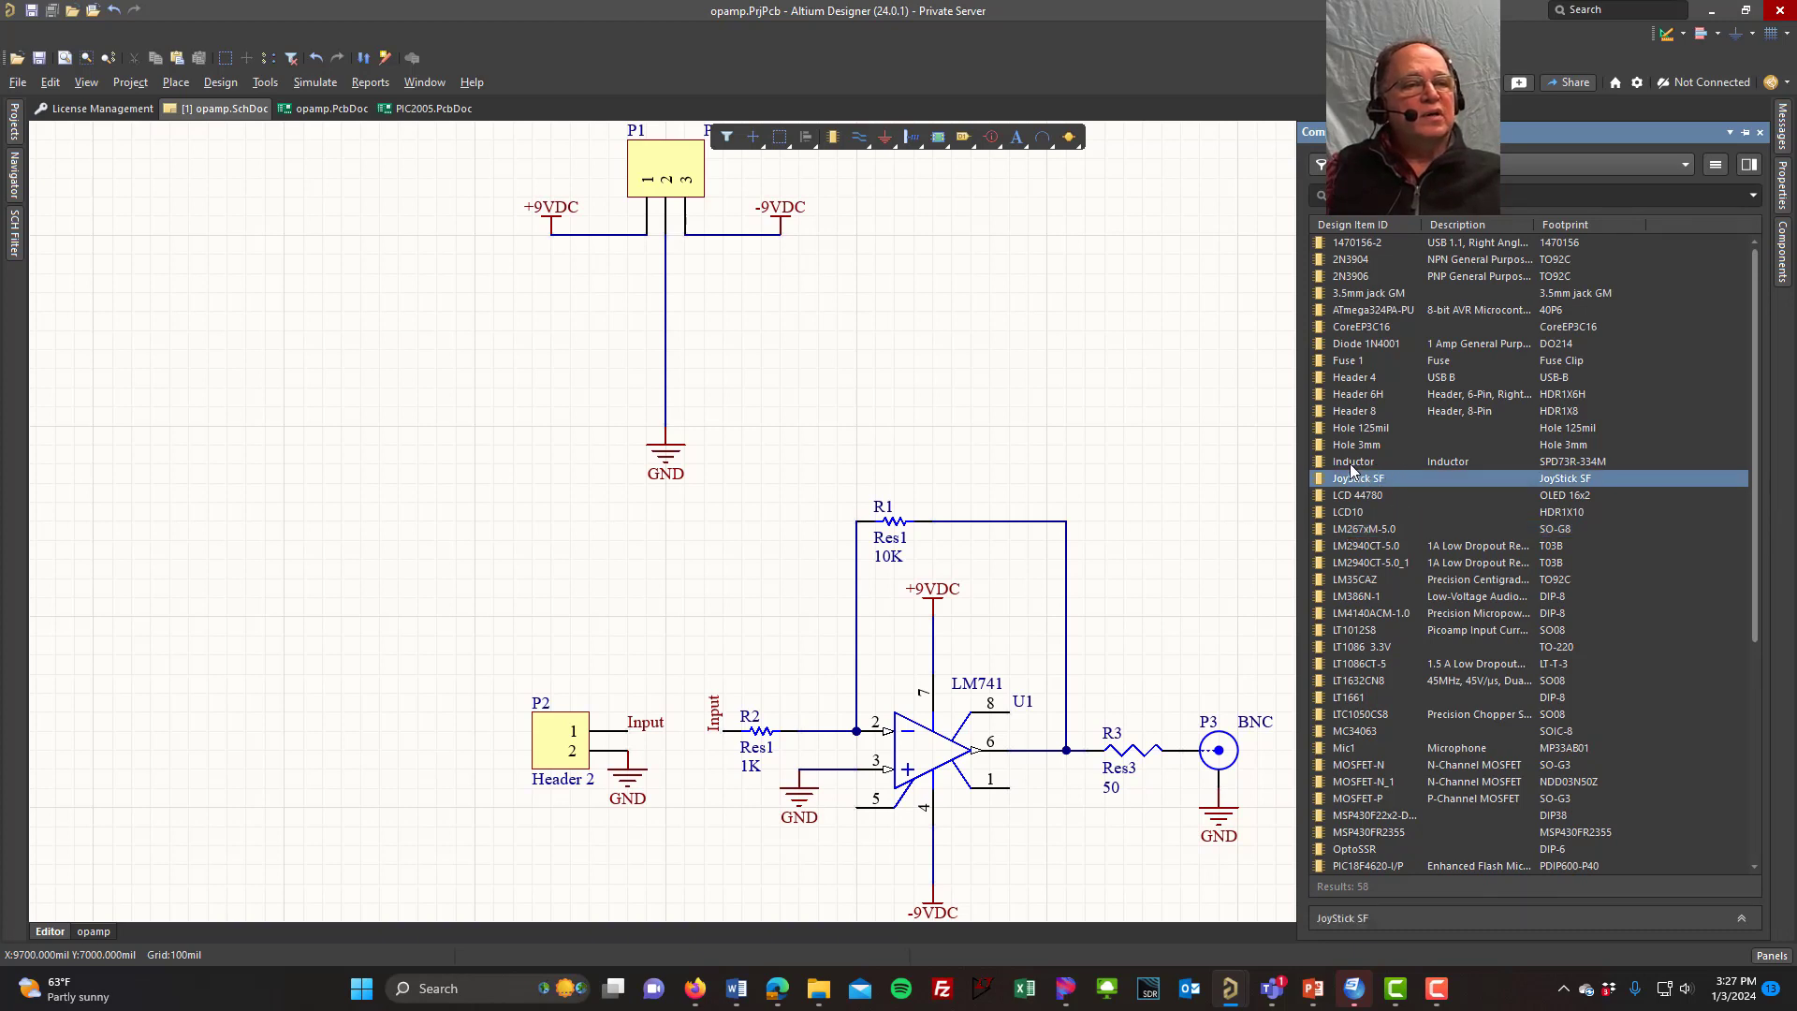
left_click(1355, 448)
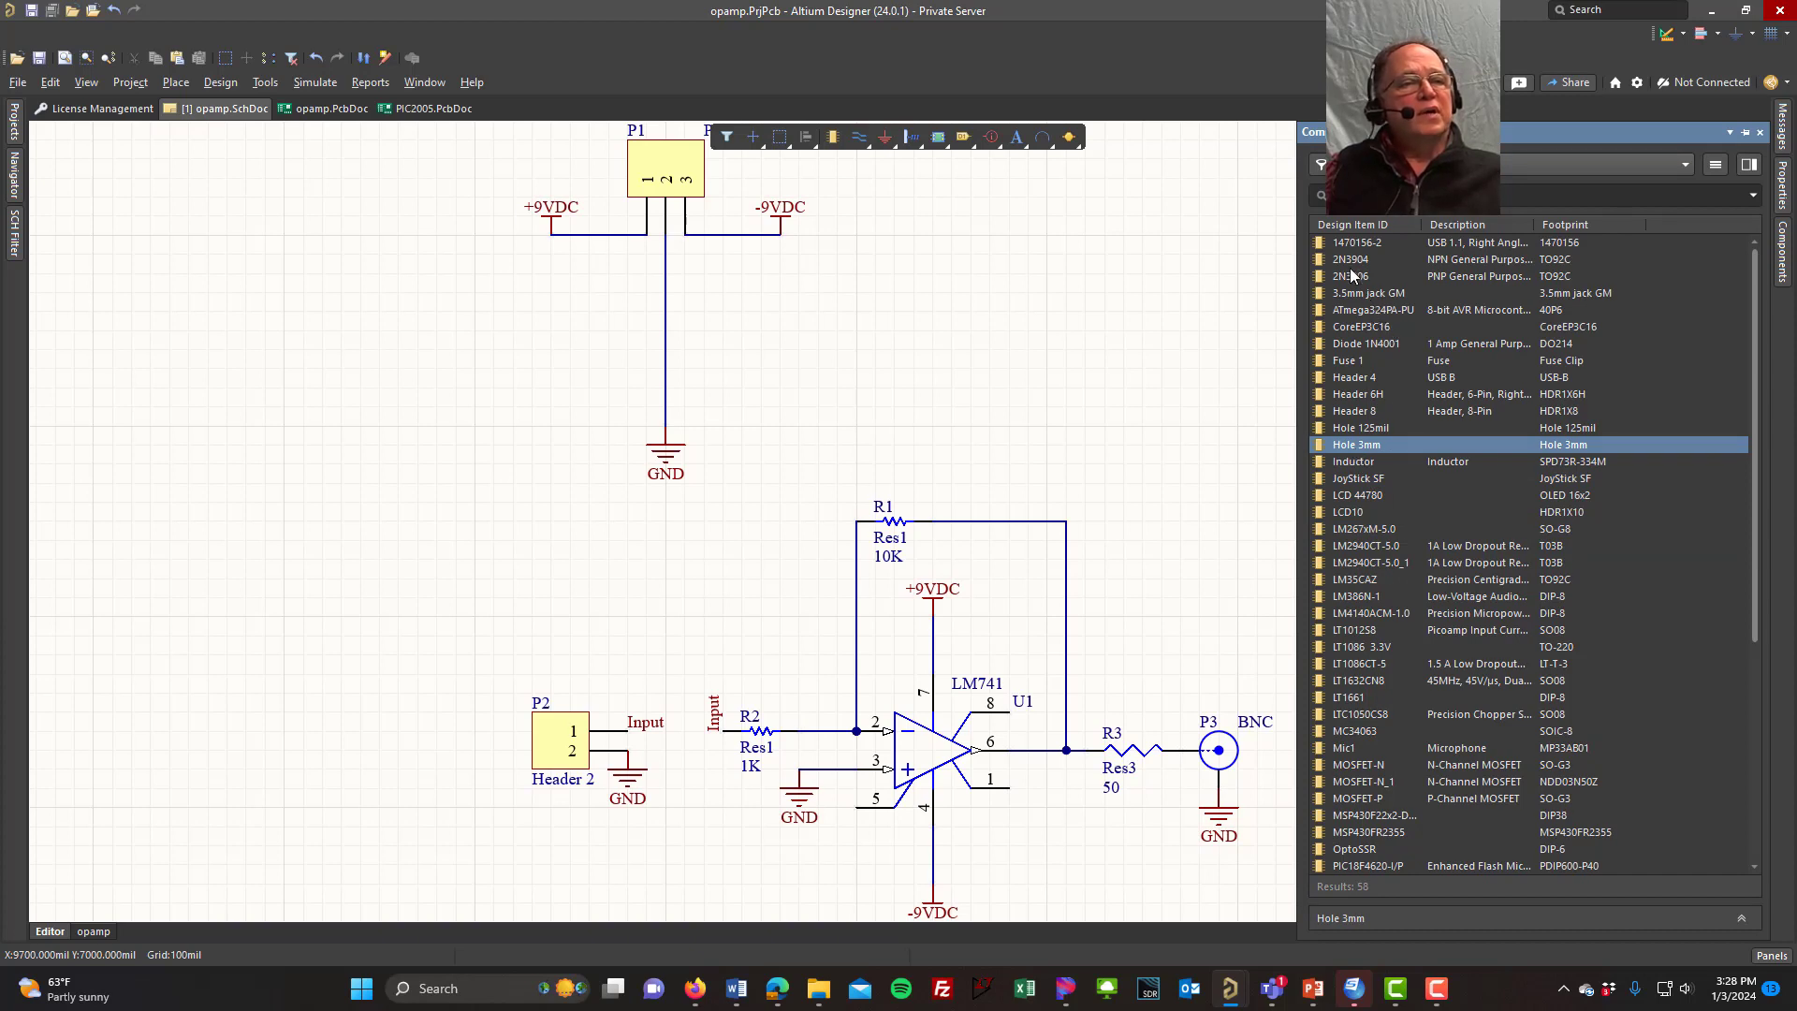
scroll(1417, 659, "down", 4)
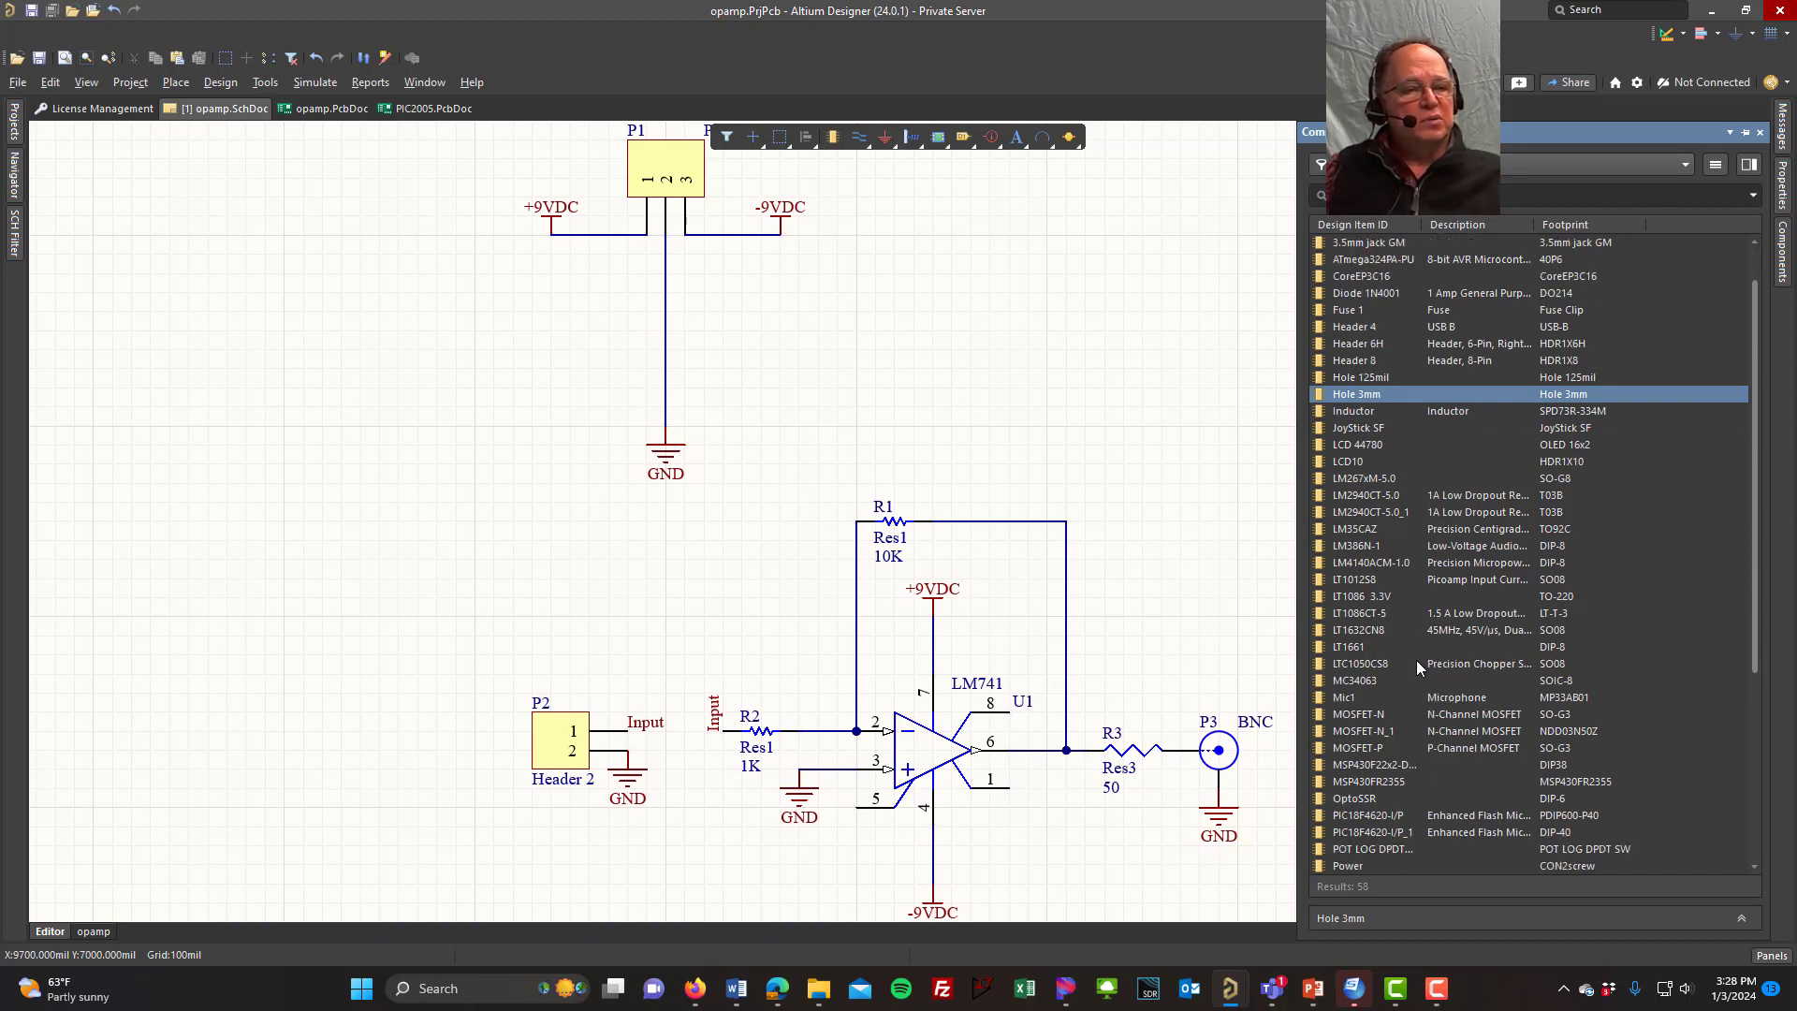
scroll(1409, 756, "down", 4)
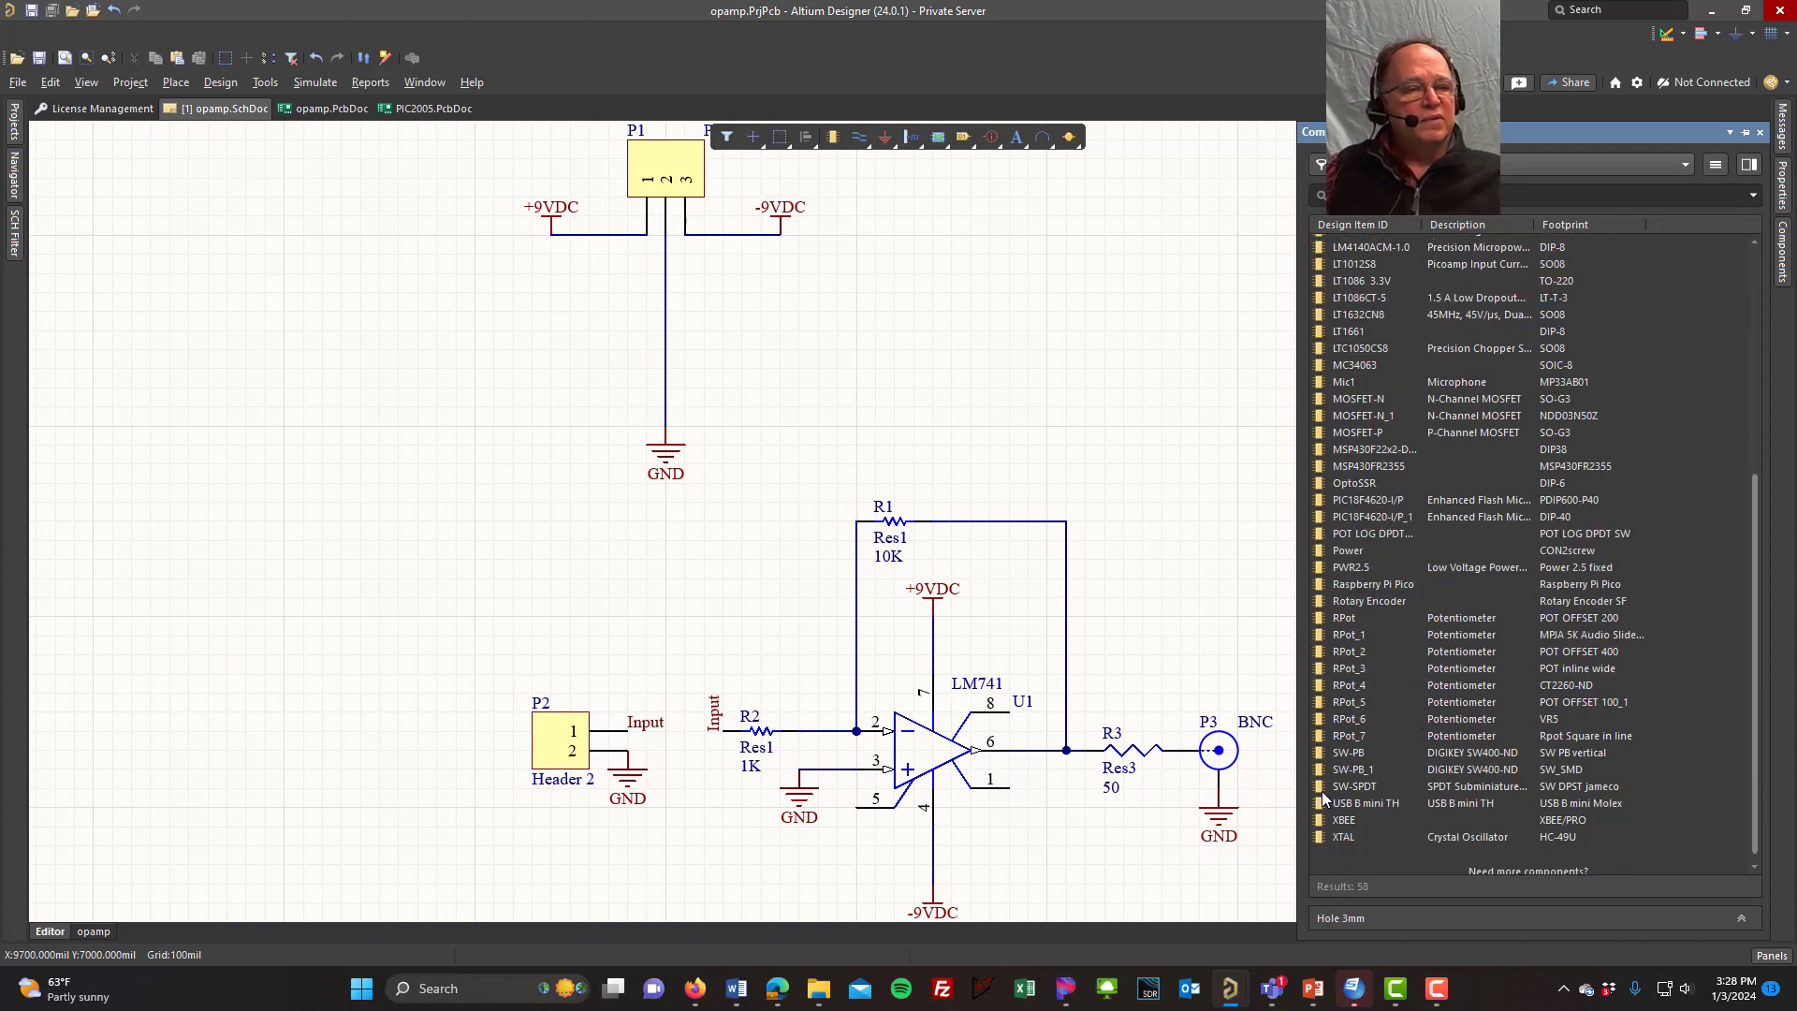
left_click(1354, 753)
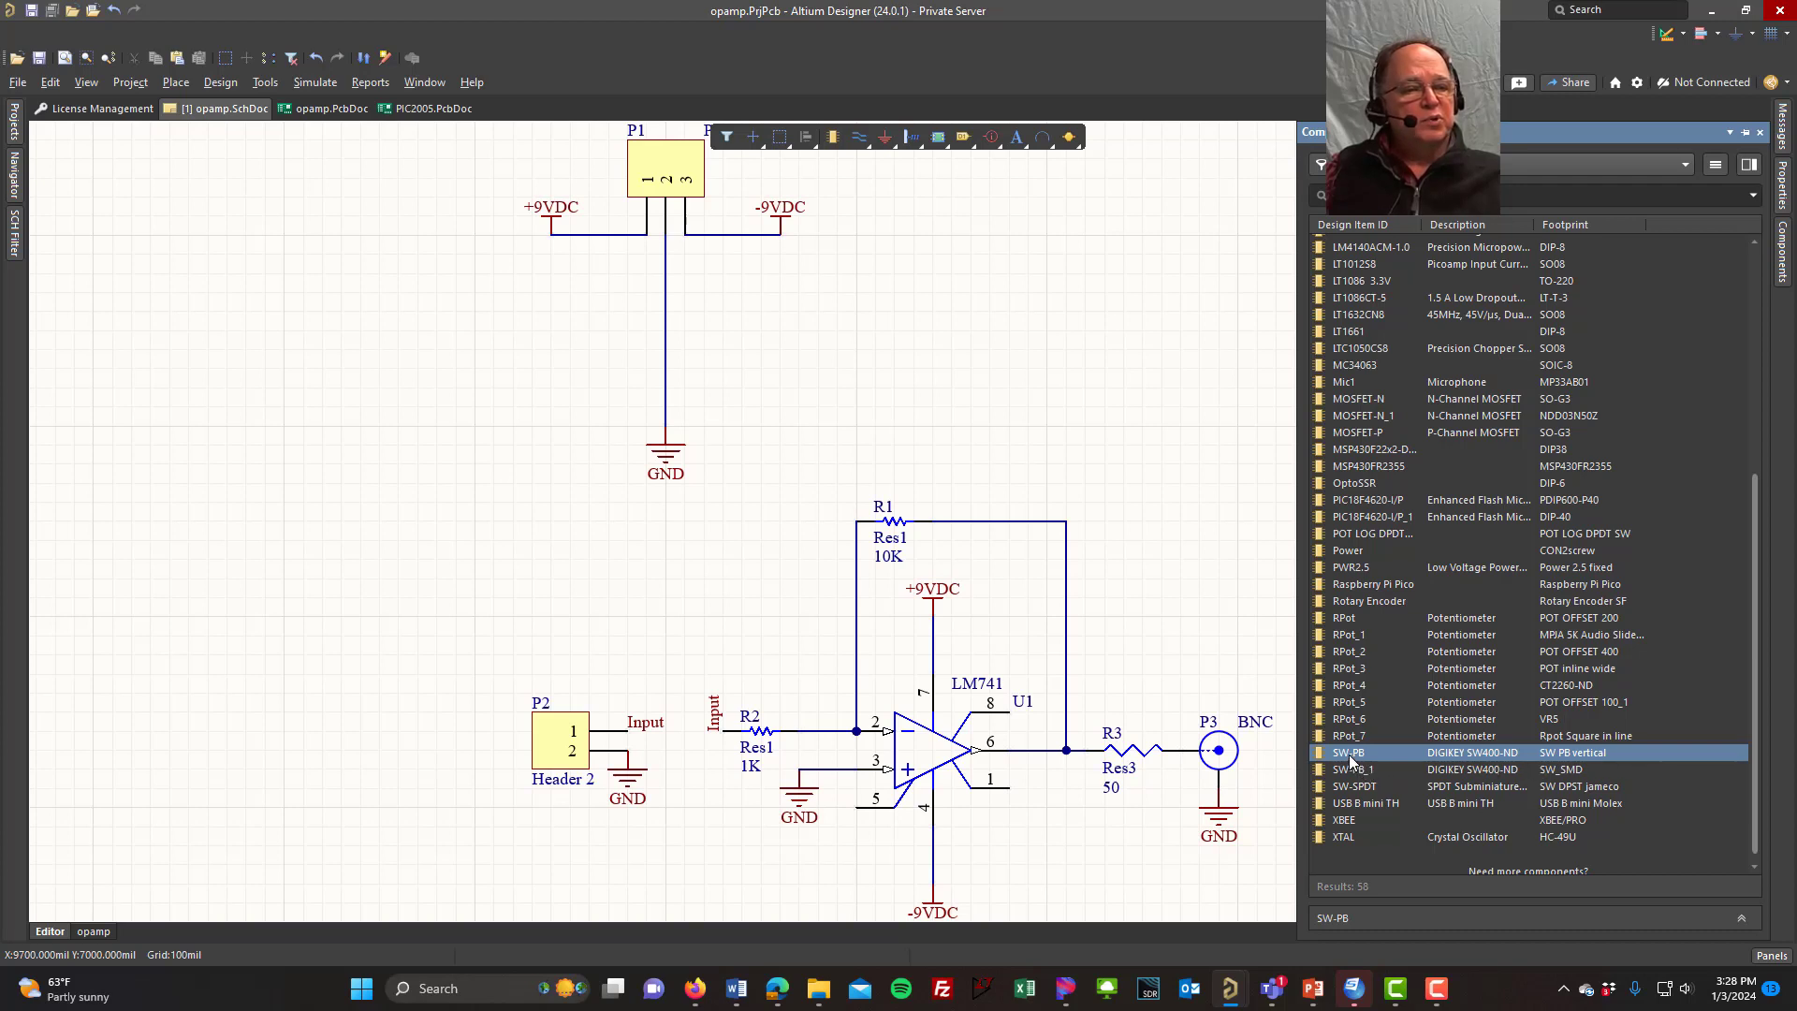
double_click(1349, 755)
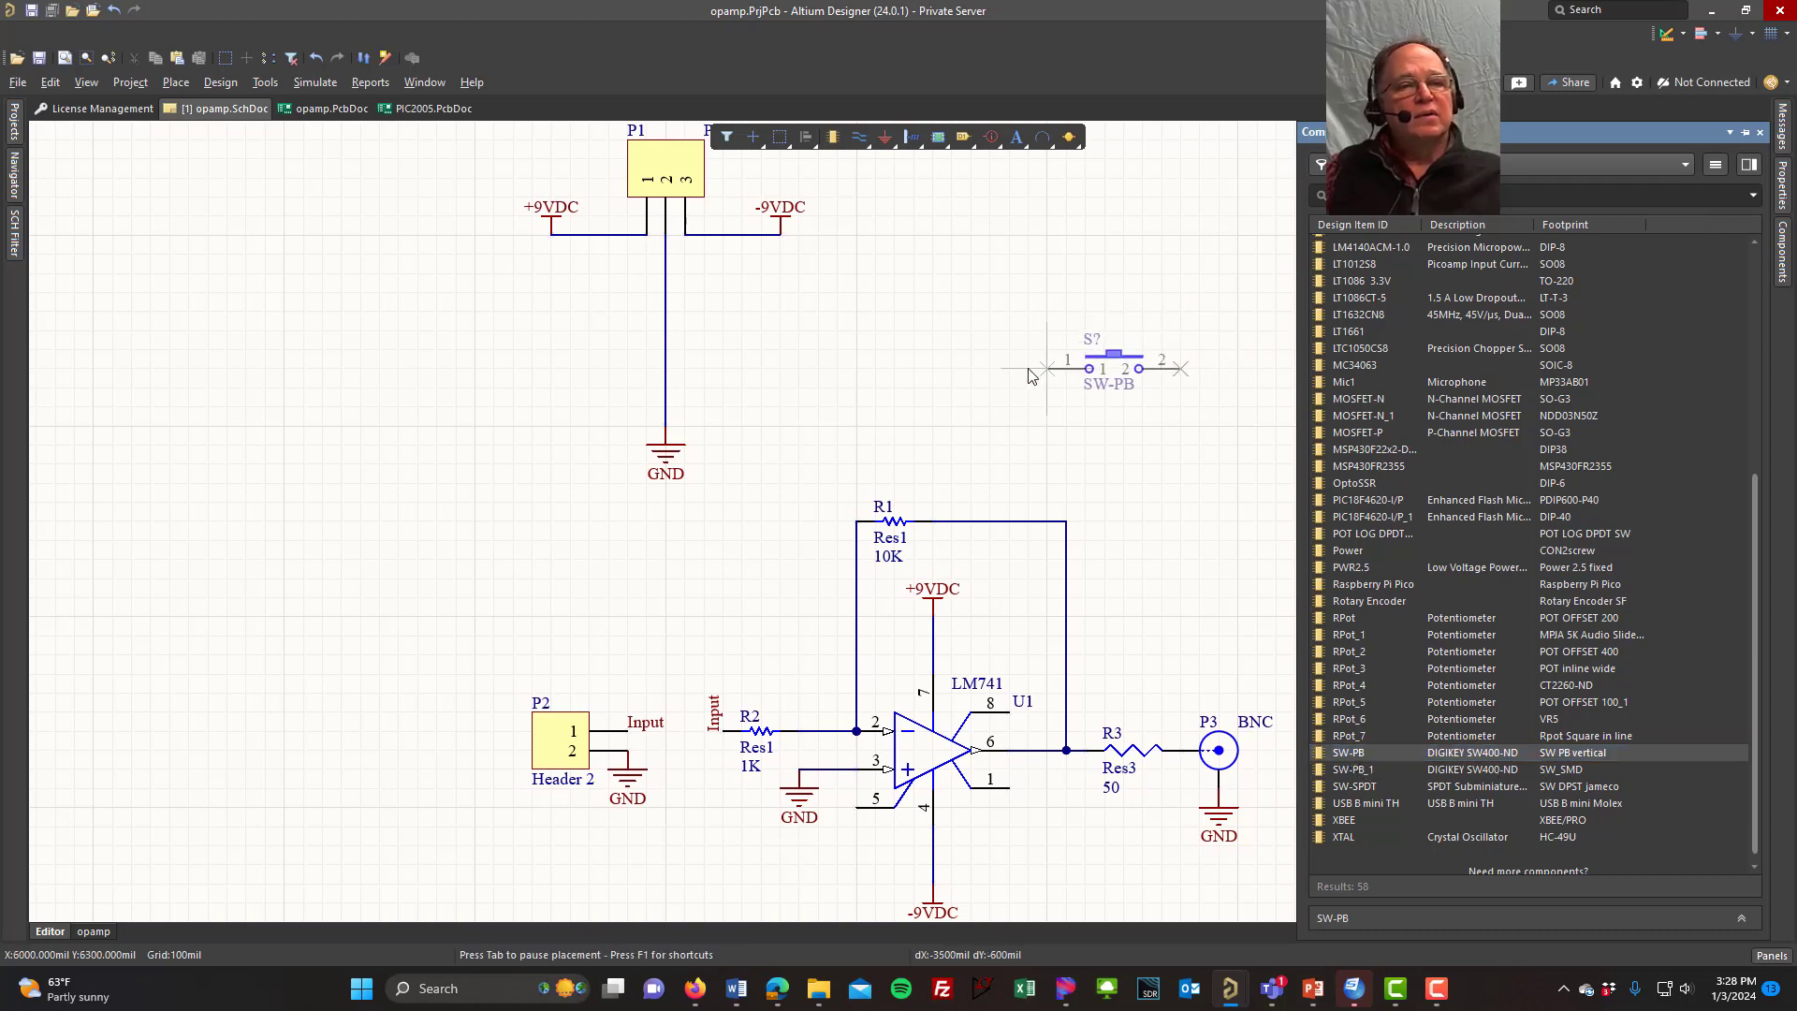
left_click(908, 368)
key("Escape")
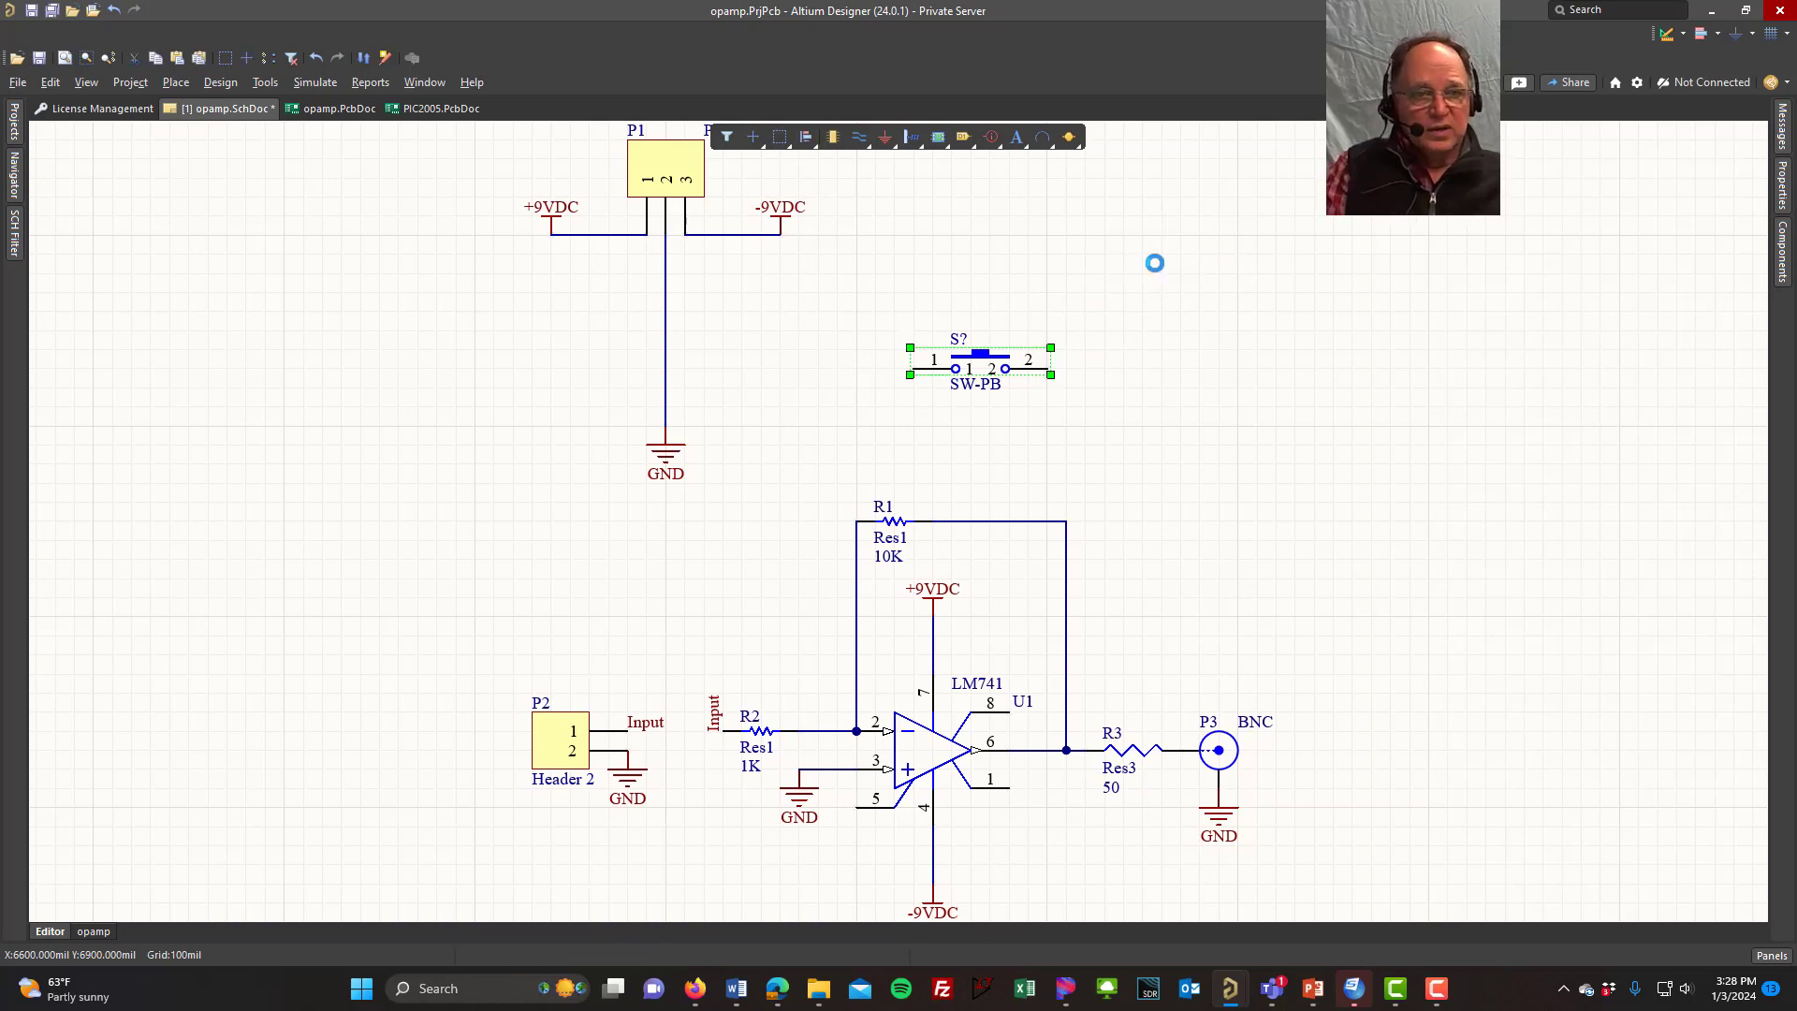
key("Delete")
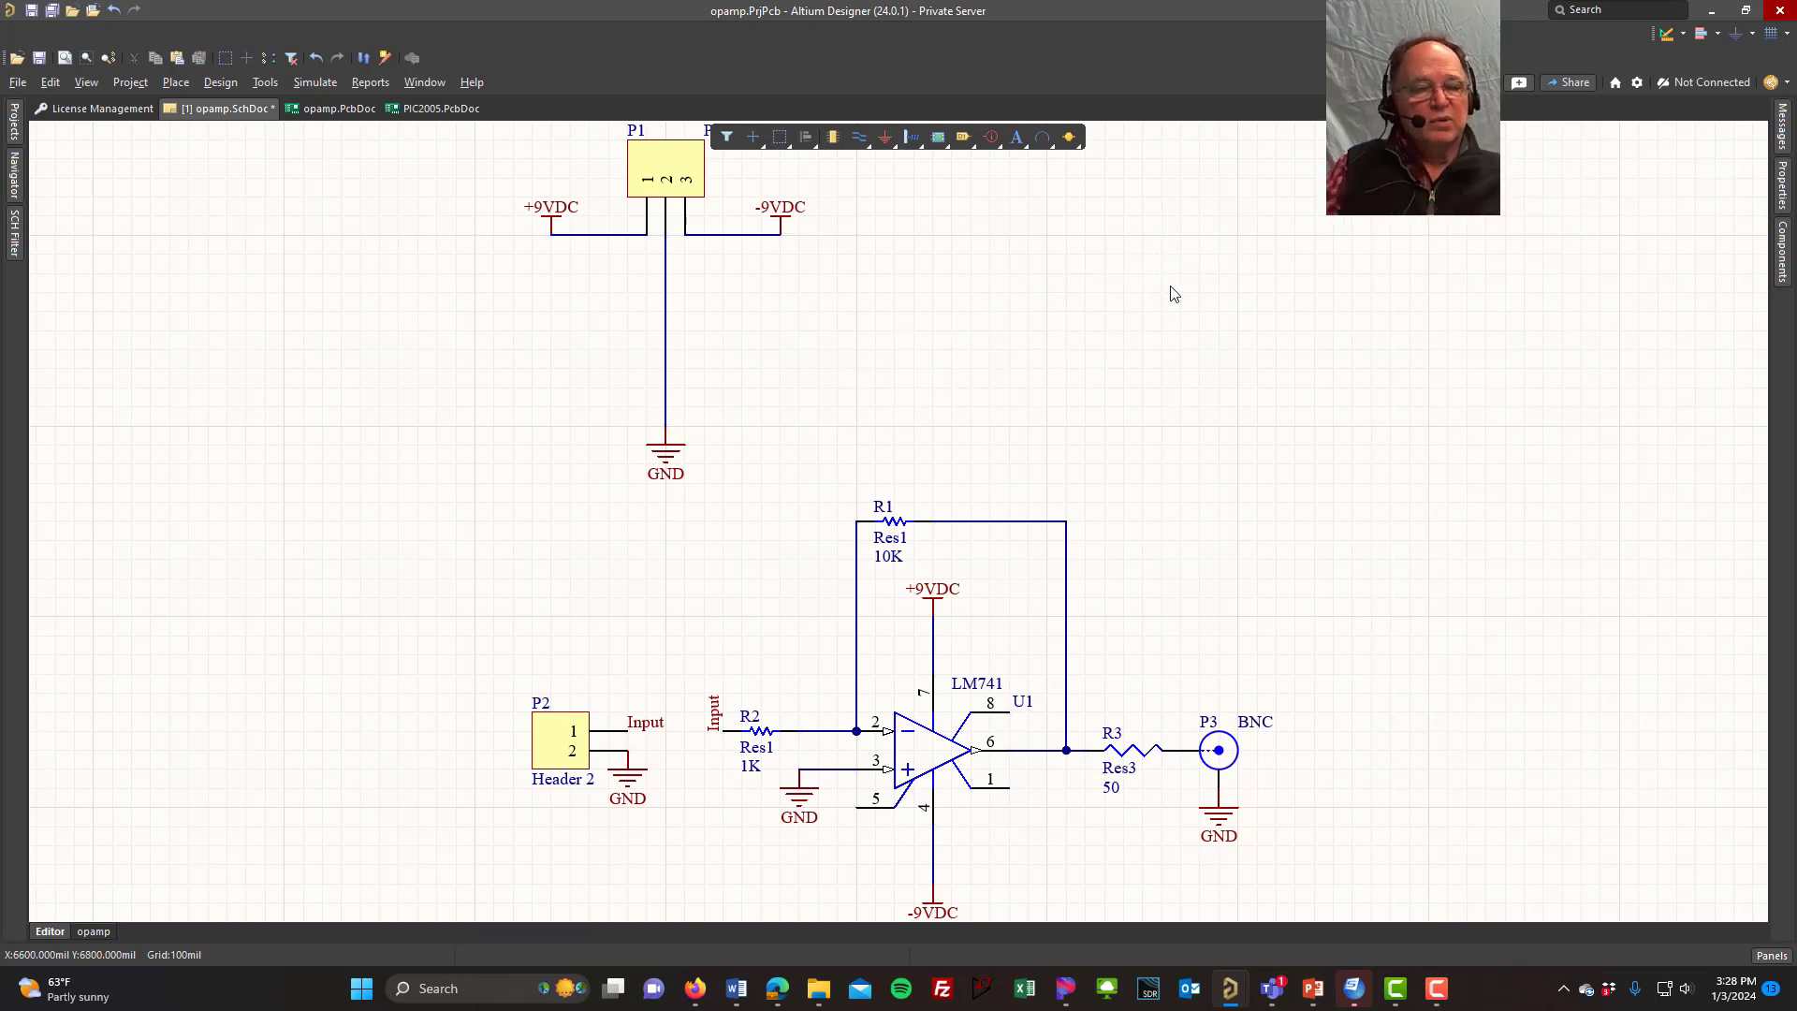
Step: Open the file-based libraries preferences and review the installed libraries with their paths and types
left_click(1778, 268)
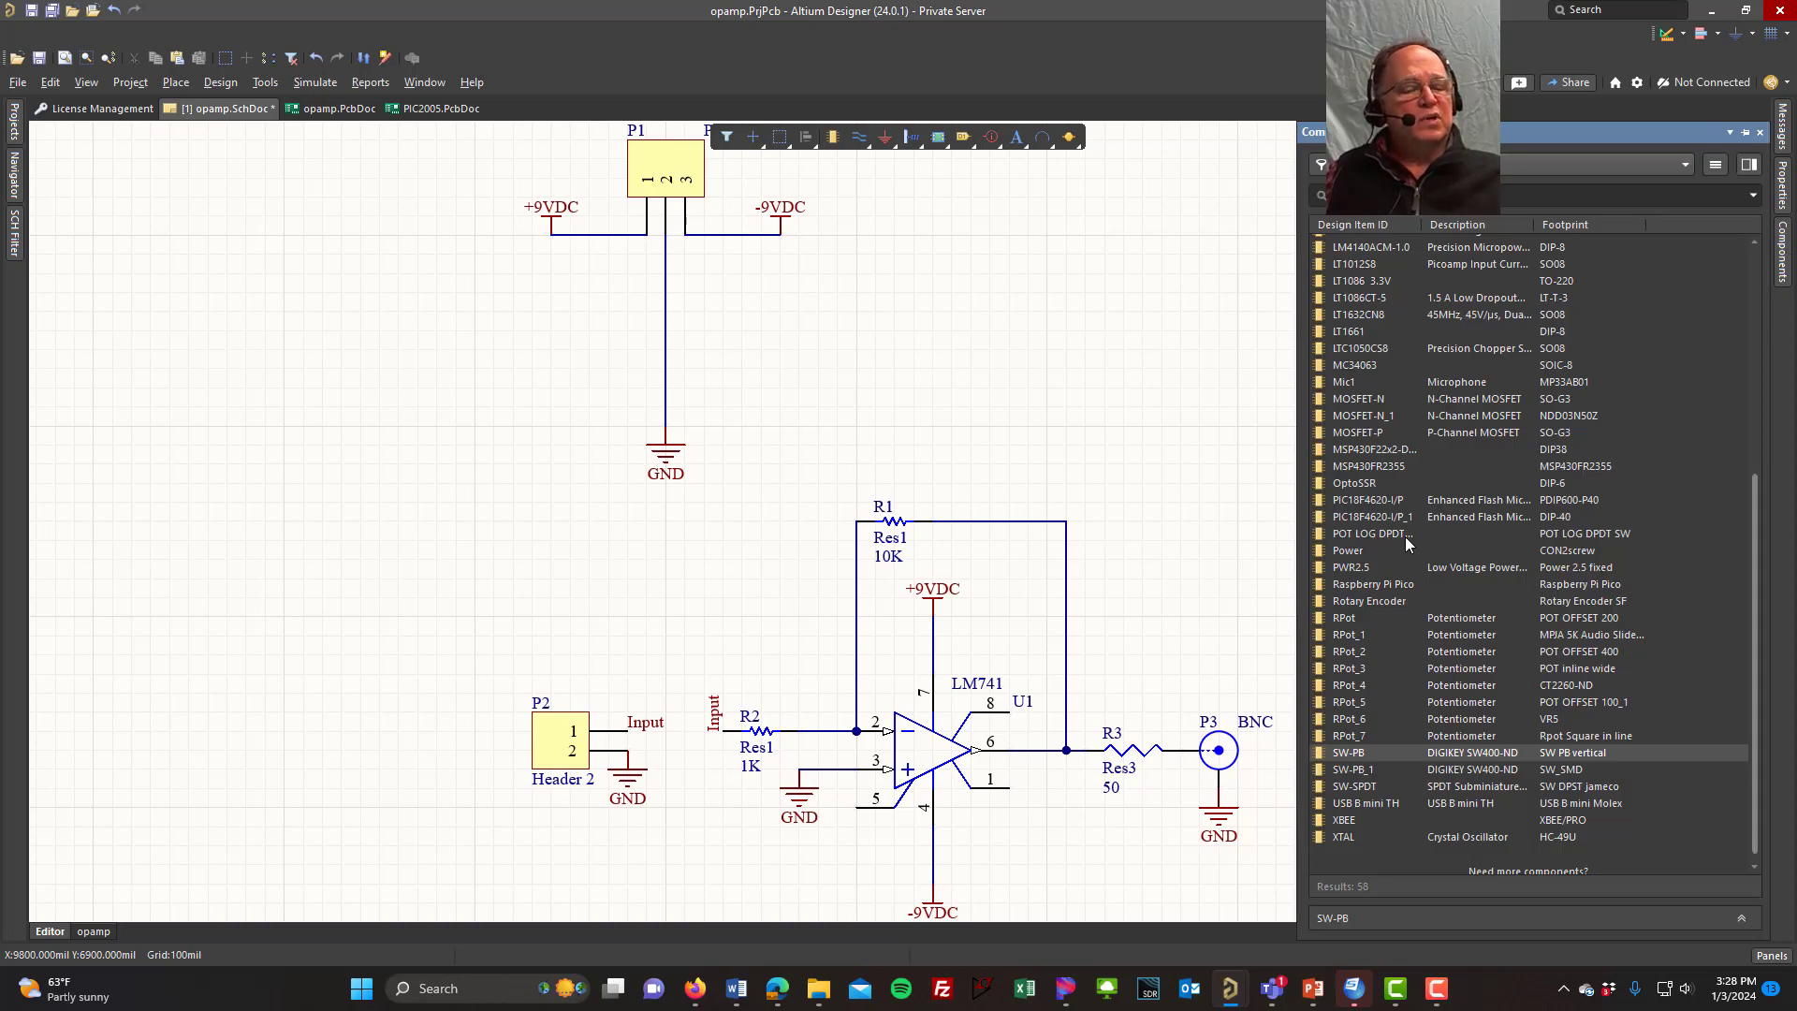
left_click(1687, 163)
left_click(1686, 163)
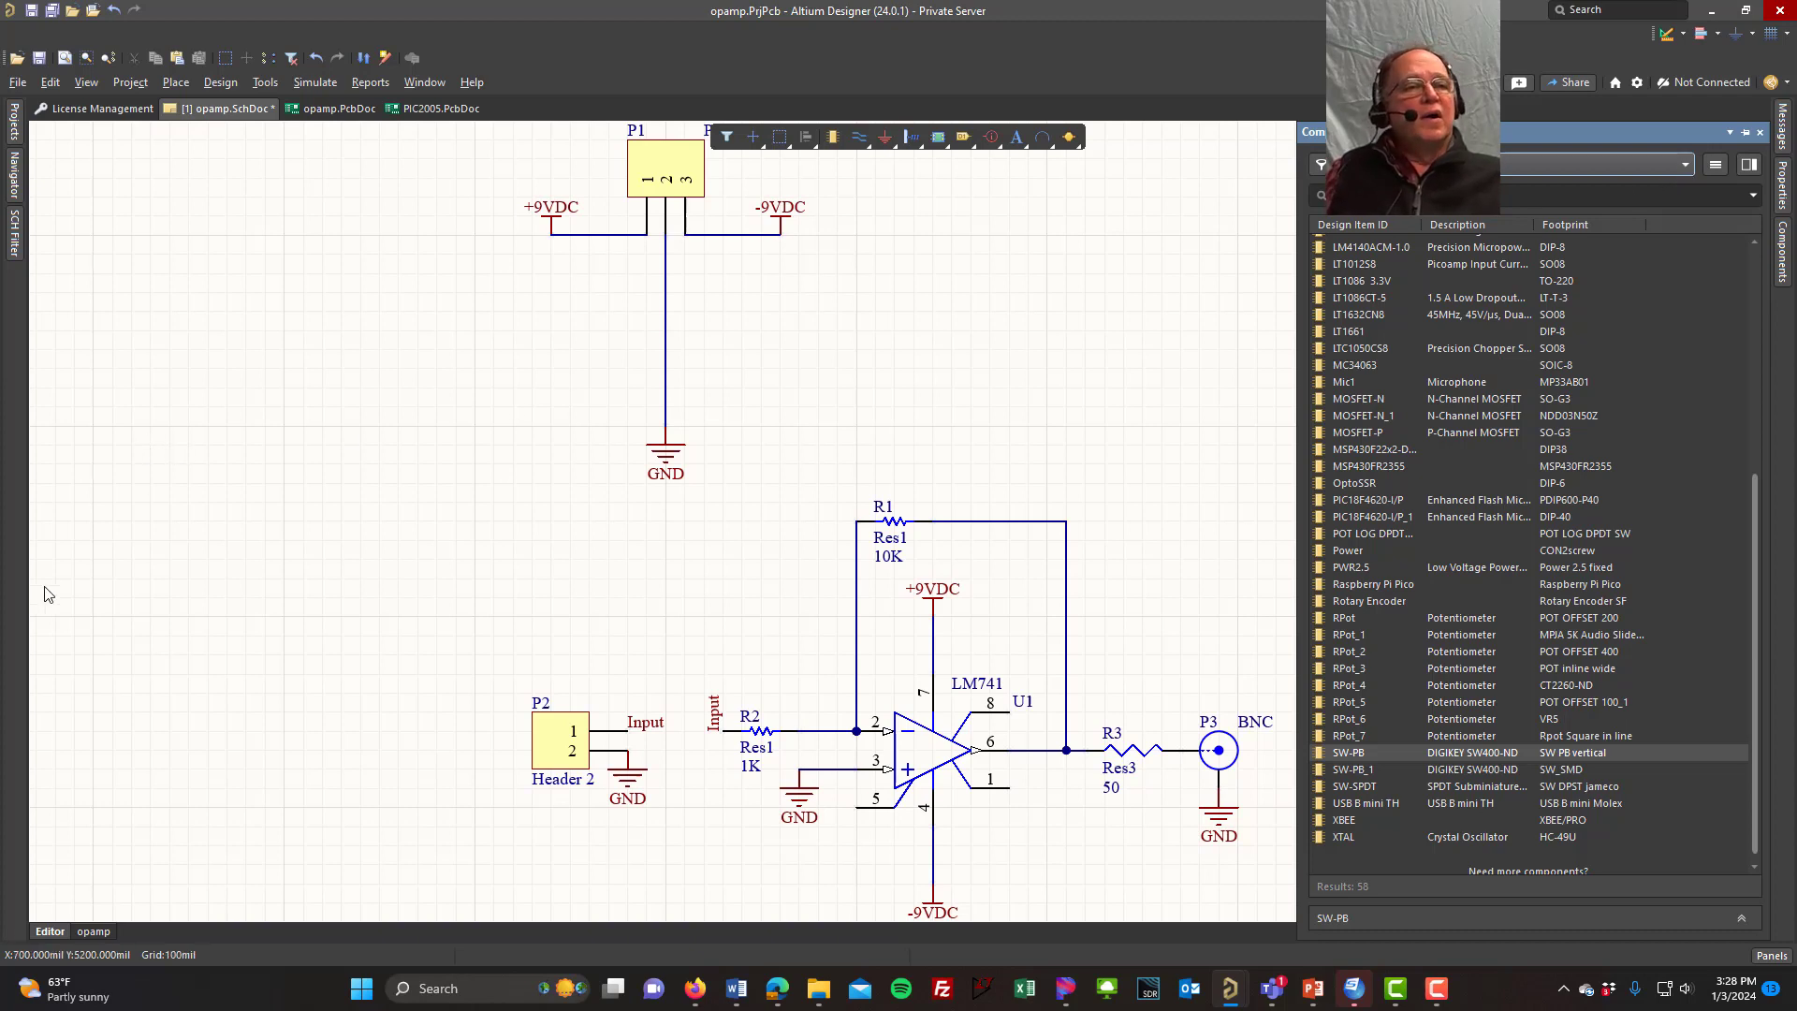
left_click(1711, 170)
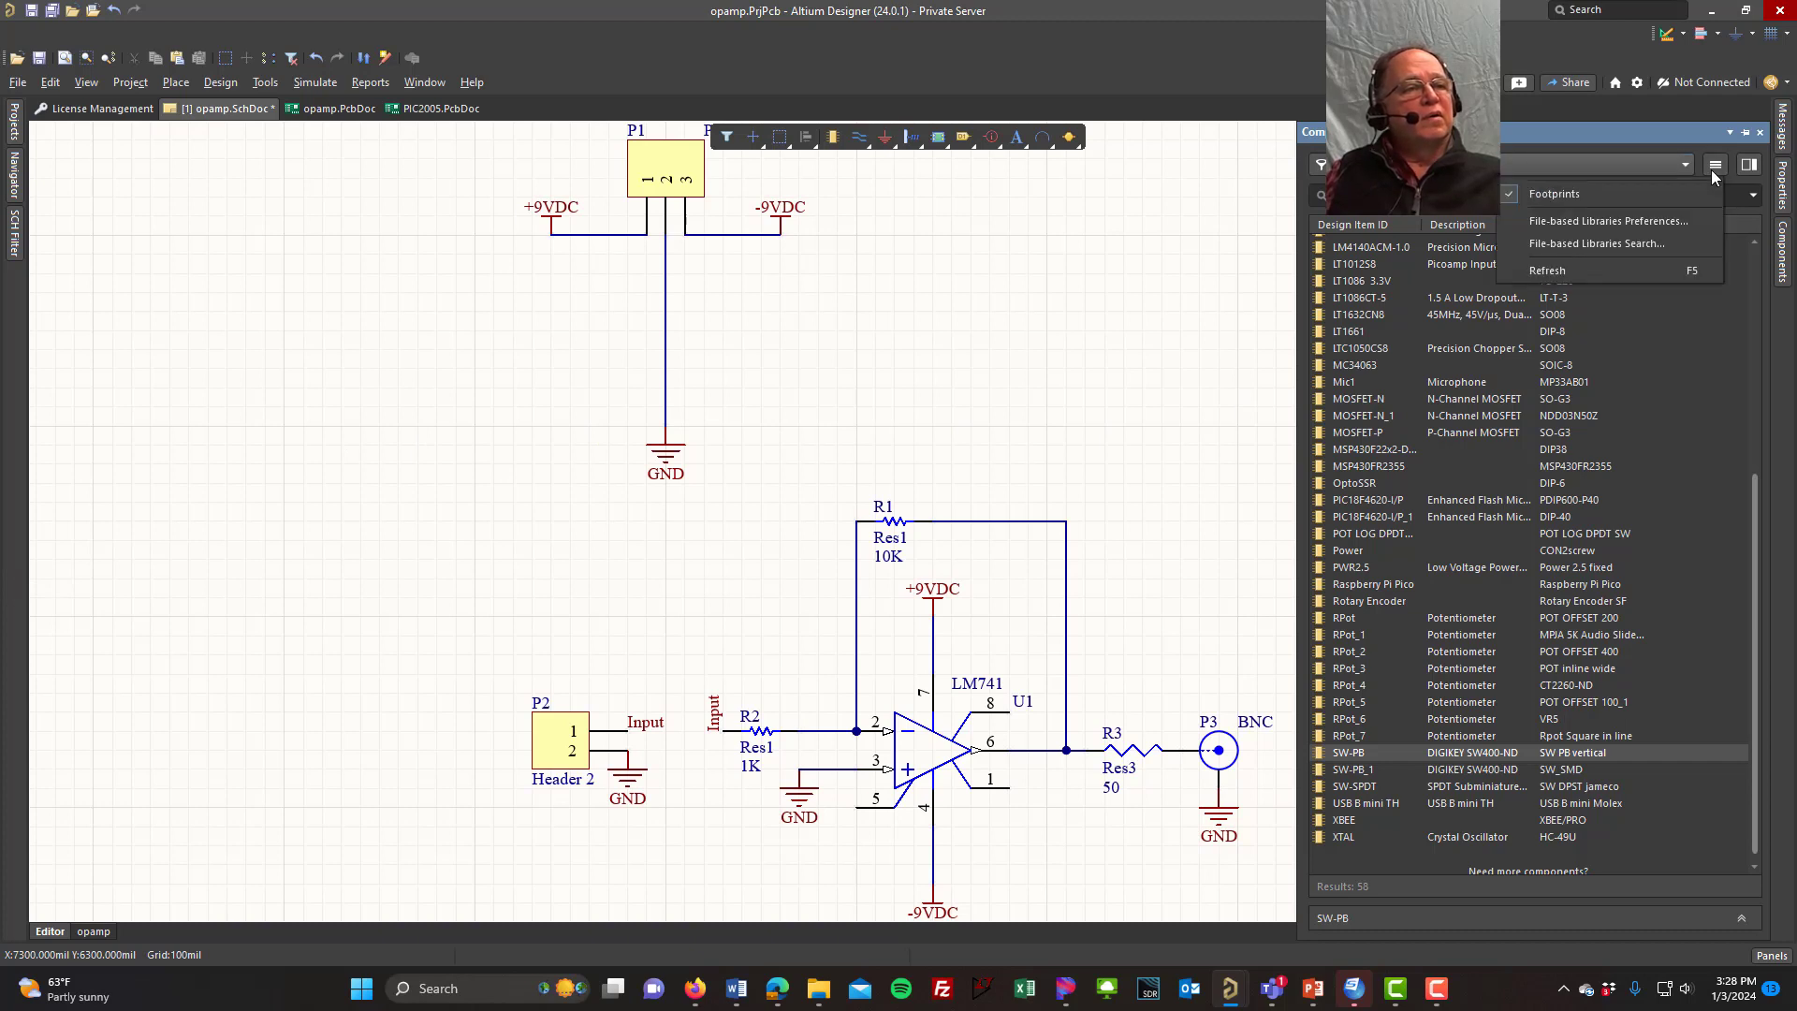
left_click(1610, 221)
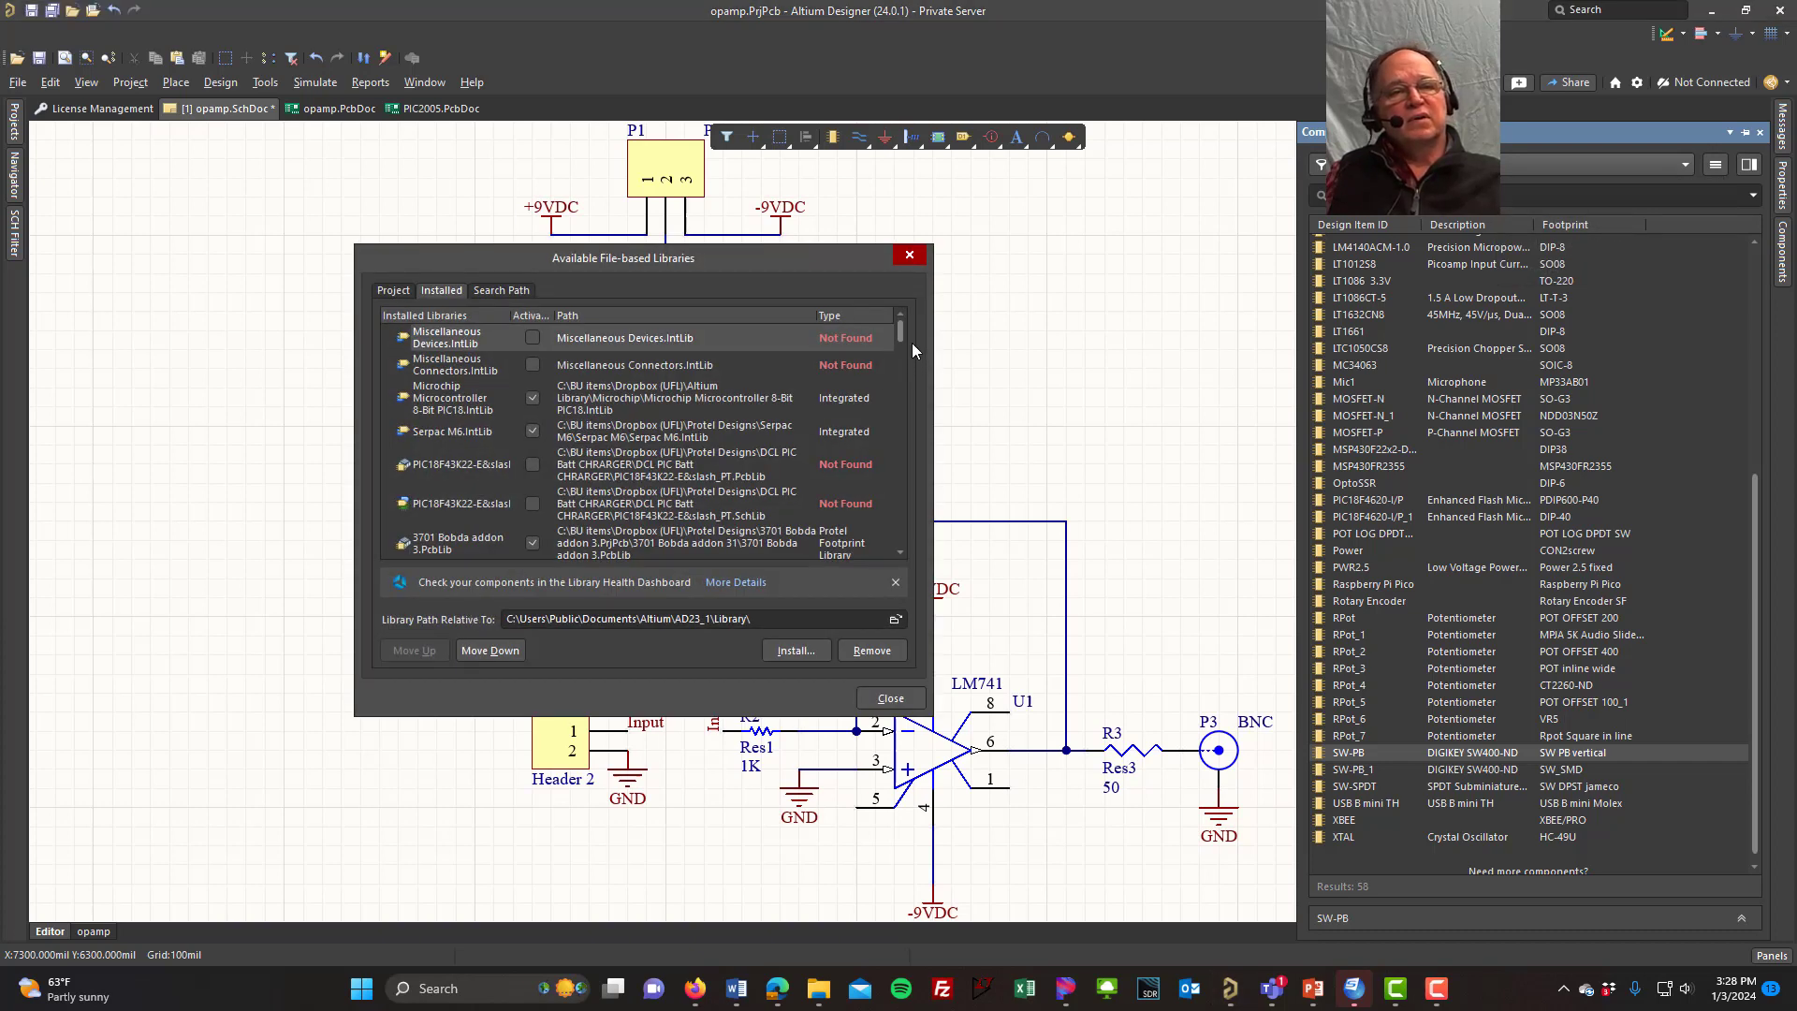
left_click_drag(902, 322, 879, 539)
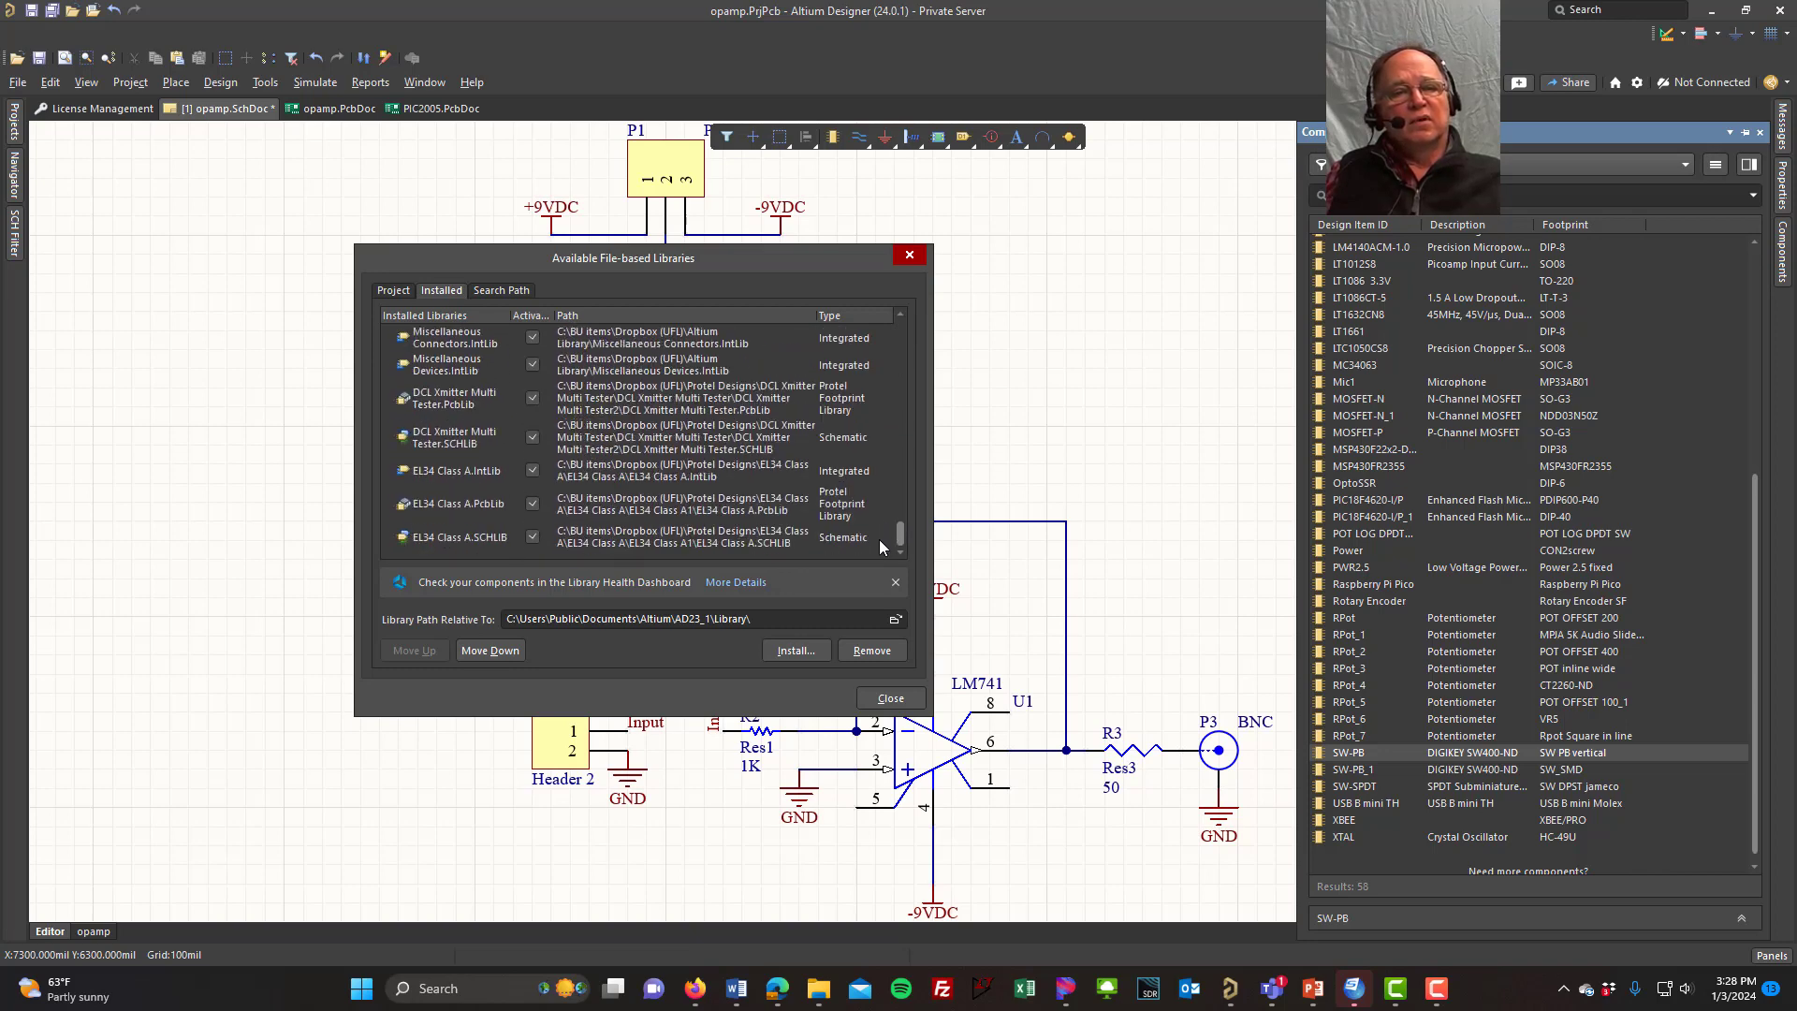
scroll(884, 542, "up", 10)
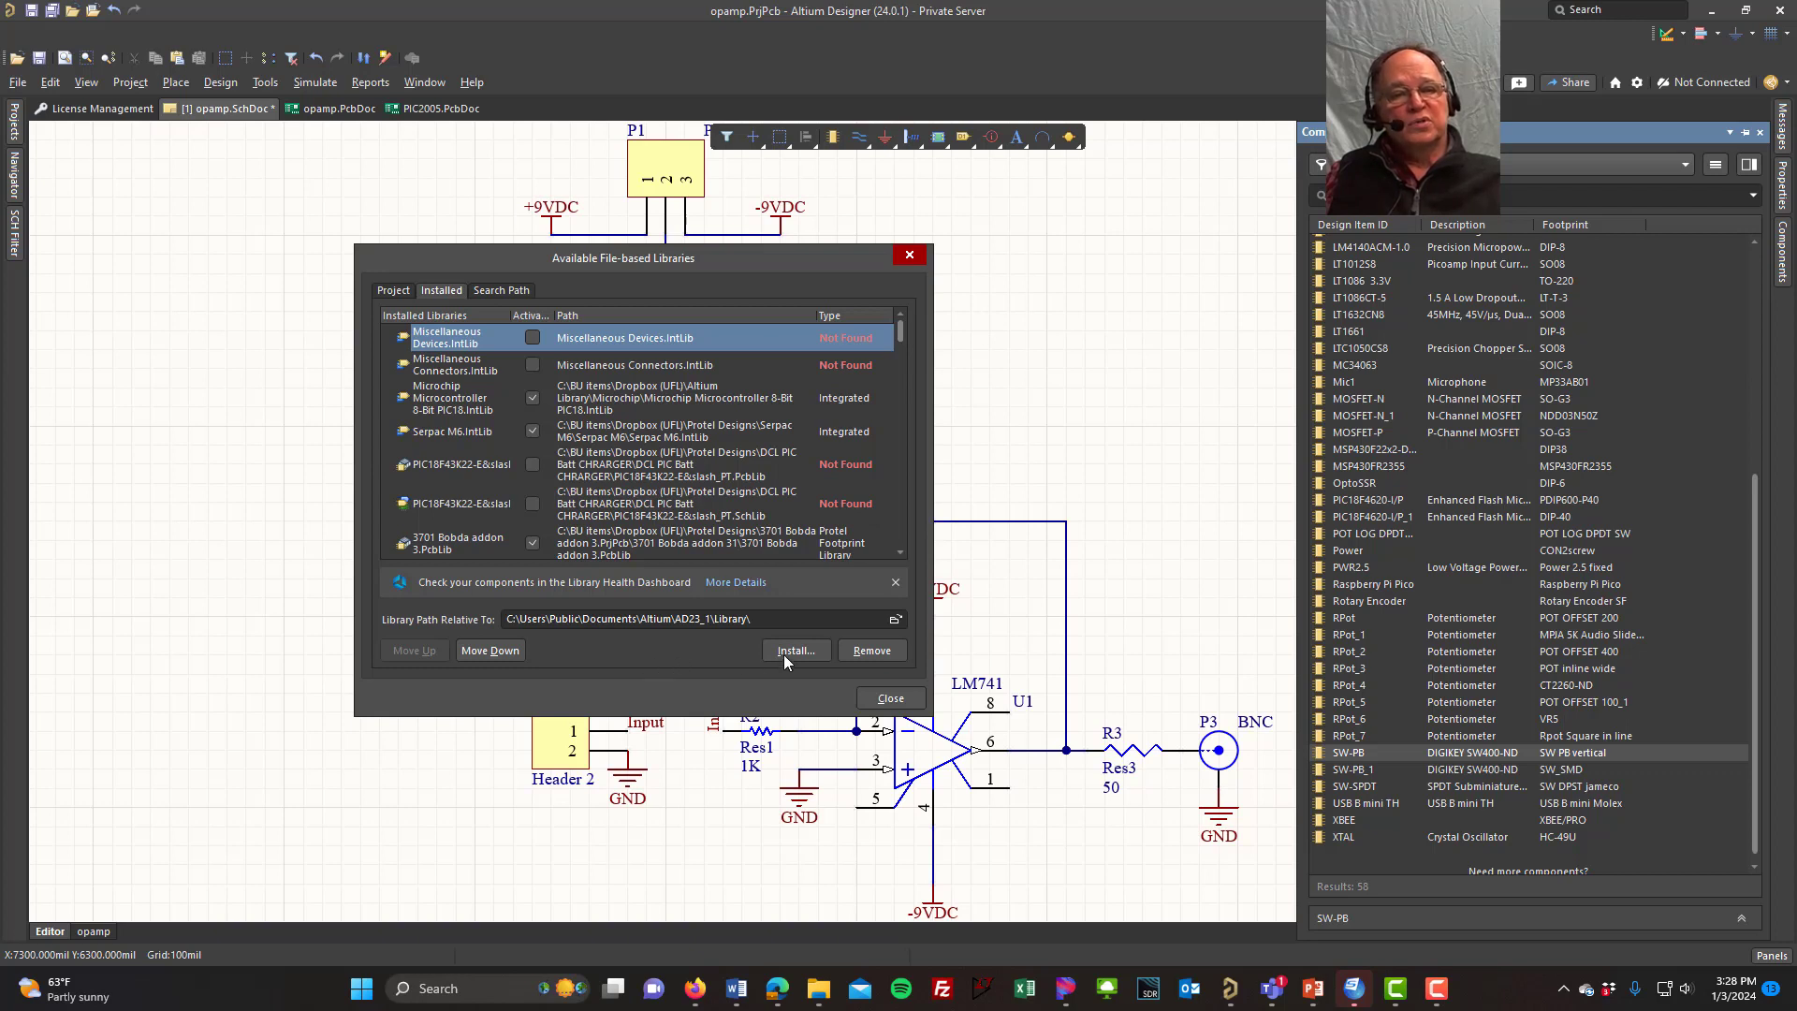
left_click(667, 367)
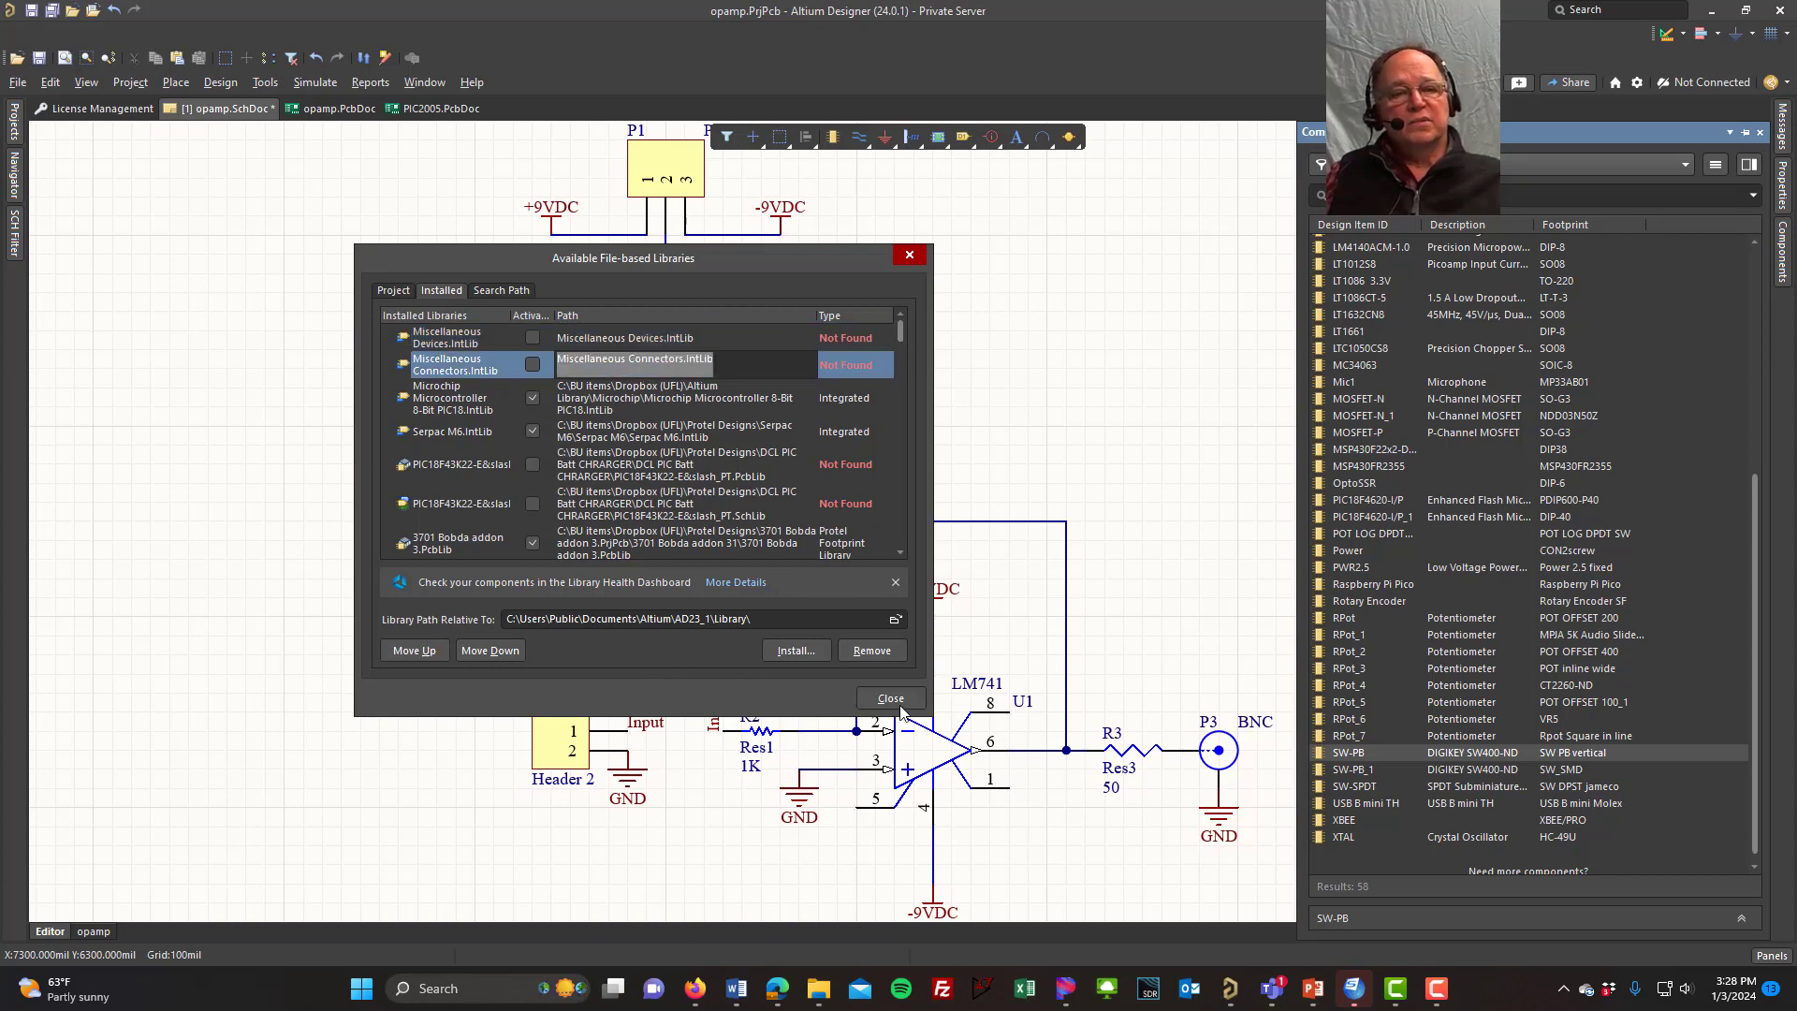
Step: Install EL34 Class A.PcbLib and EL34 Class A.SCHLIB from the EL34 Class A1 folder and close the library preferences
left_click(794, 650)
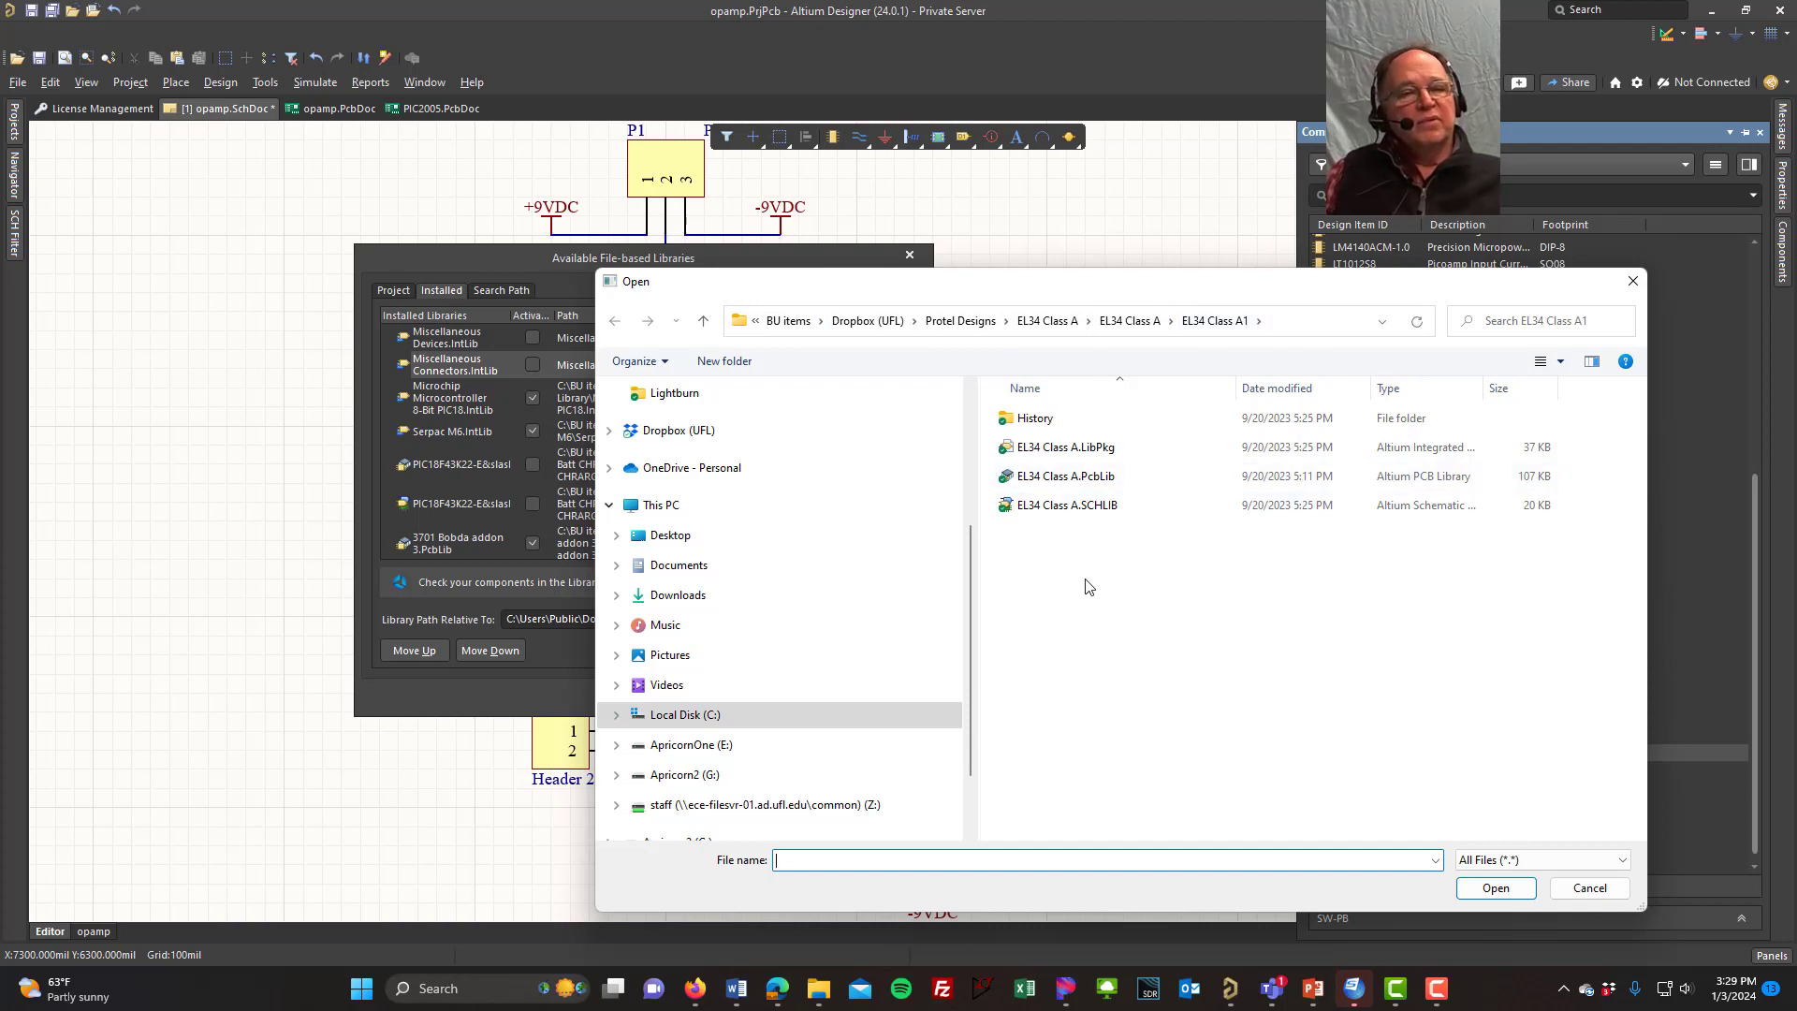
left_click(1119, 505)
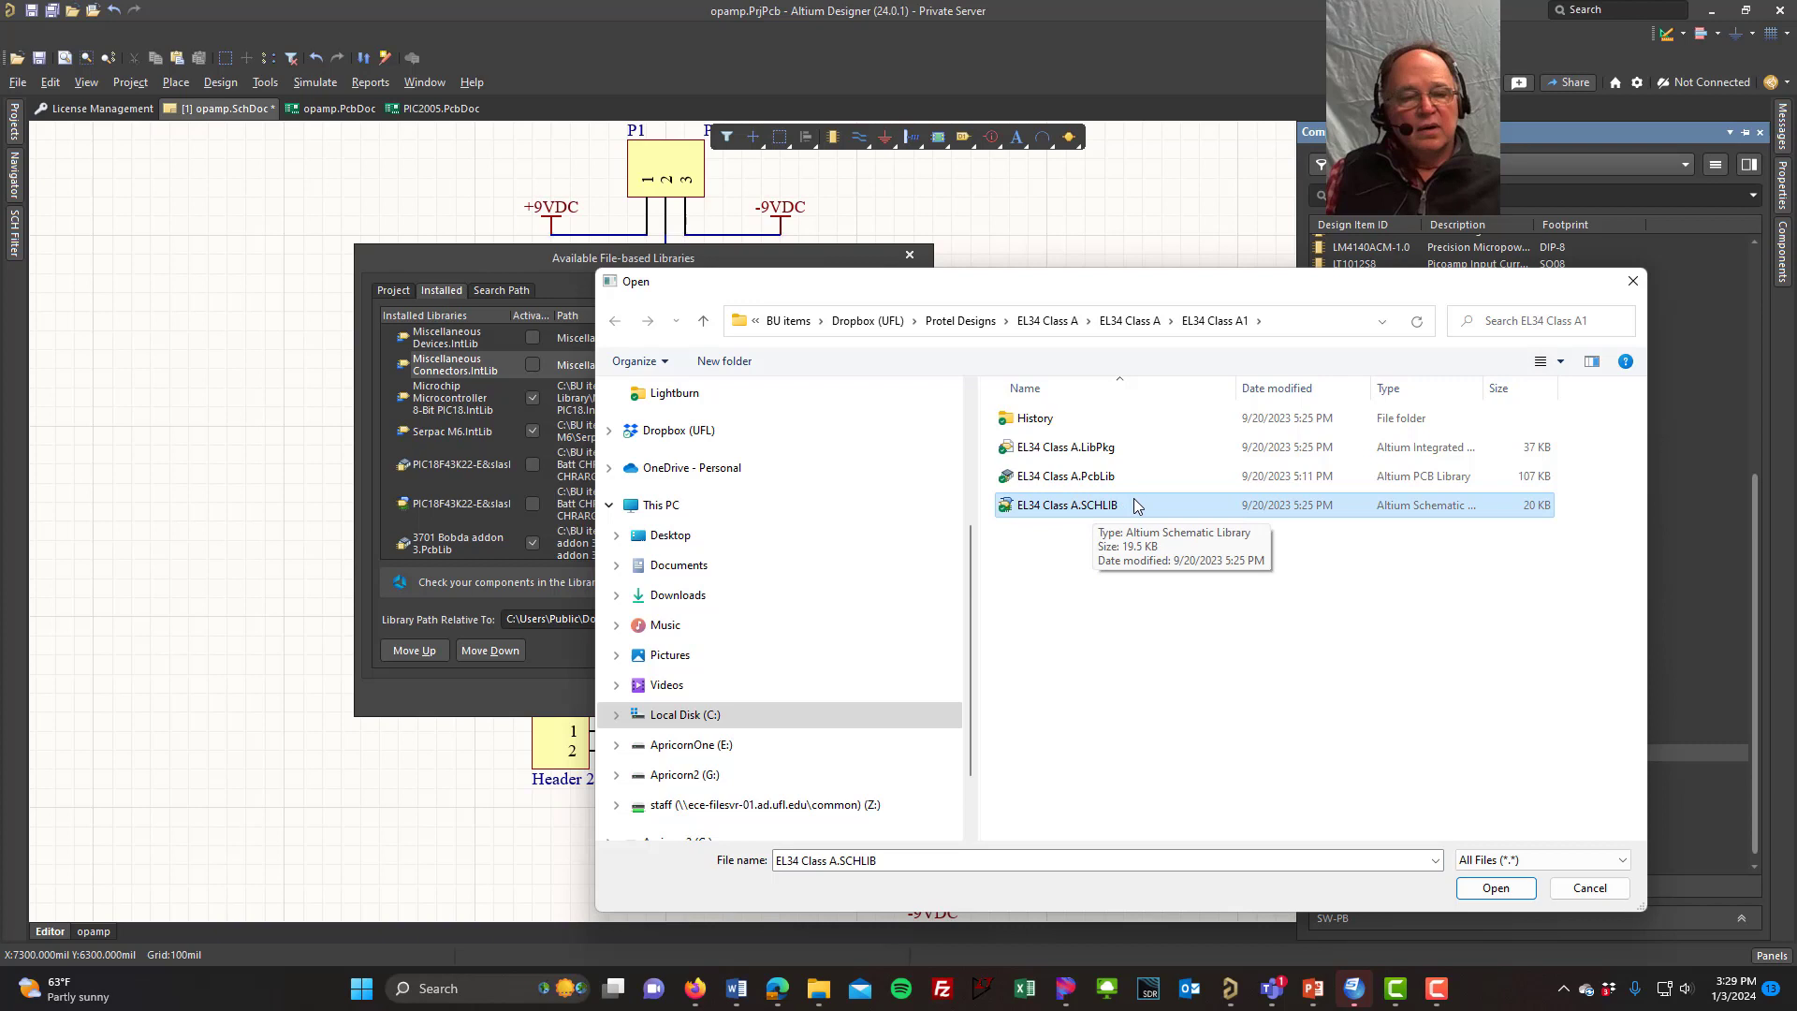
left_click(1095, 479, "ctrl")
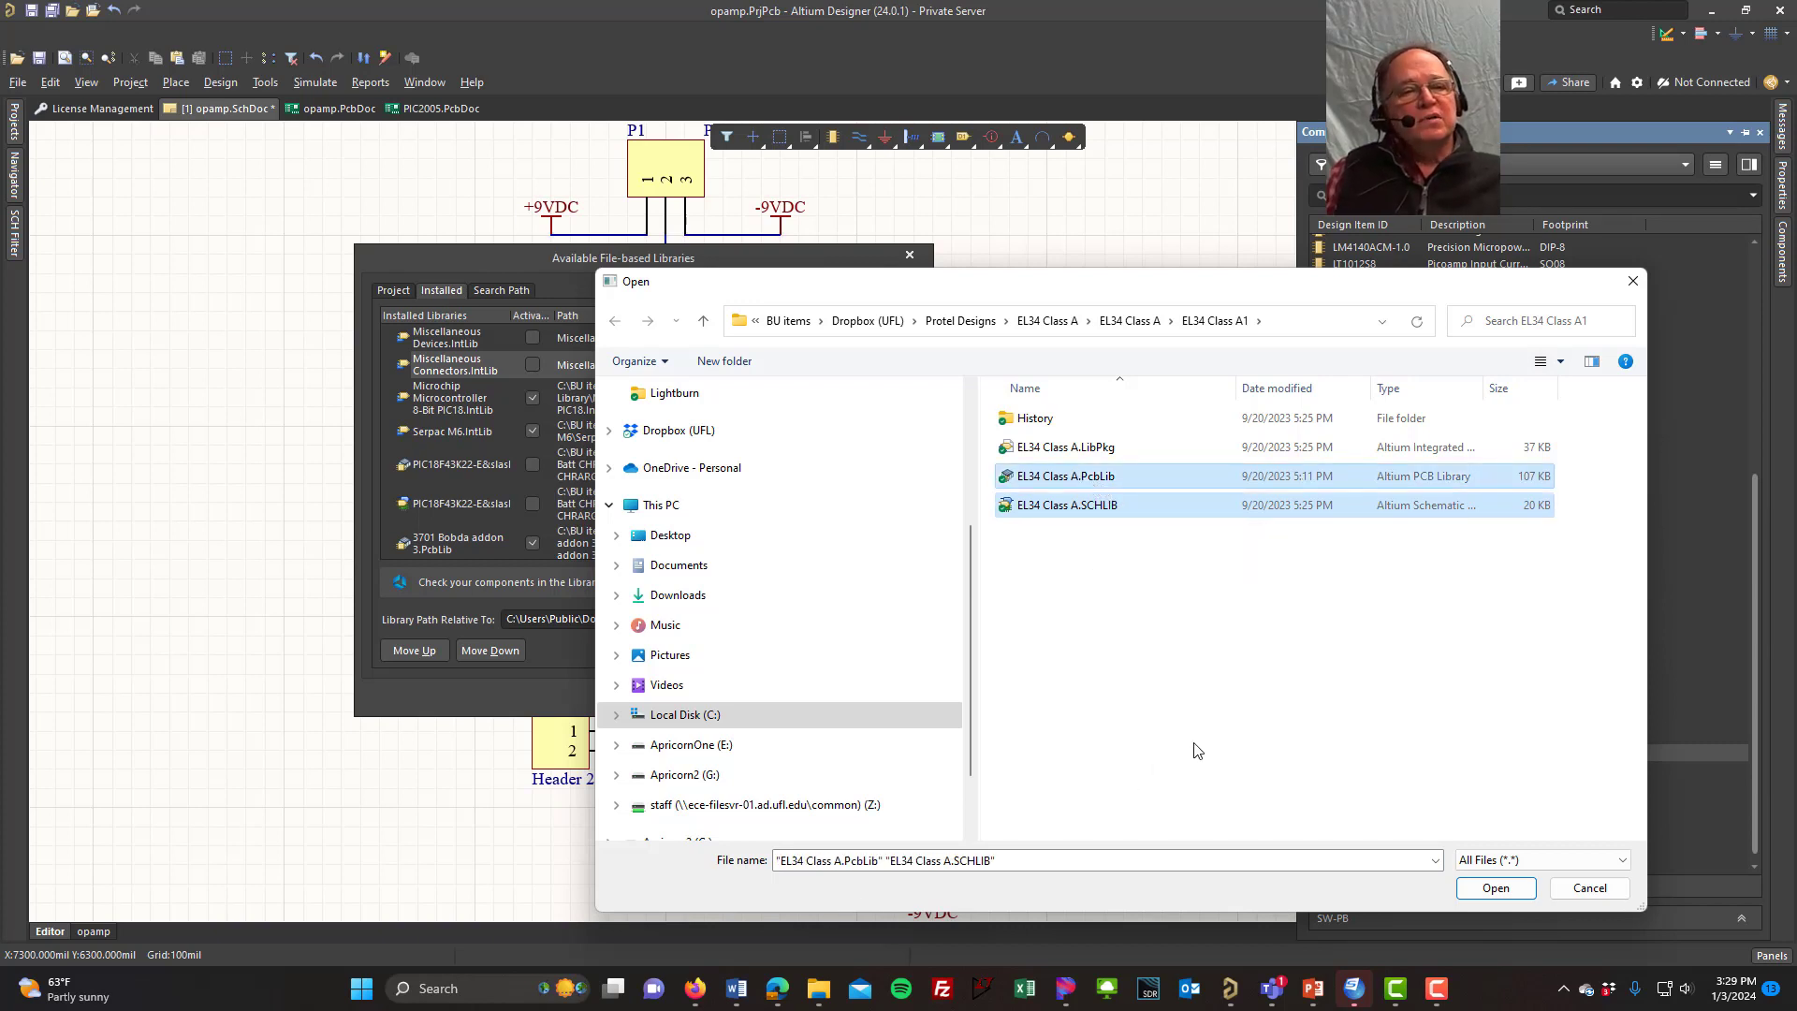
left_click(1496, 888)
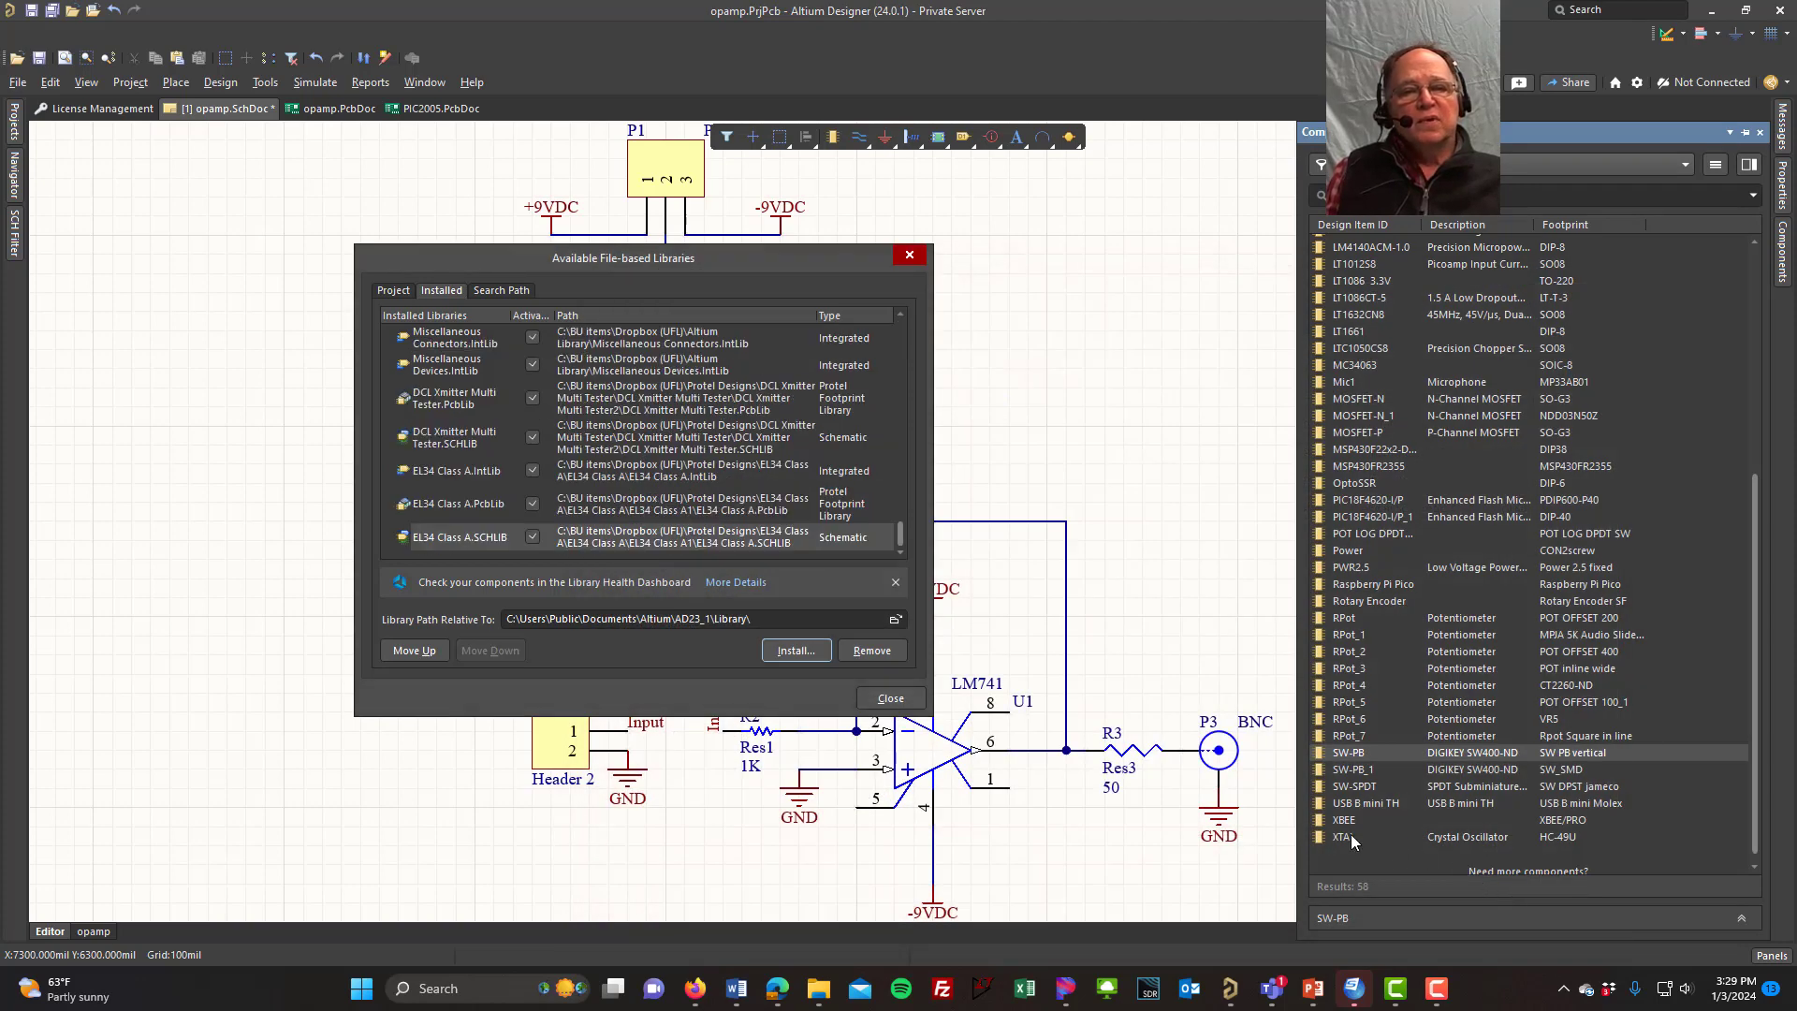
left_click(886, 702)
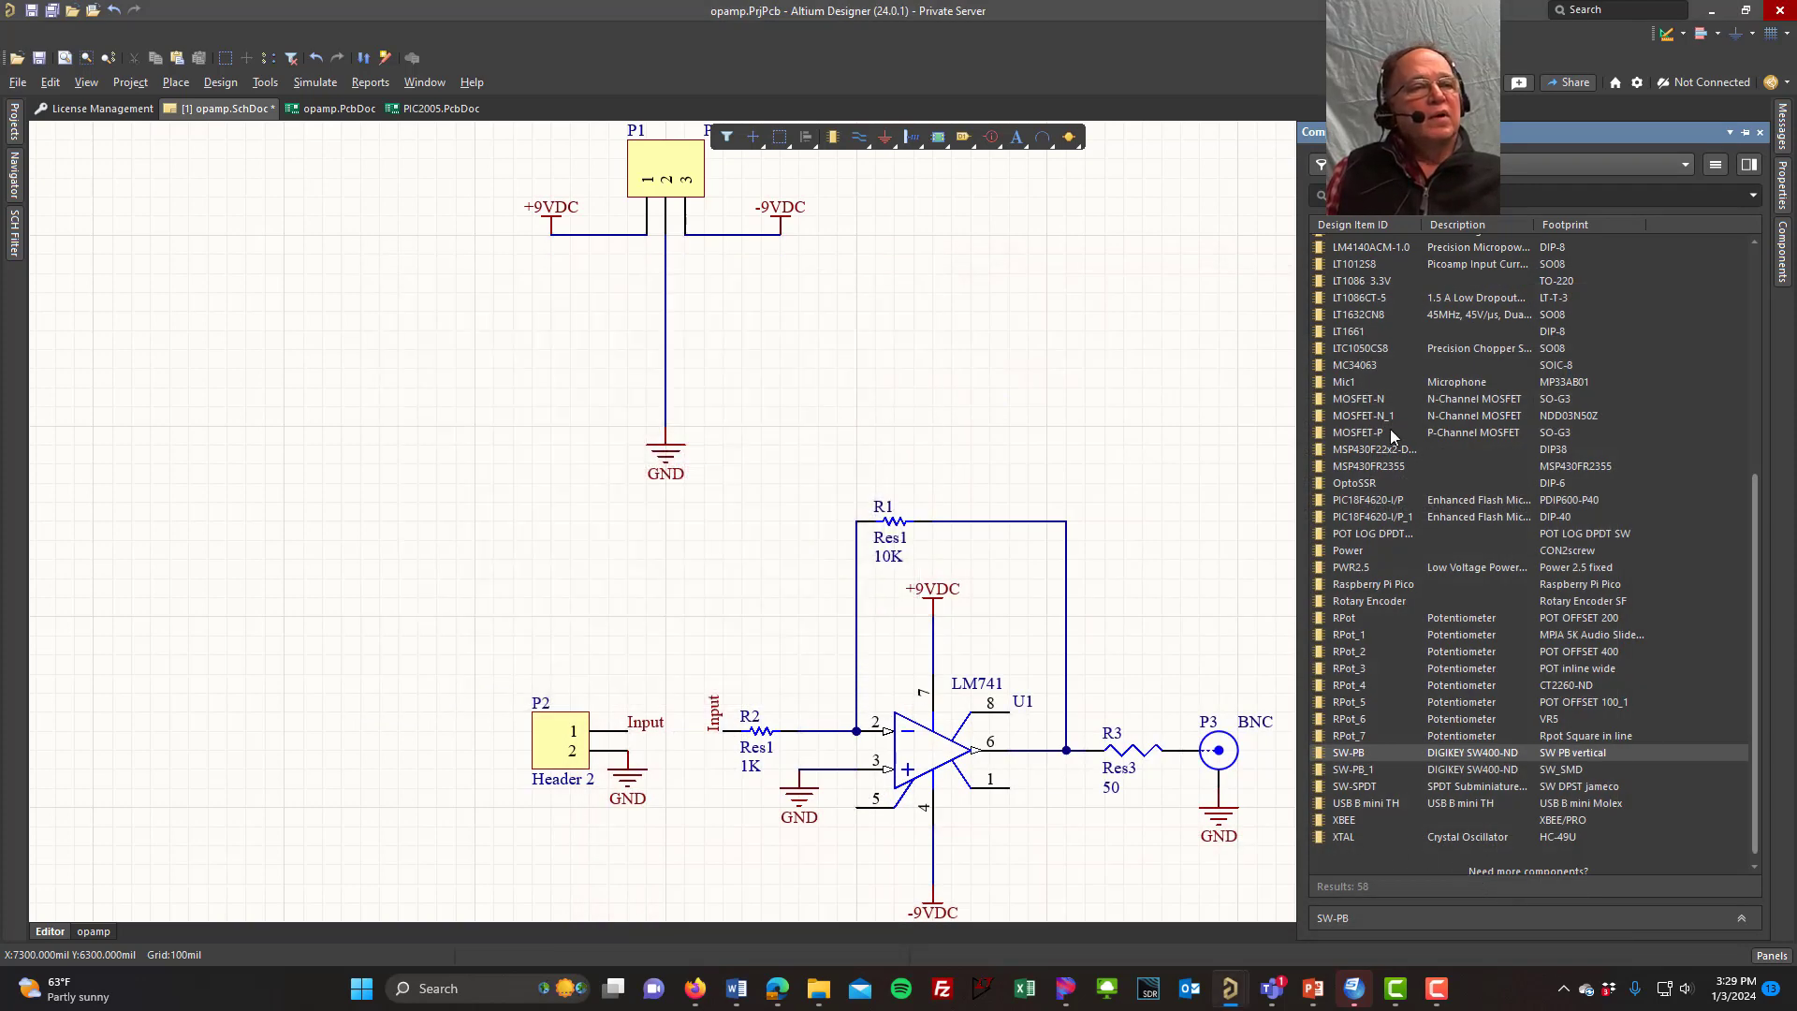
Step: Switch the component list to the newly installed EL34 Class A.SCHLIB library
left_click(1684, 166)
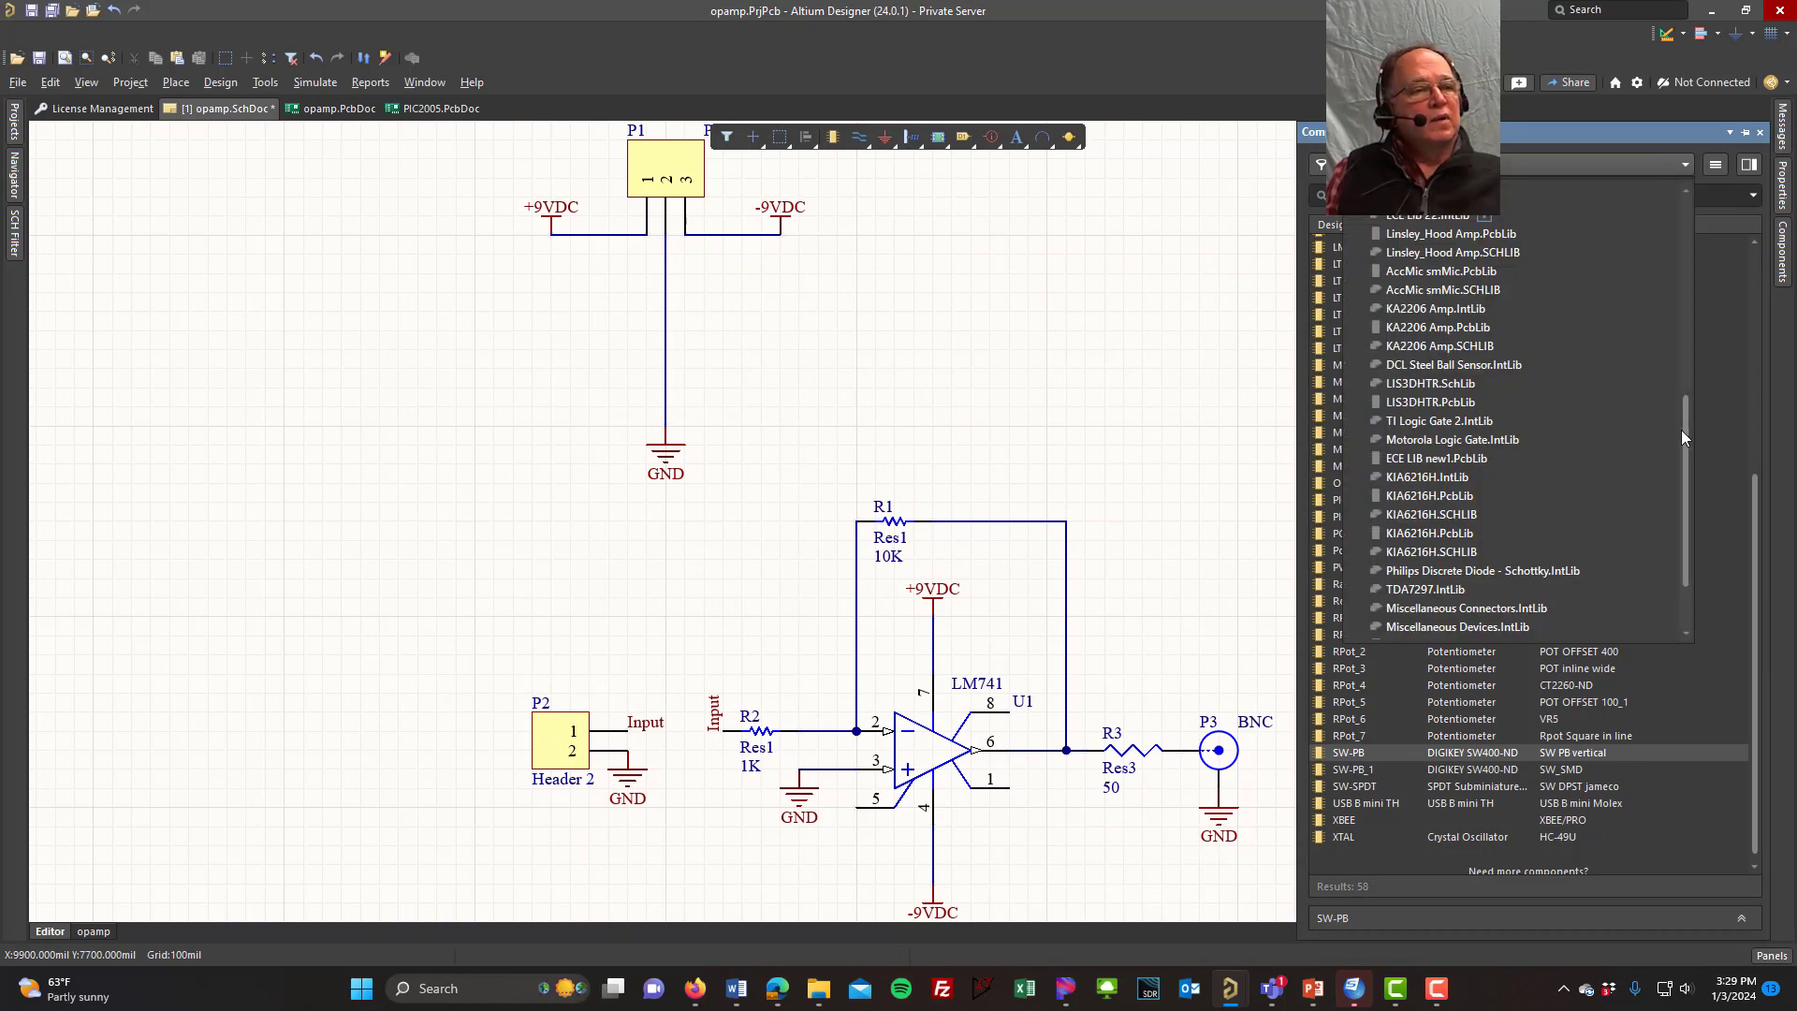
left_click_drag(1681, 429, 1688, 492)
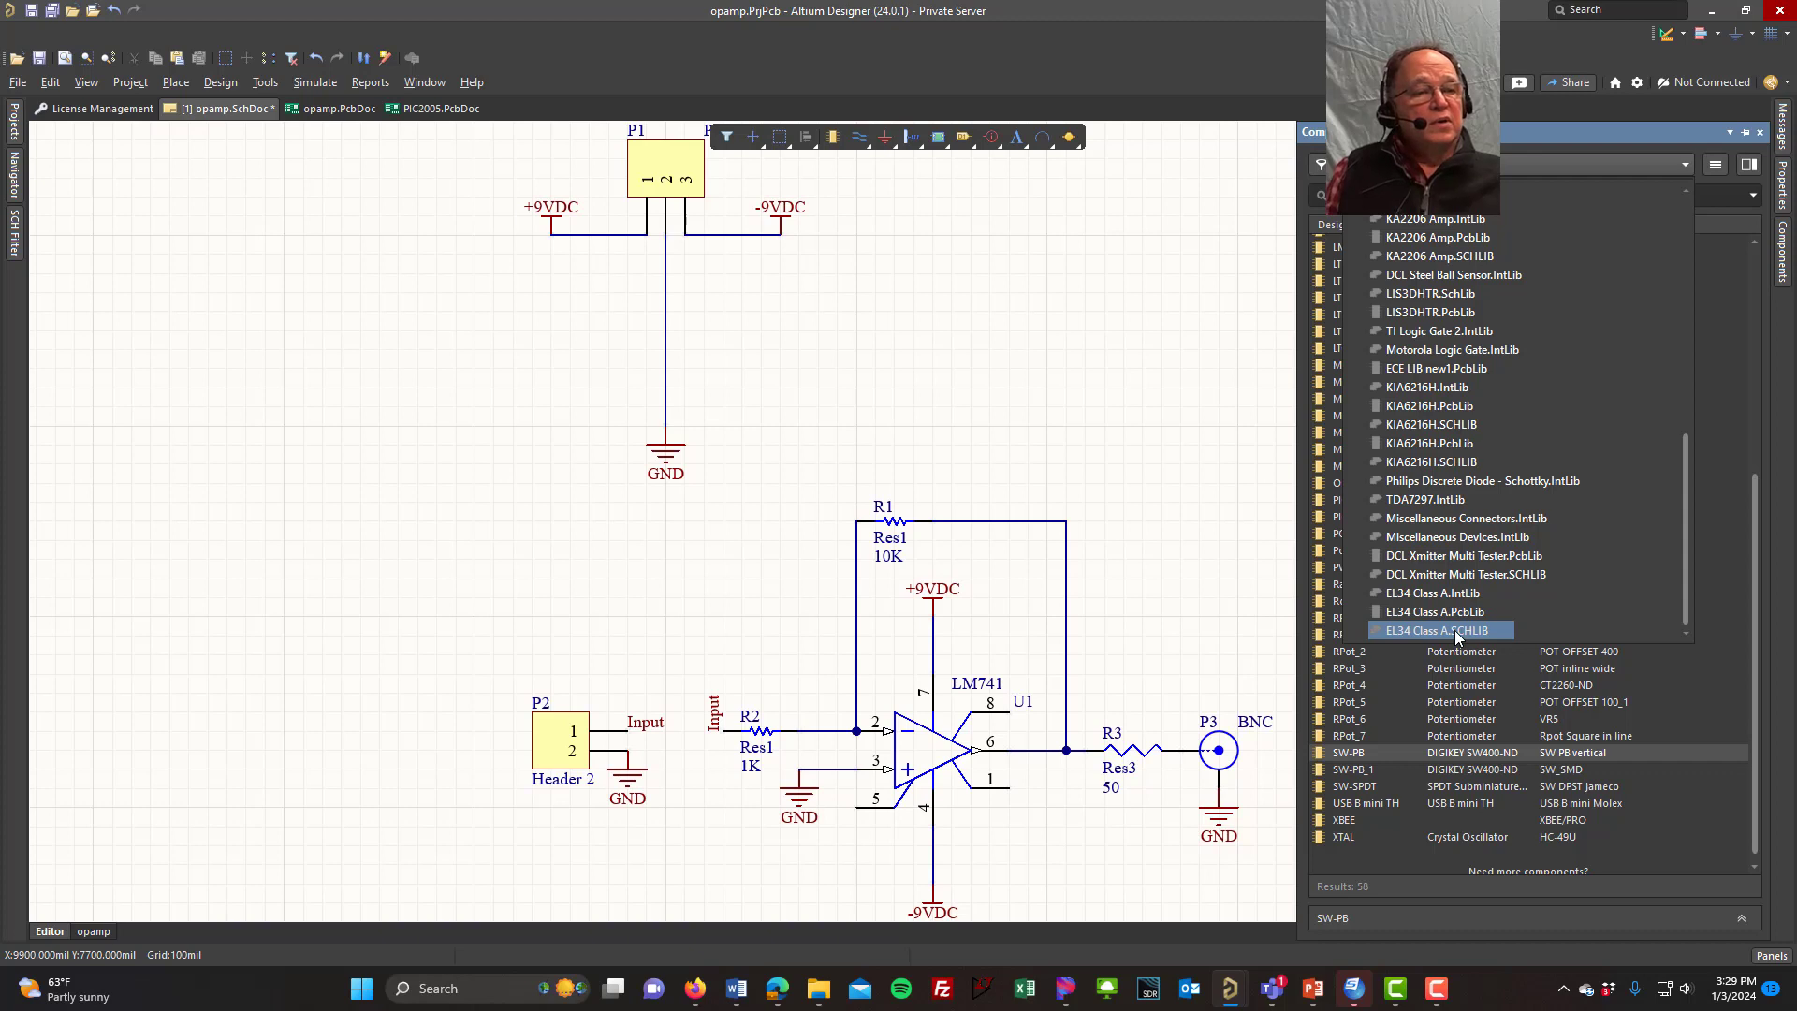
left_click(1456, 632)
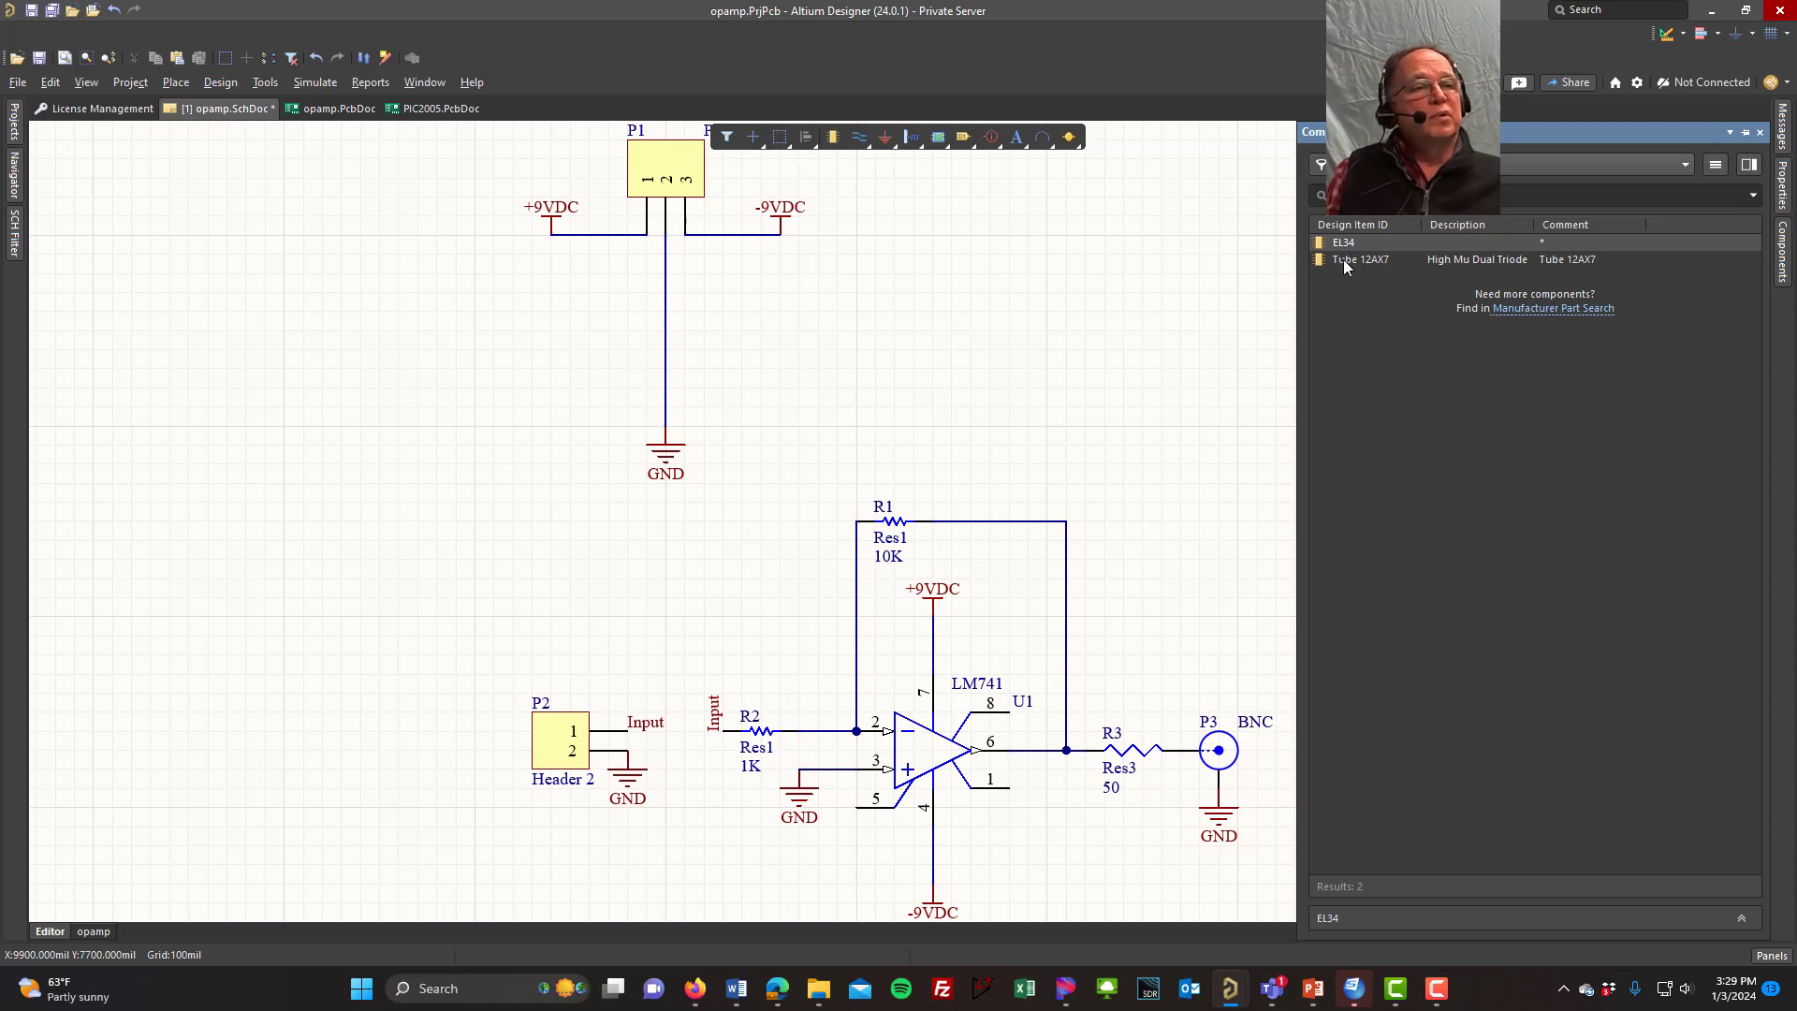
Step: Place a Tube 12AX7 component in the empty area beside connector P1 and delete it from the schematic
double_click(1344, 263)
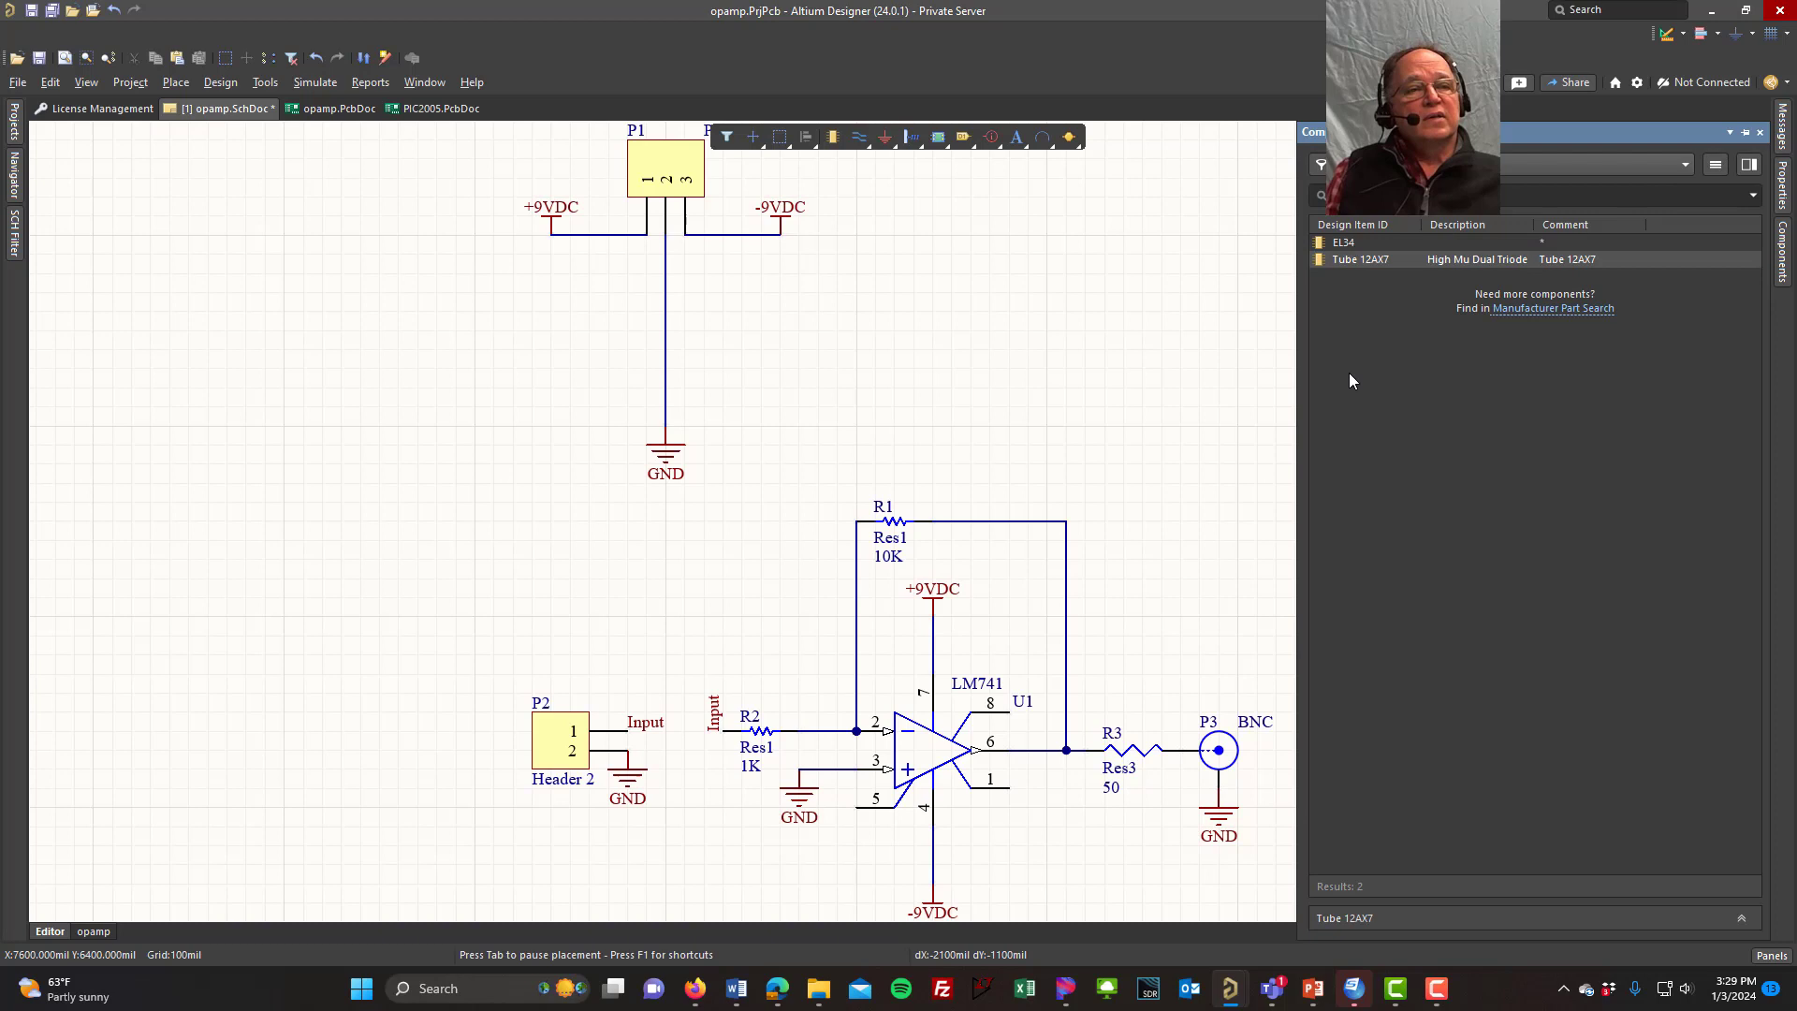
left_click(188, 407)
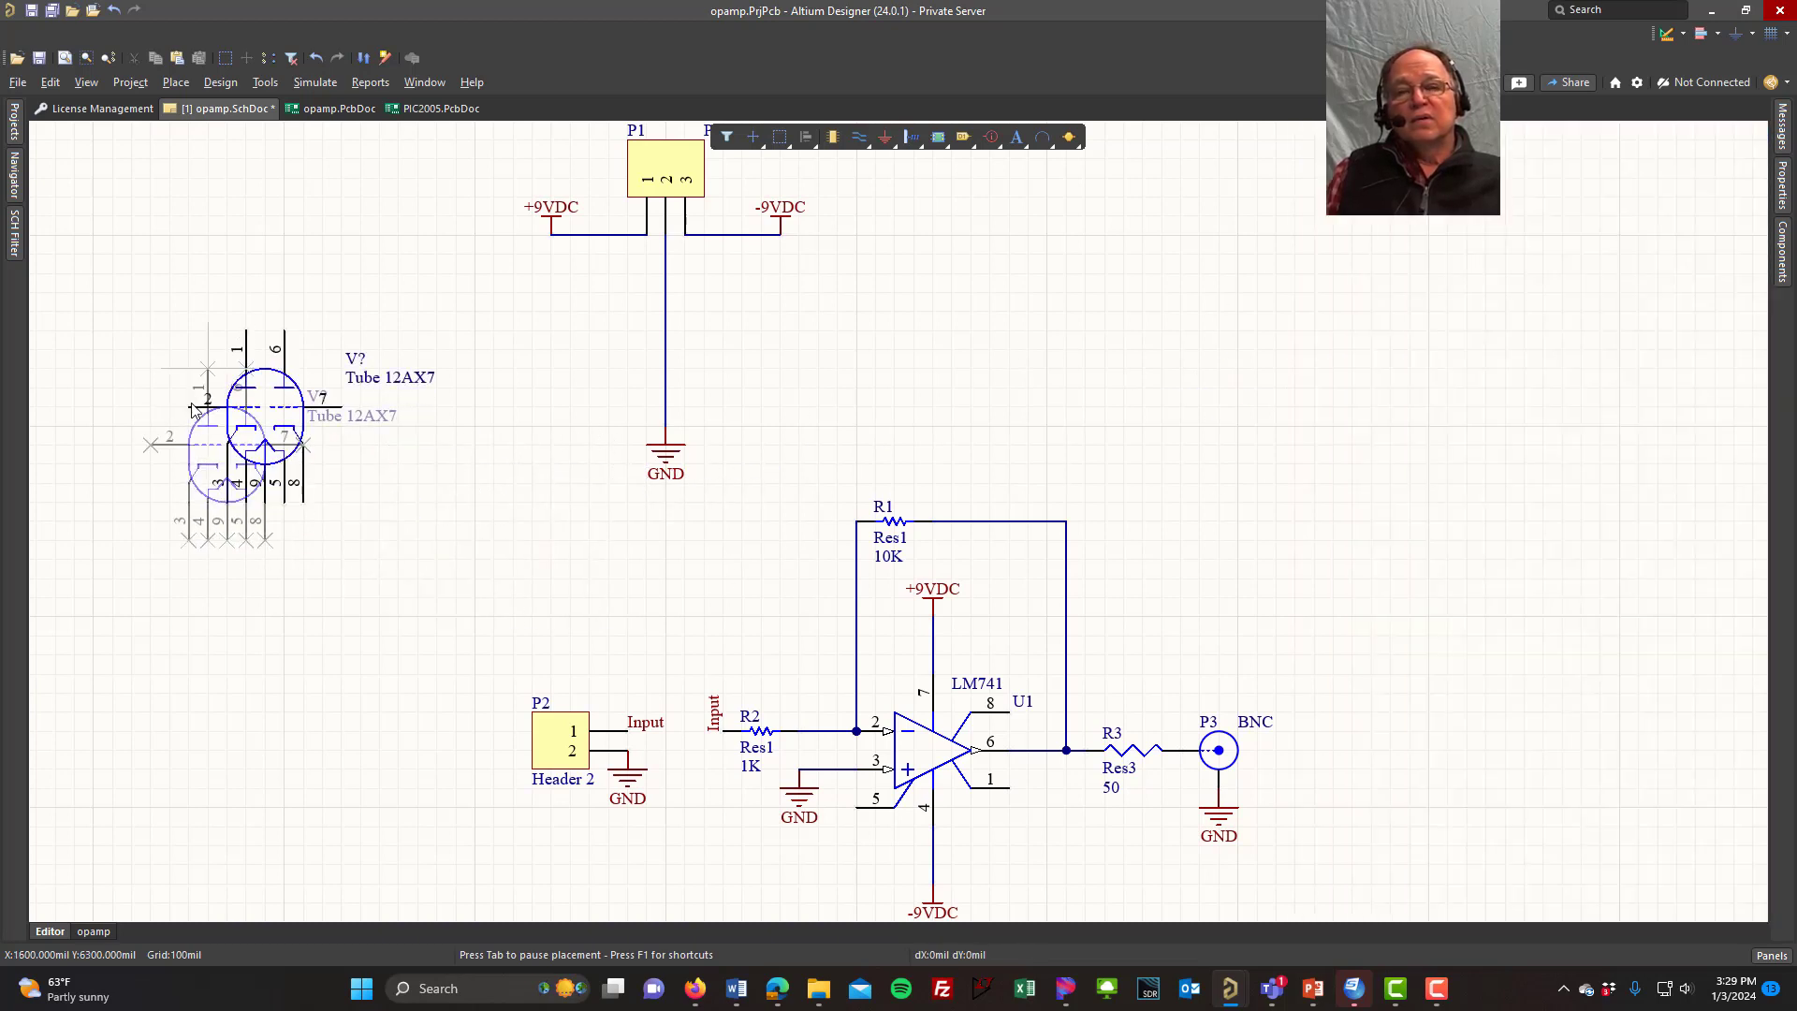
key("Escape")
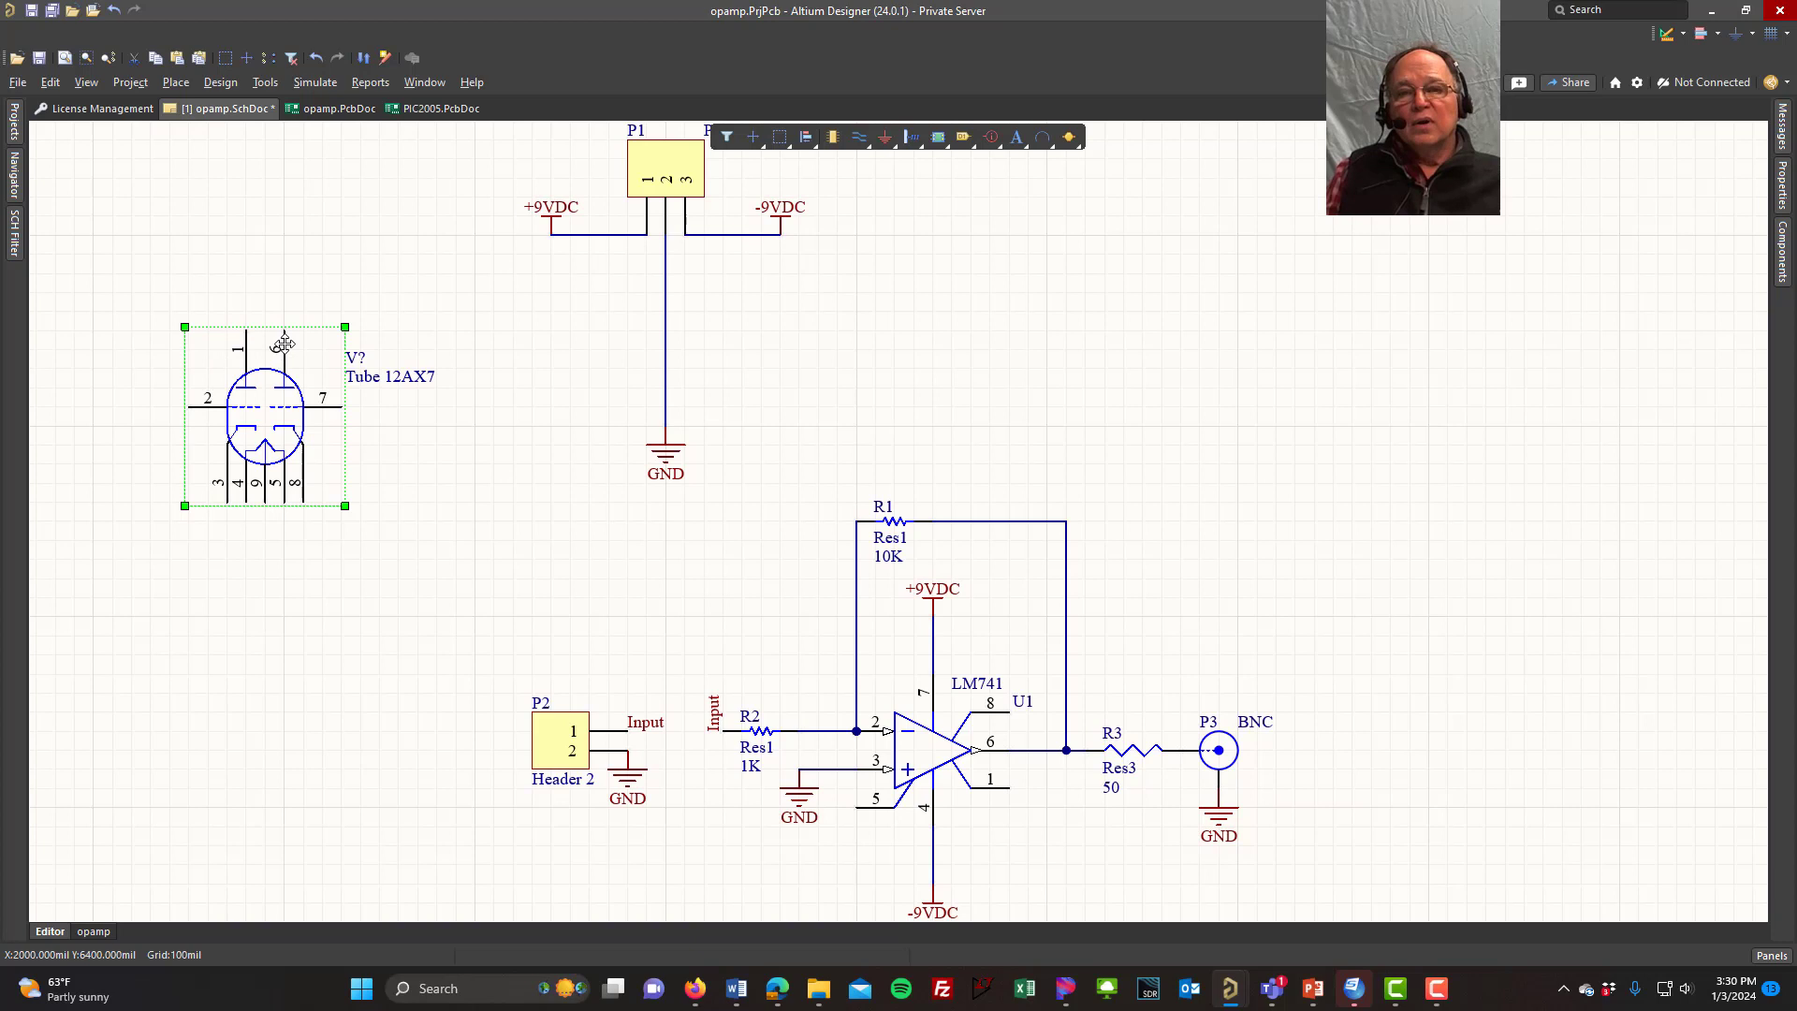
key("Delete")
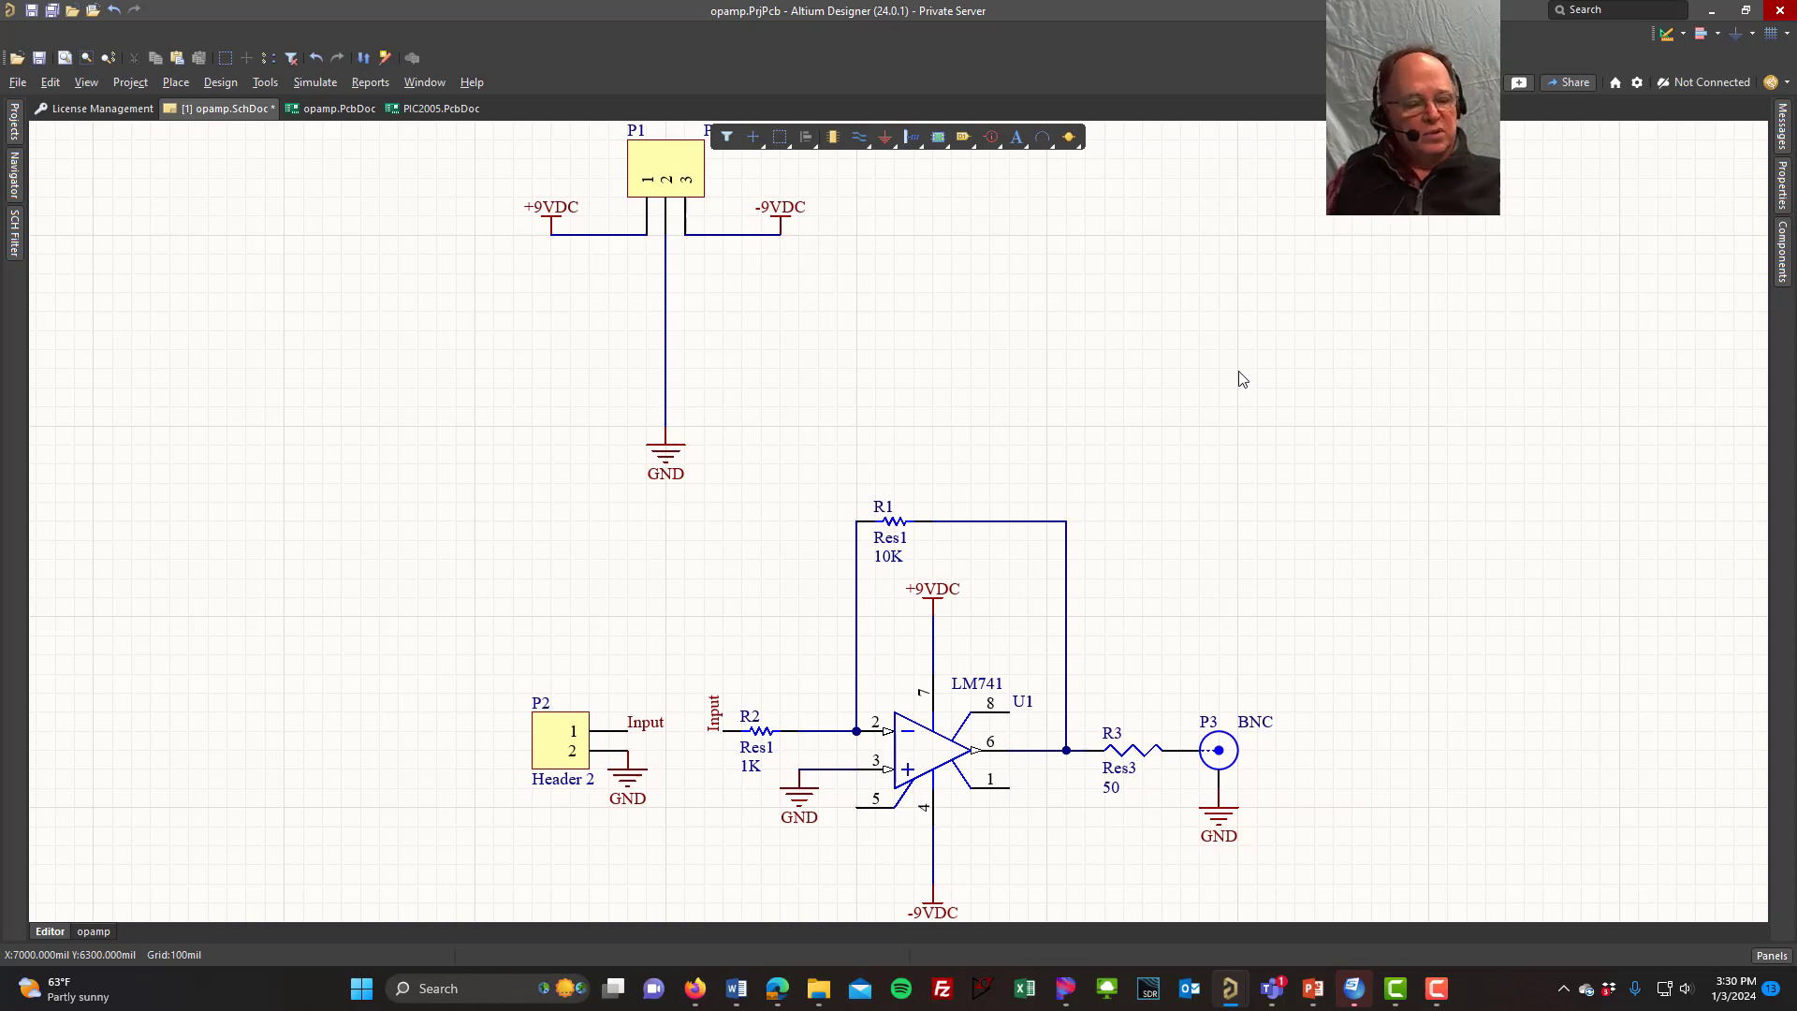
Step: Reopen the file-based libraries preferences to show the installed libraries
left_click(1786, 267)
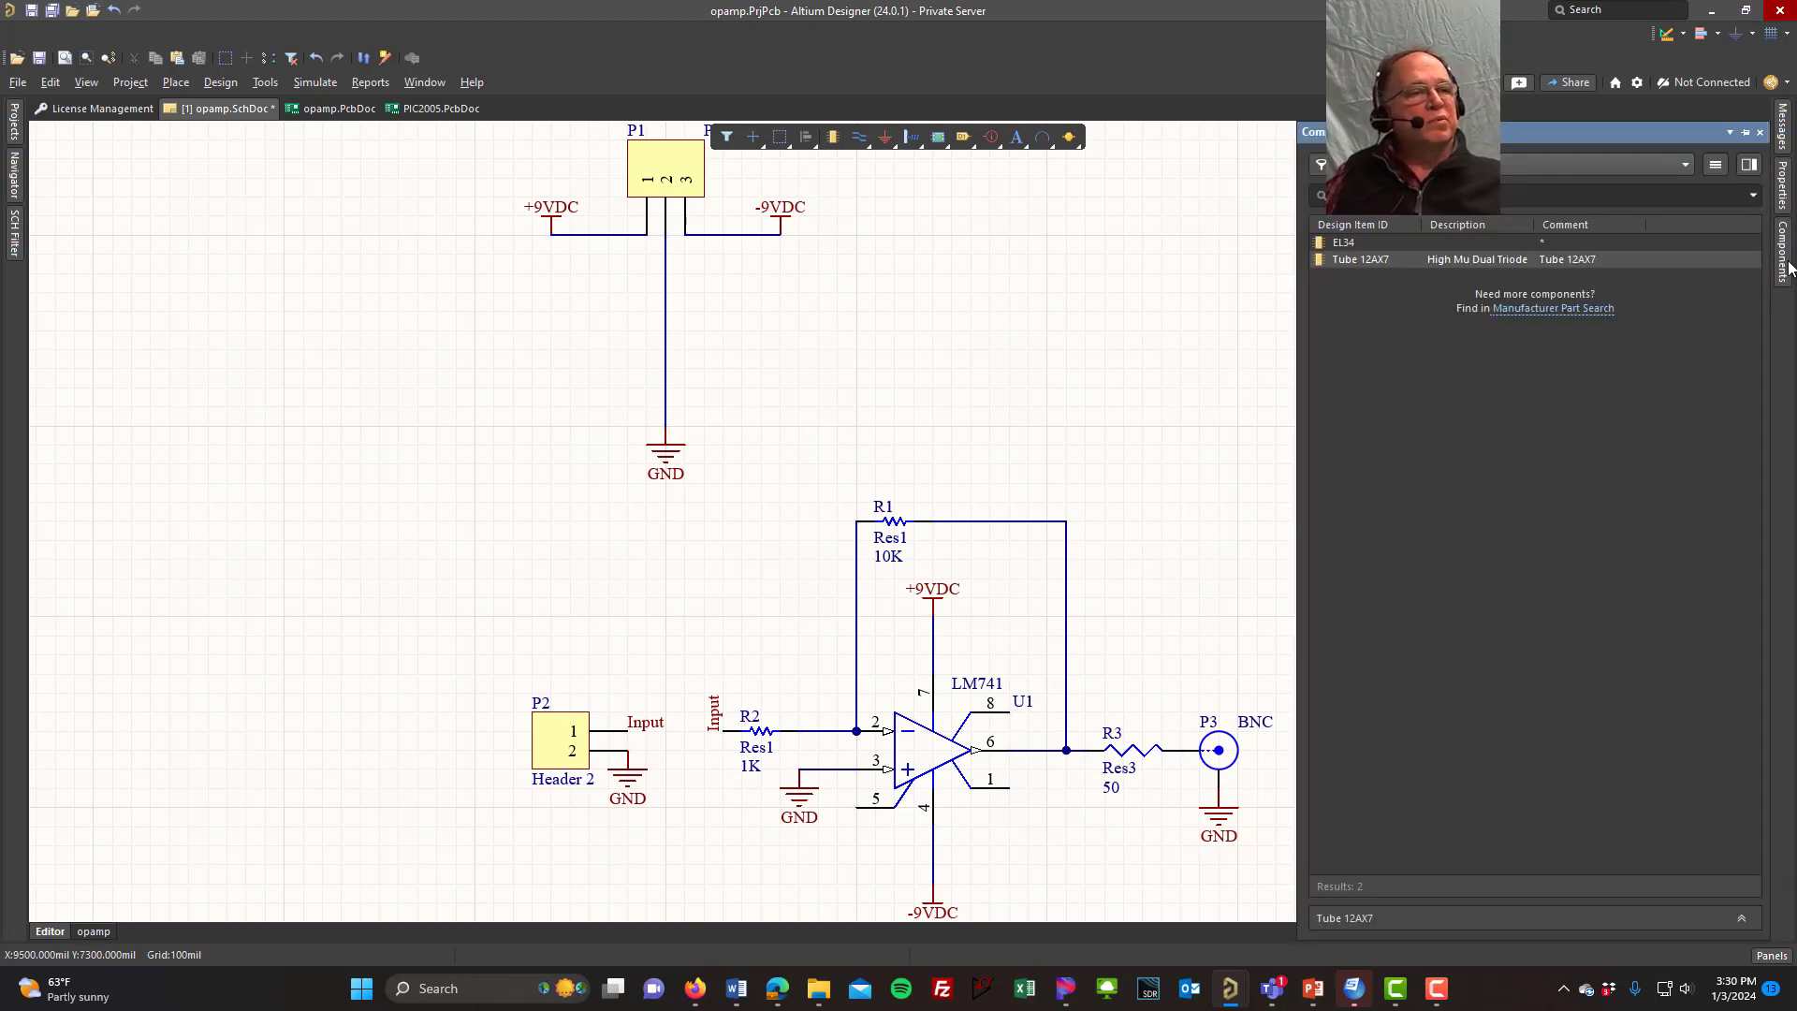
left_click(1714, 165)
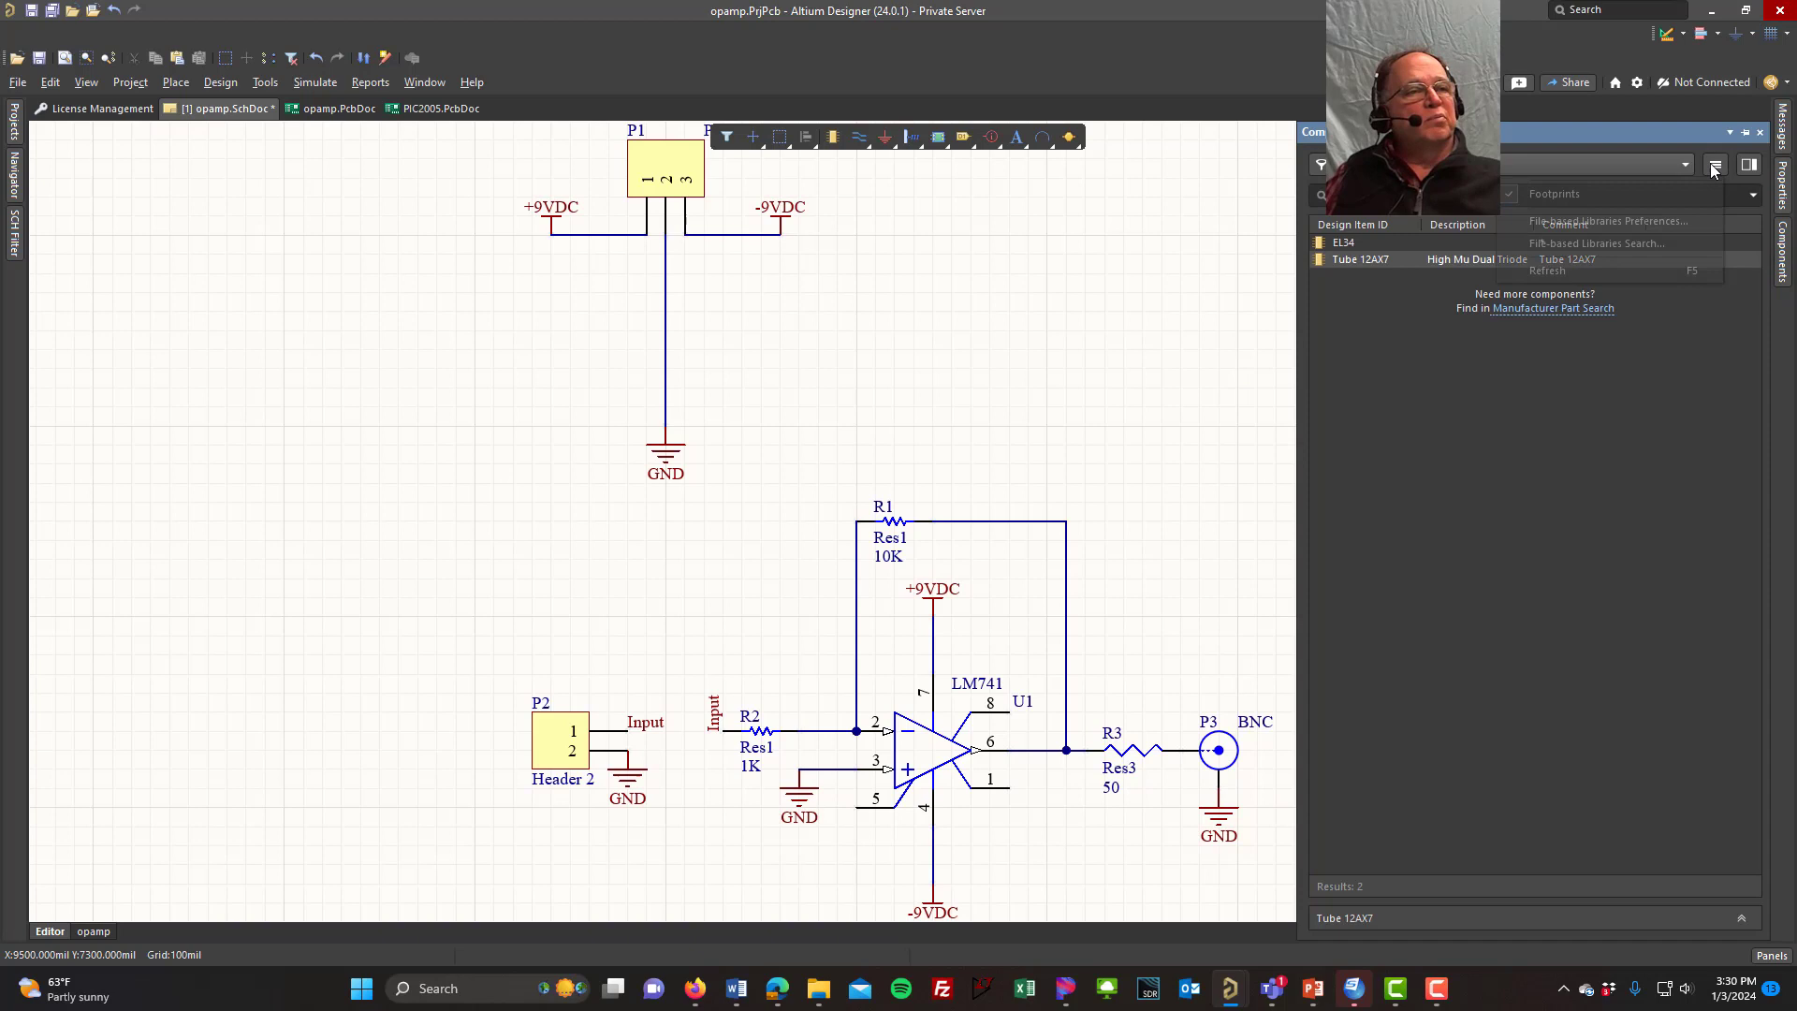
left_click(1614, 221)
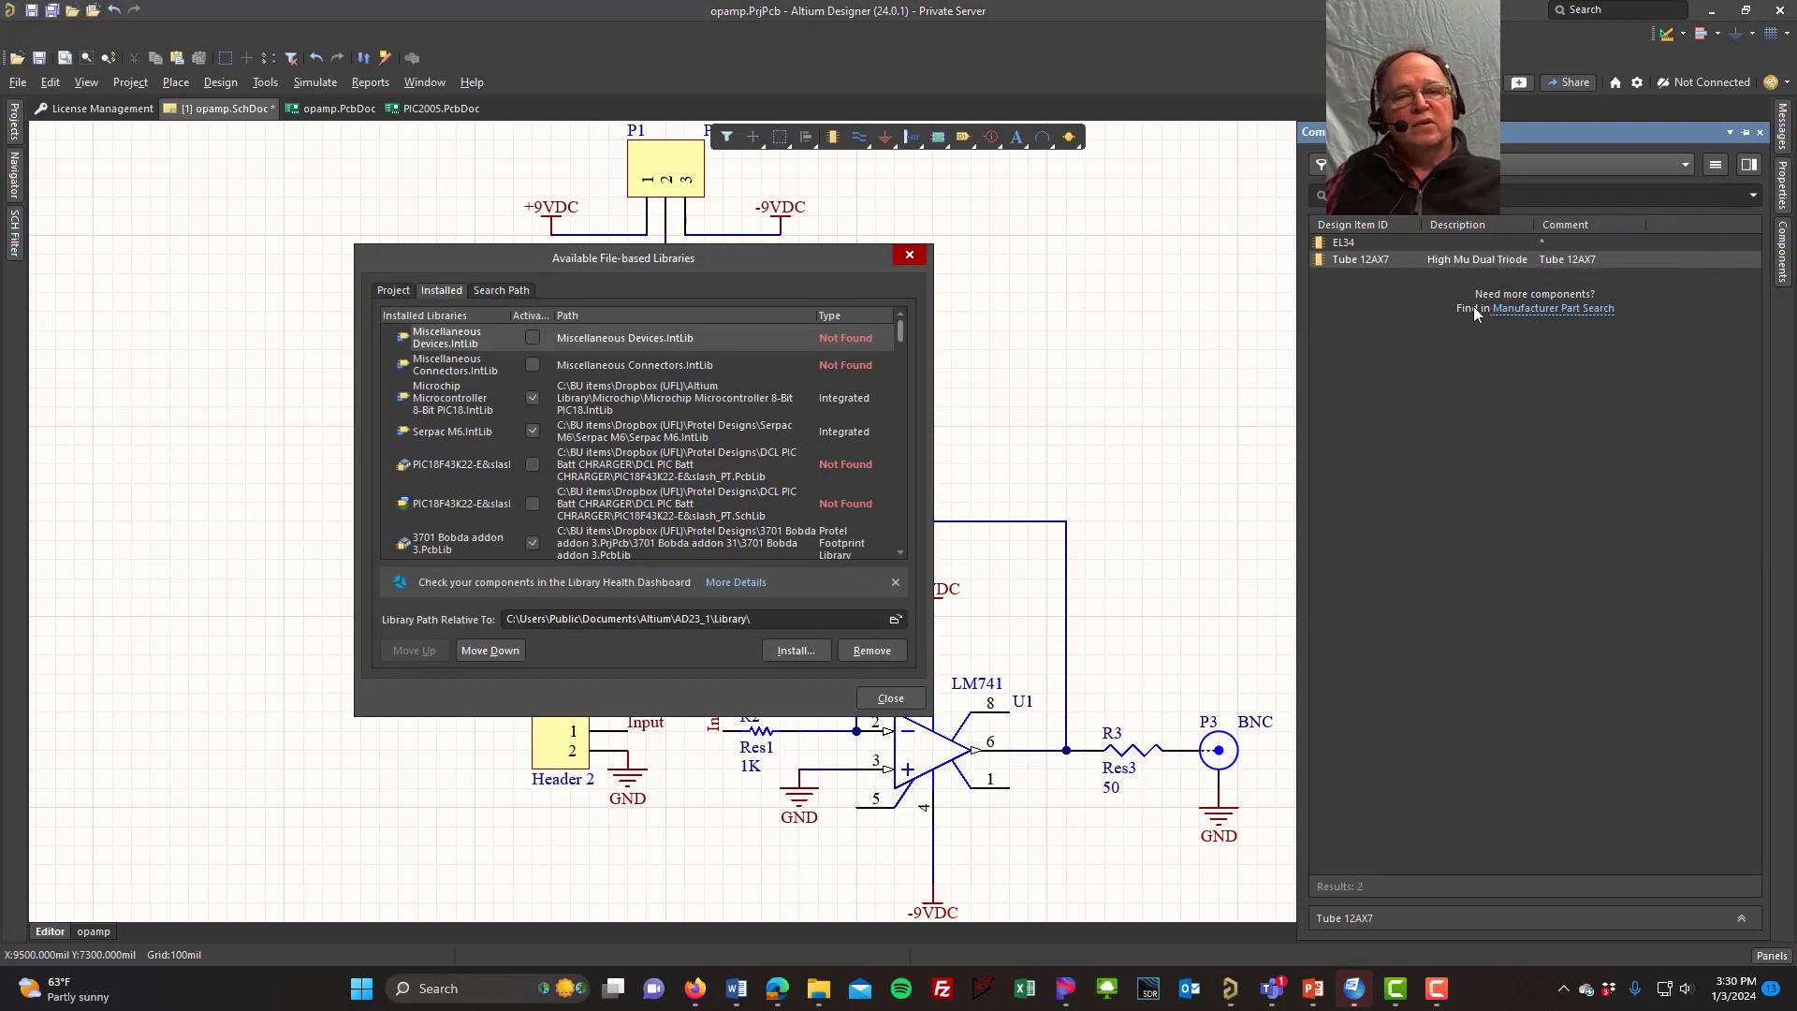
Step: Browse the nested DCL Sine folders under Protel Designs for installable libraries, and close the library preferences without installing anything
left_click(783, 649)
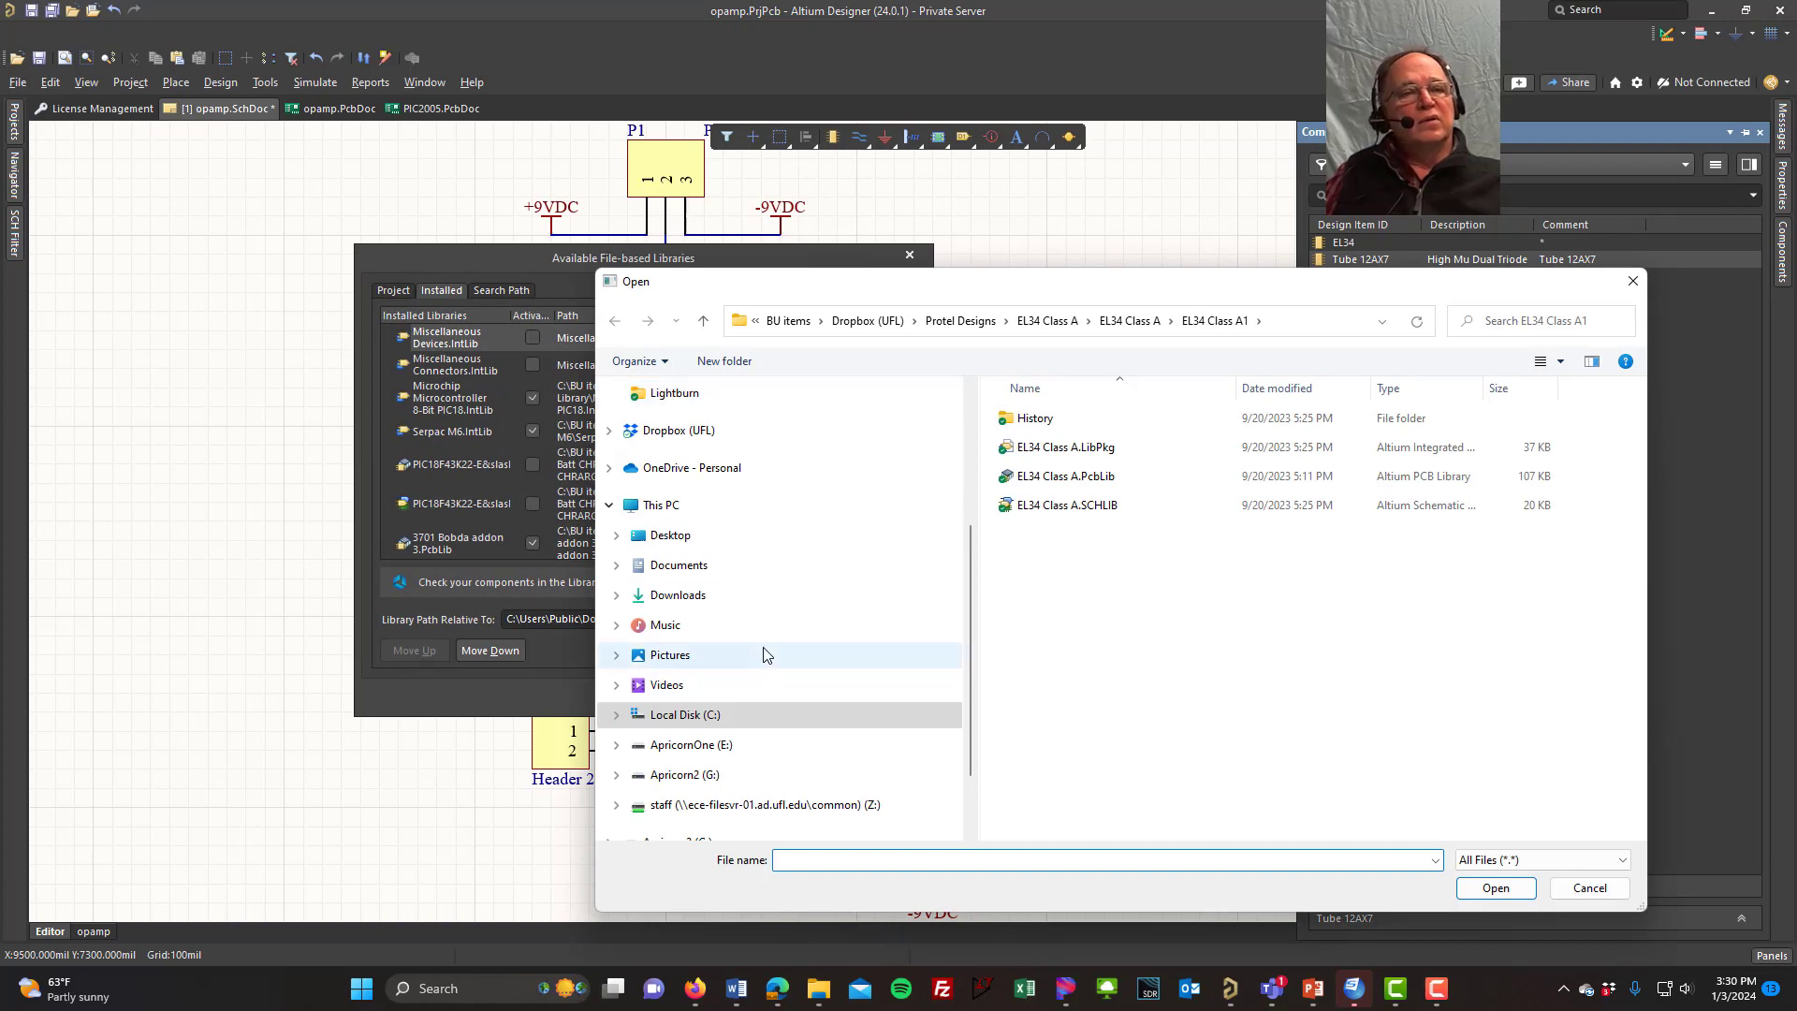
left_click(958, 321)
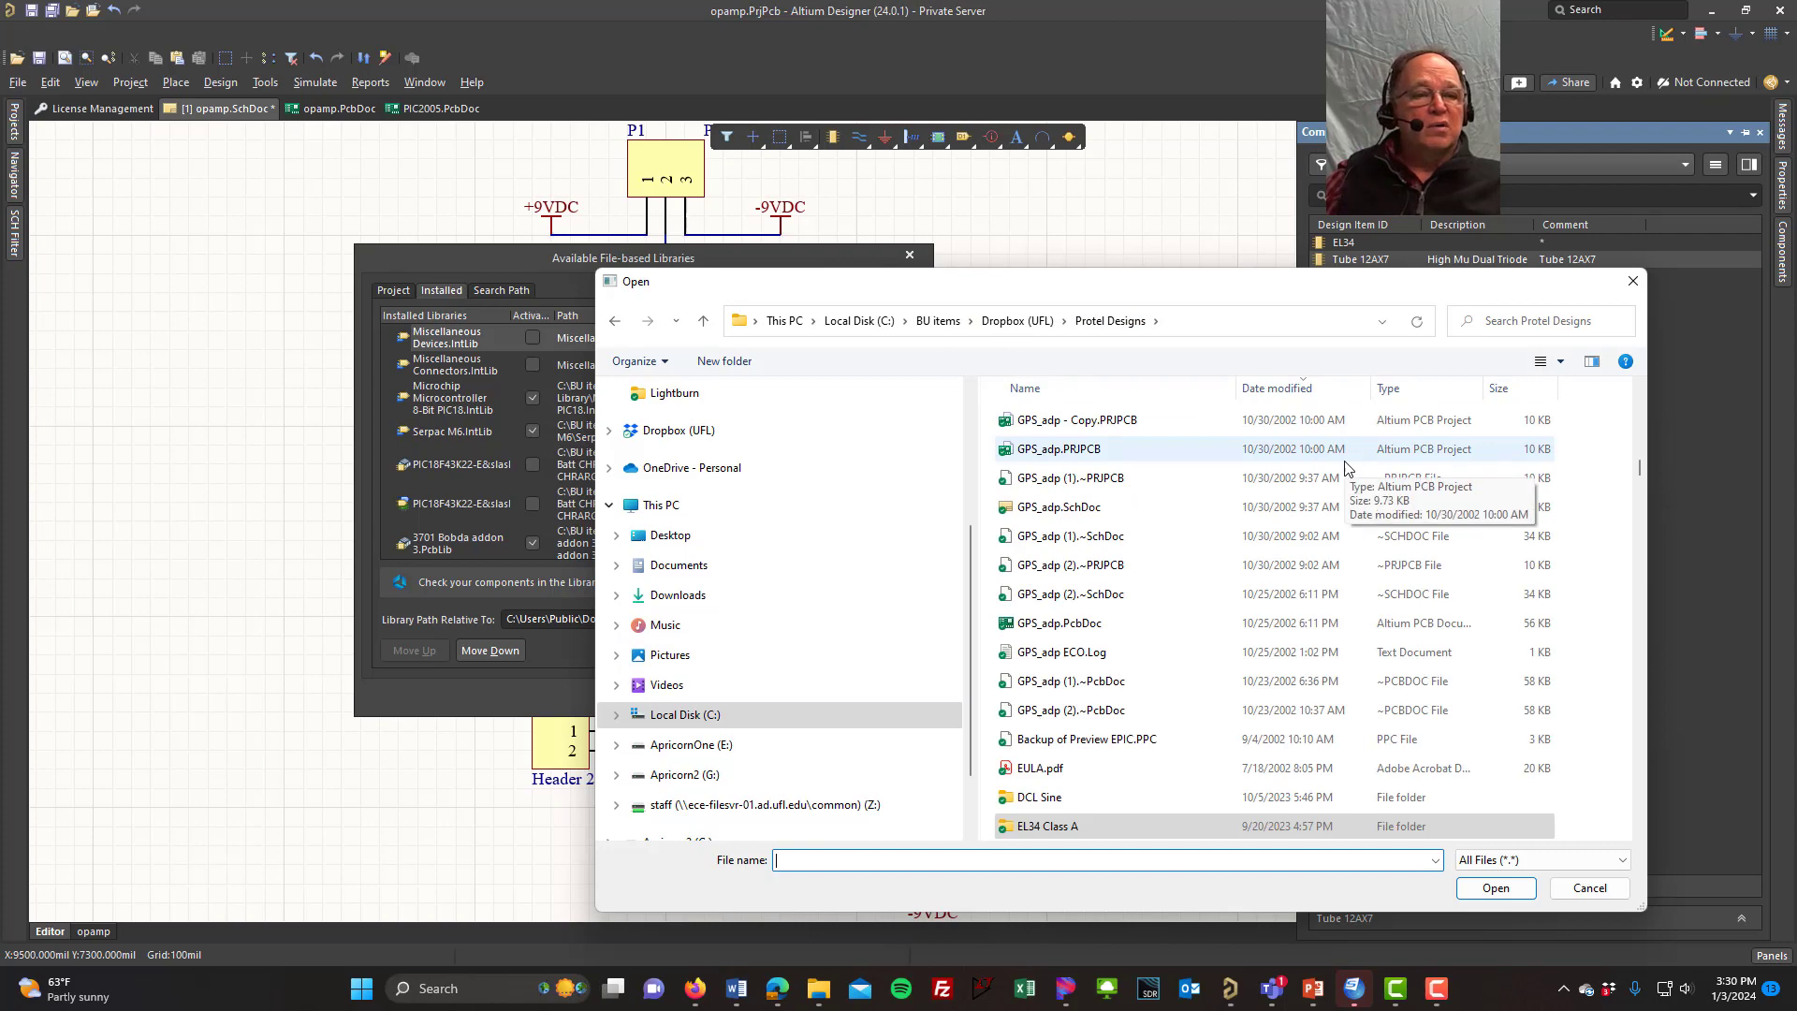
scroll(1136, 728, "down", 1)
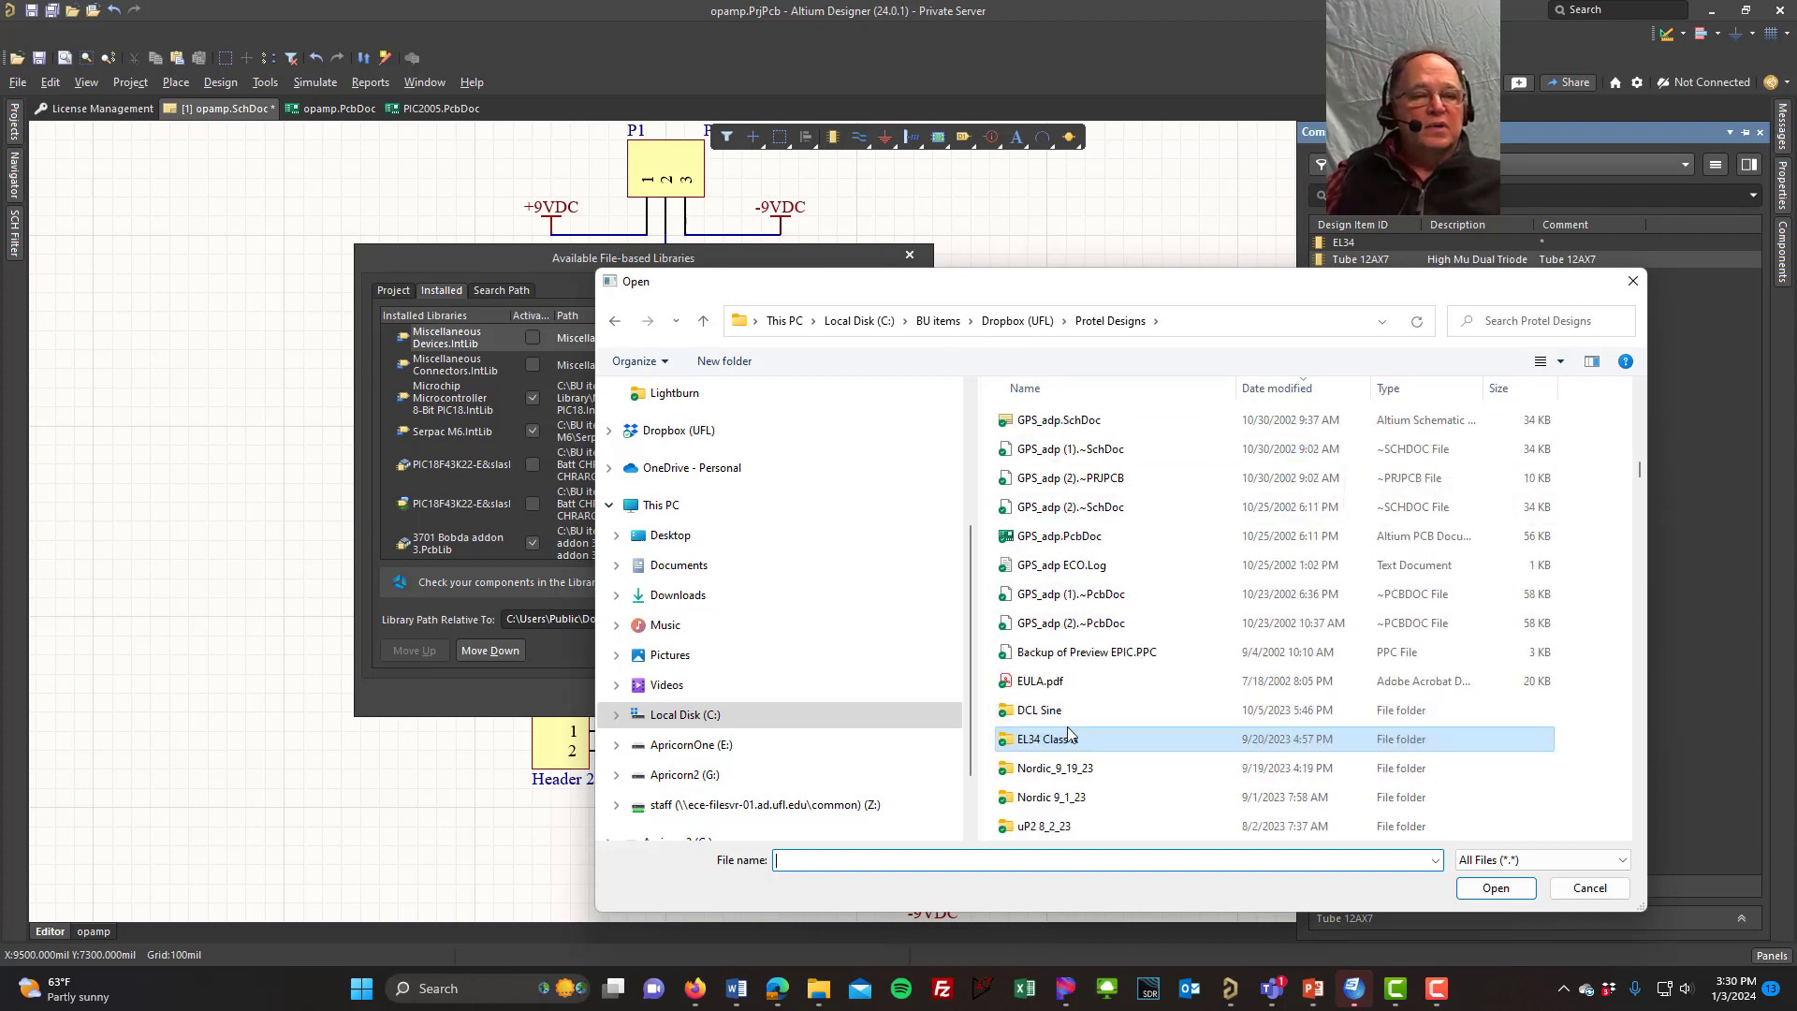
double_click(1039, 711)
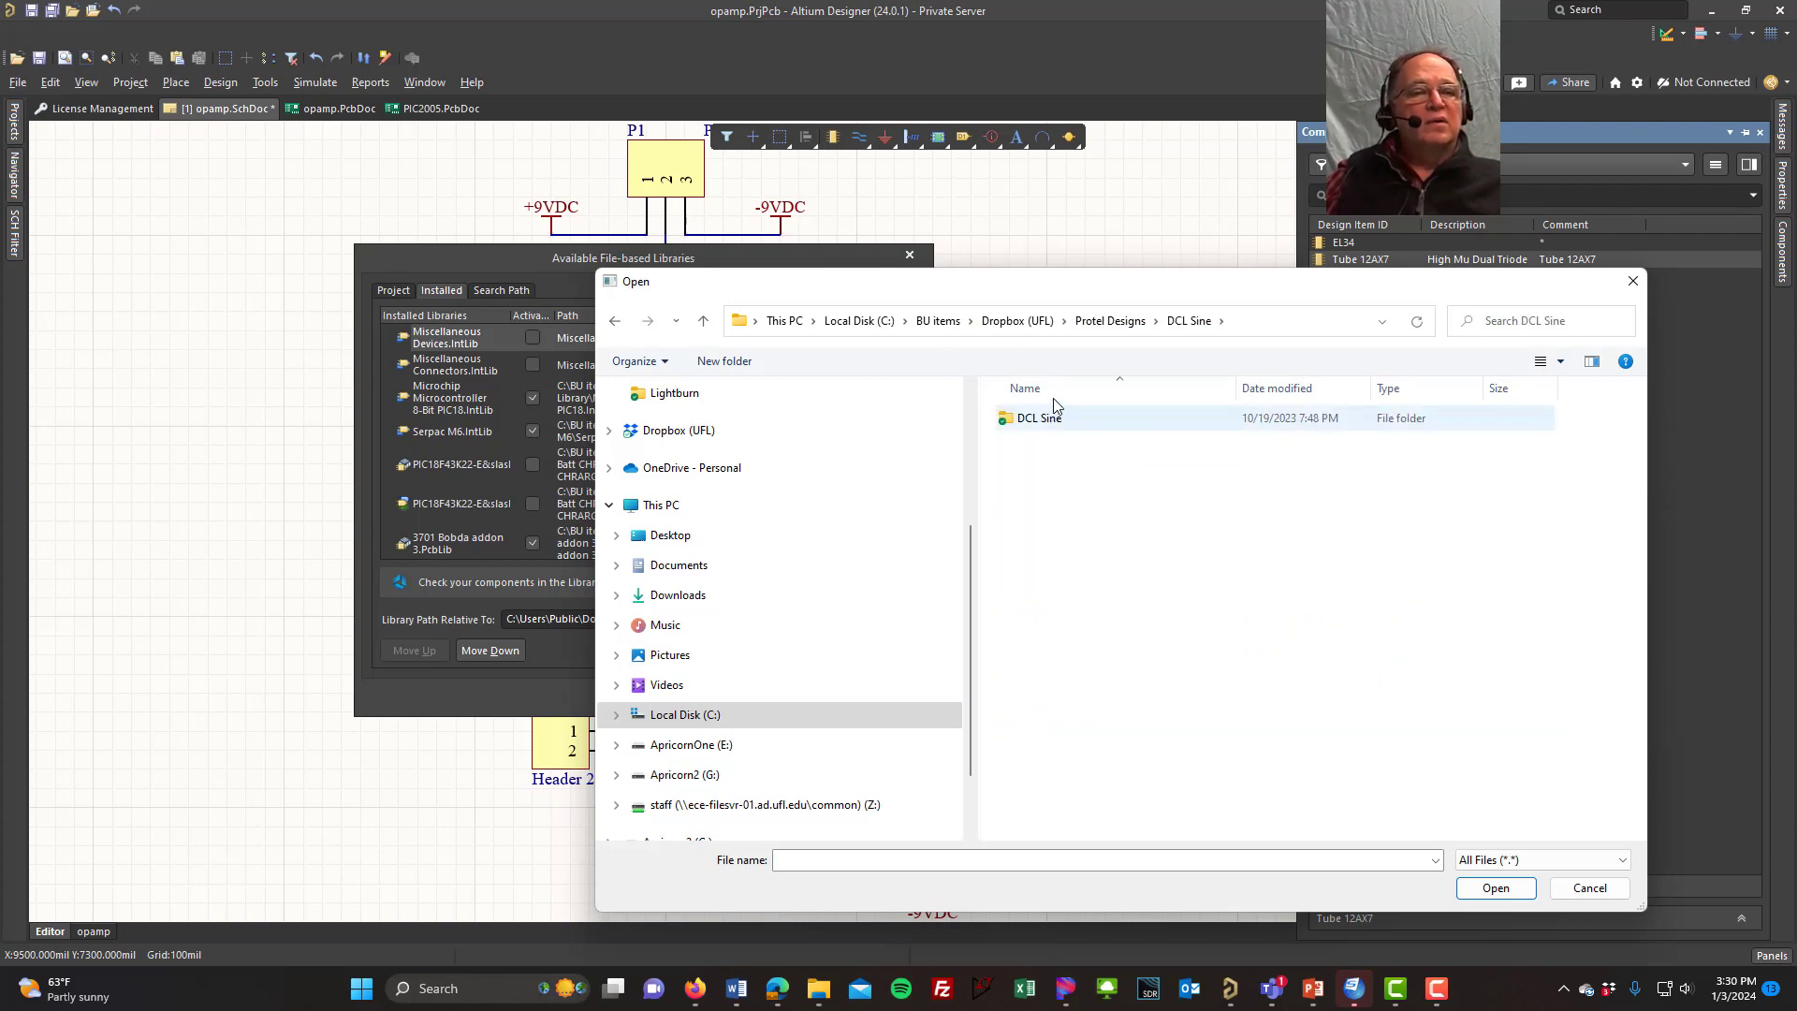
double_click(1052, 417)
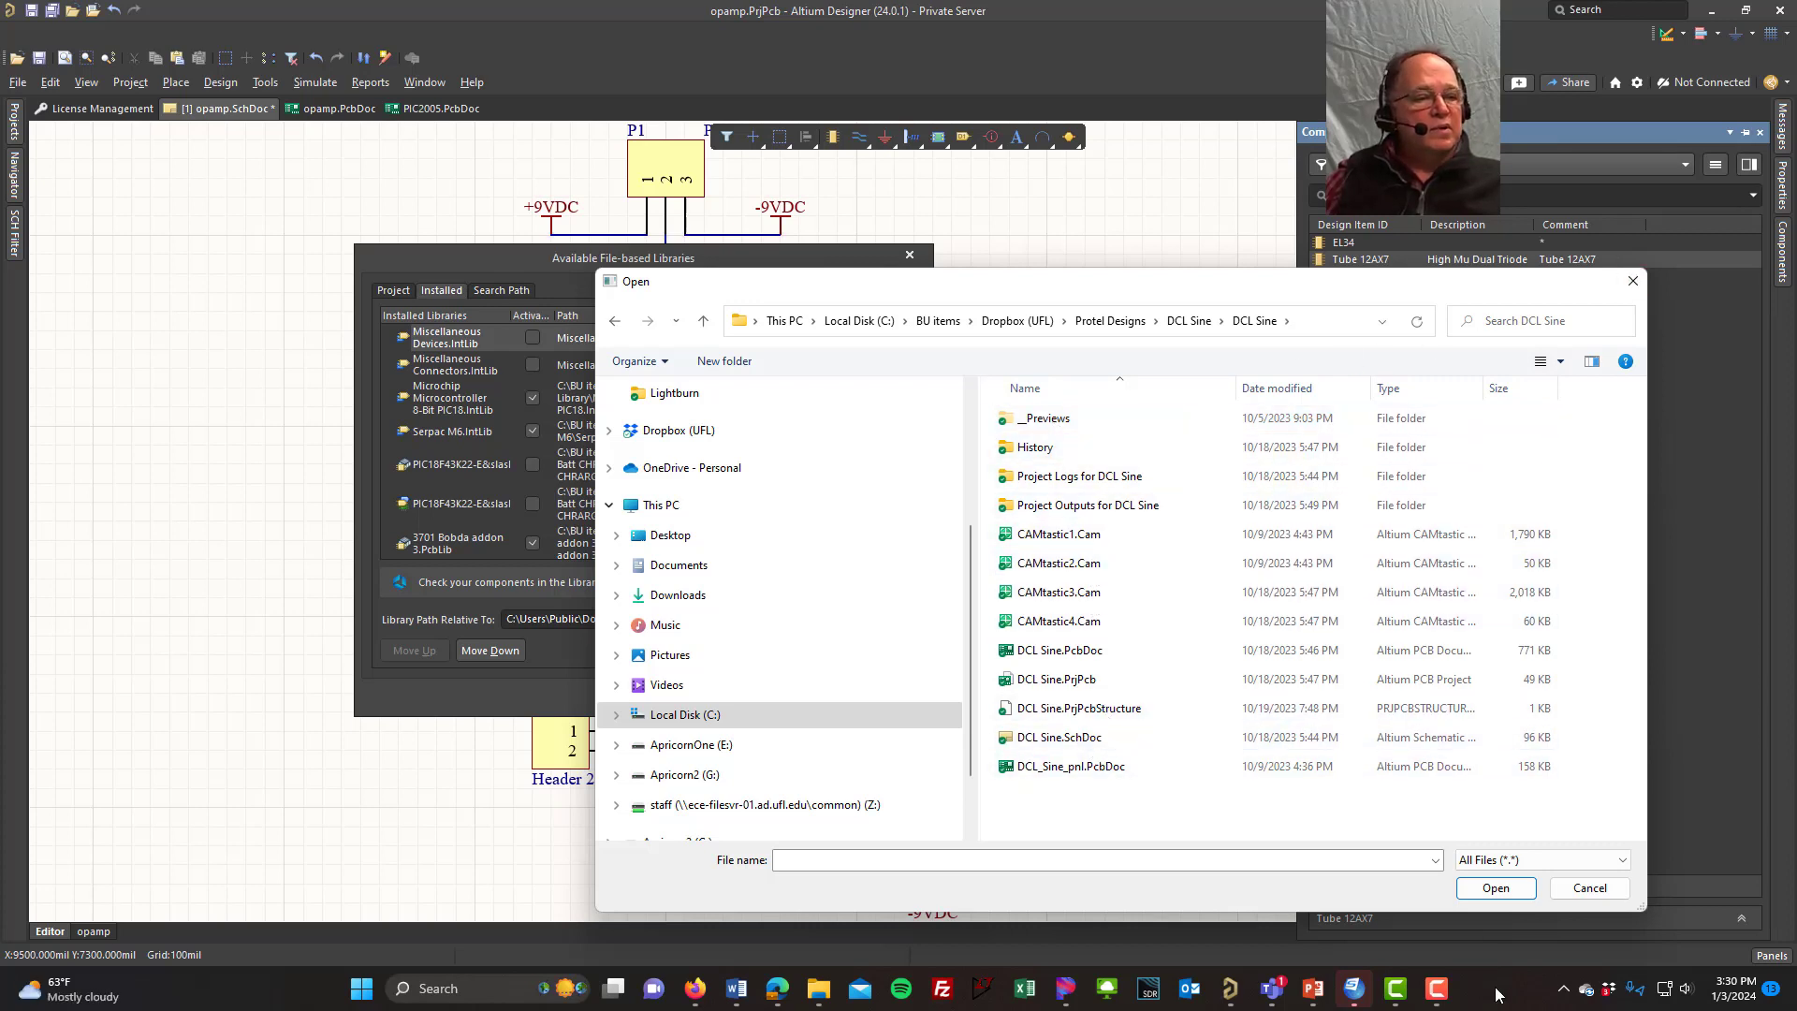
left_click(1591, 887)
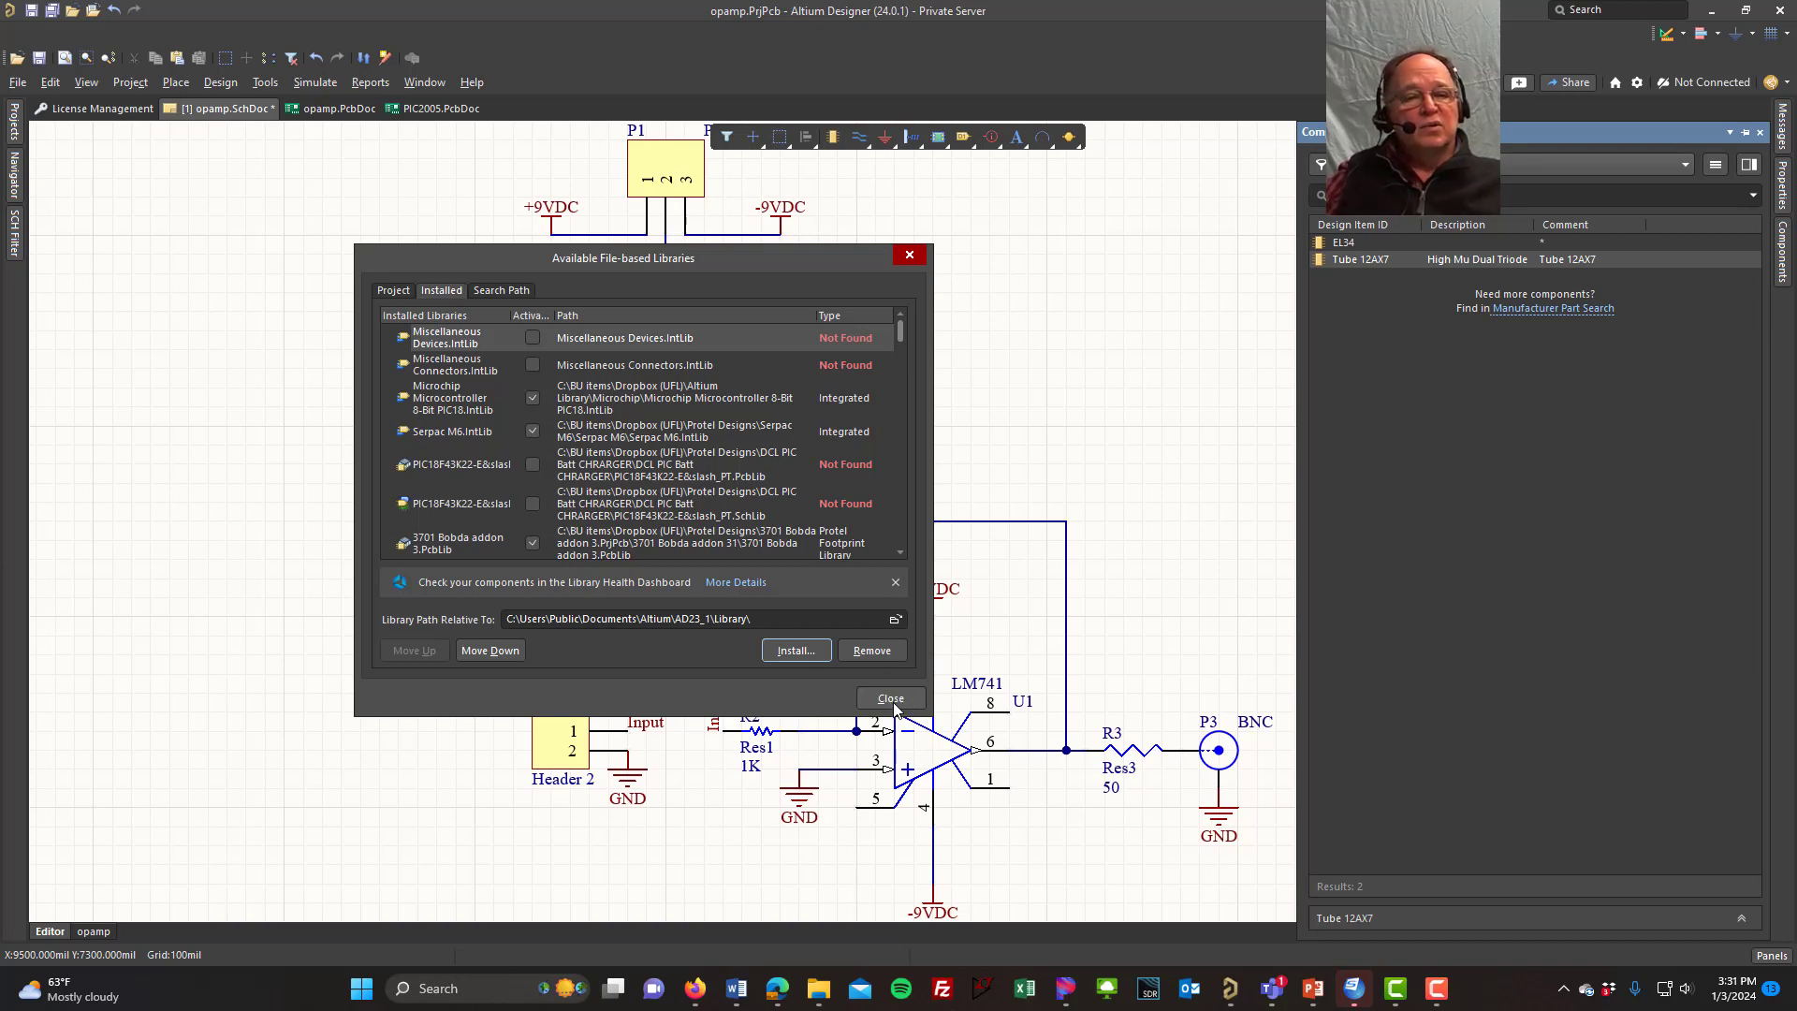
left_click(891, 699)
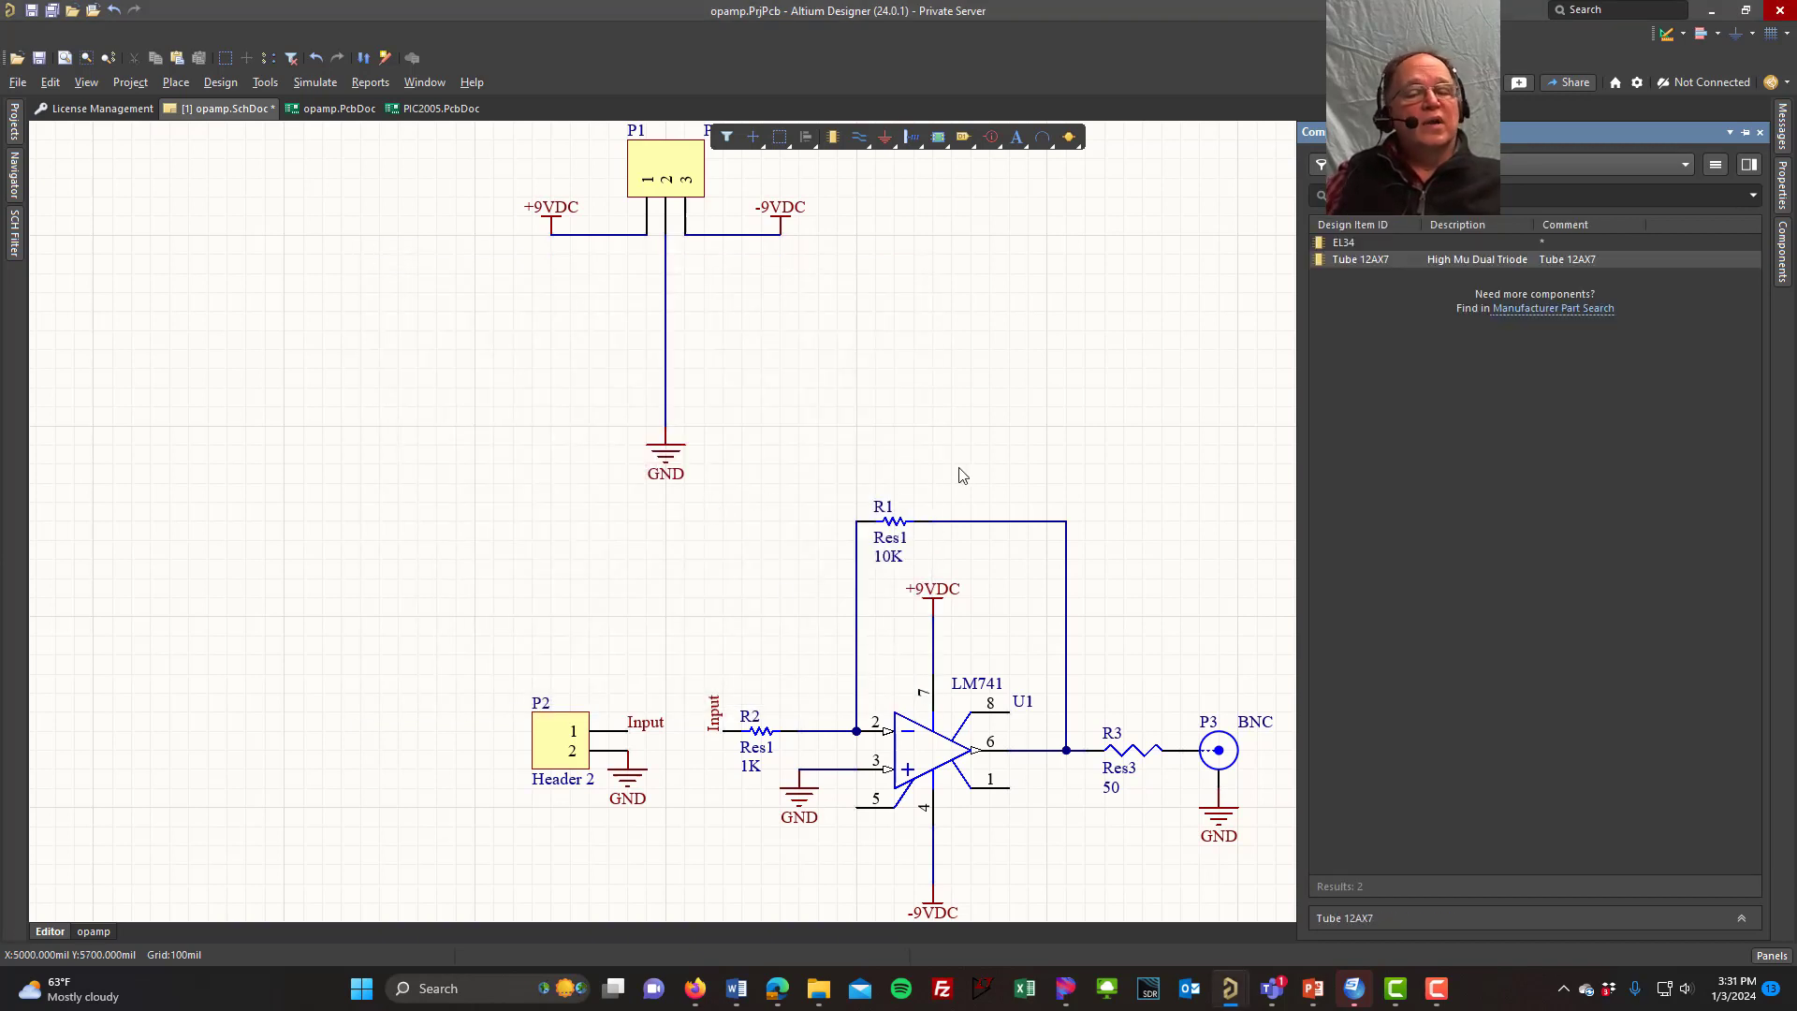
Step: Open the file-based libraries search and select the Altium Library folder as the path to search
left_click(1713, 166)
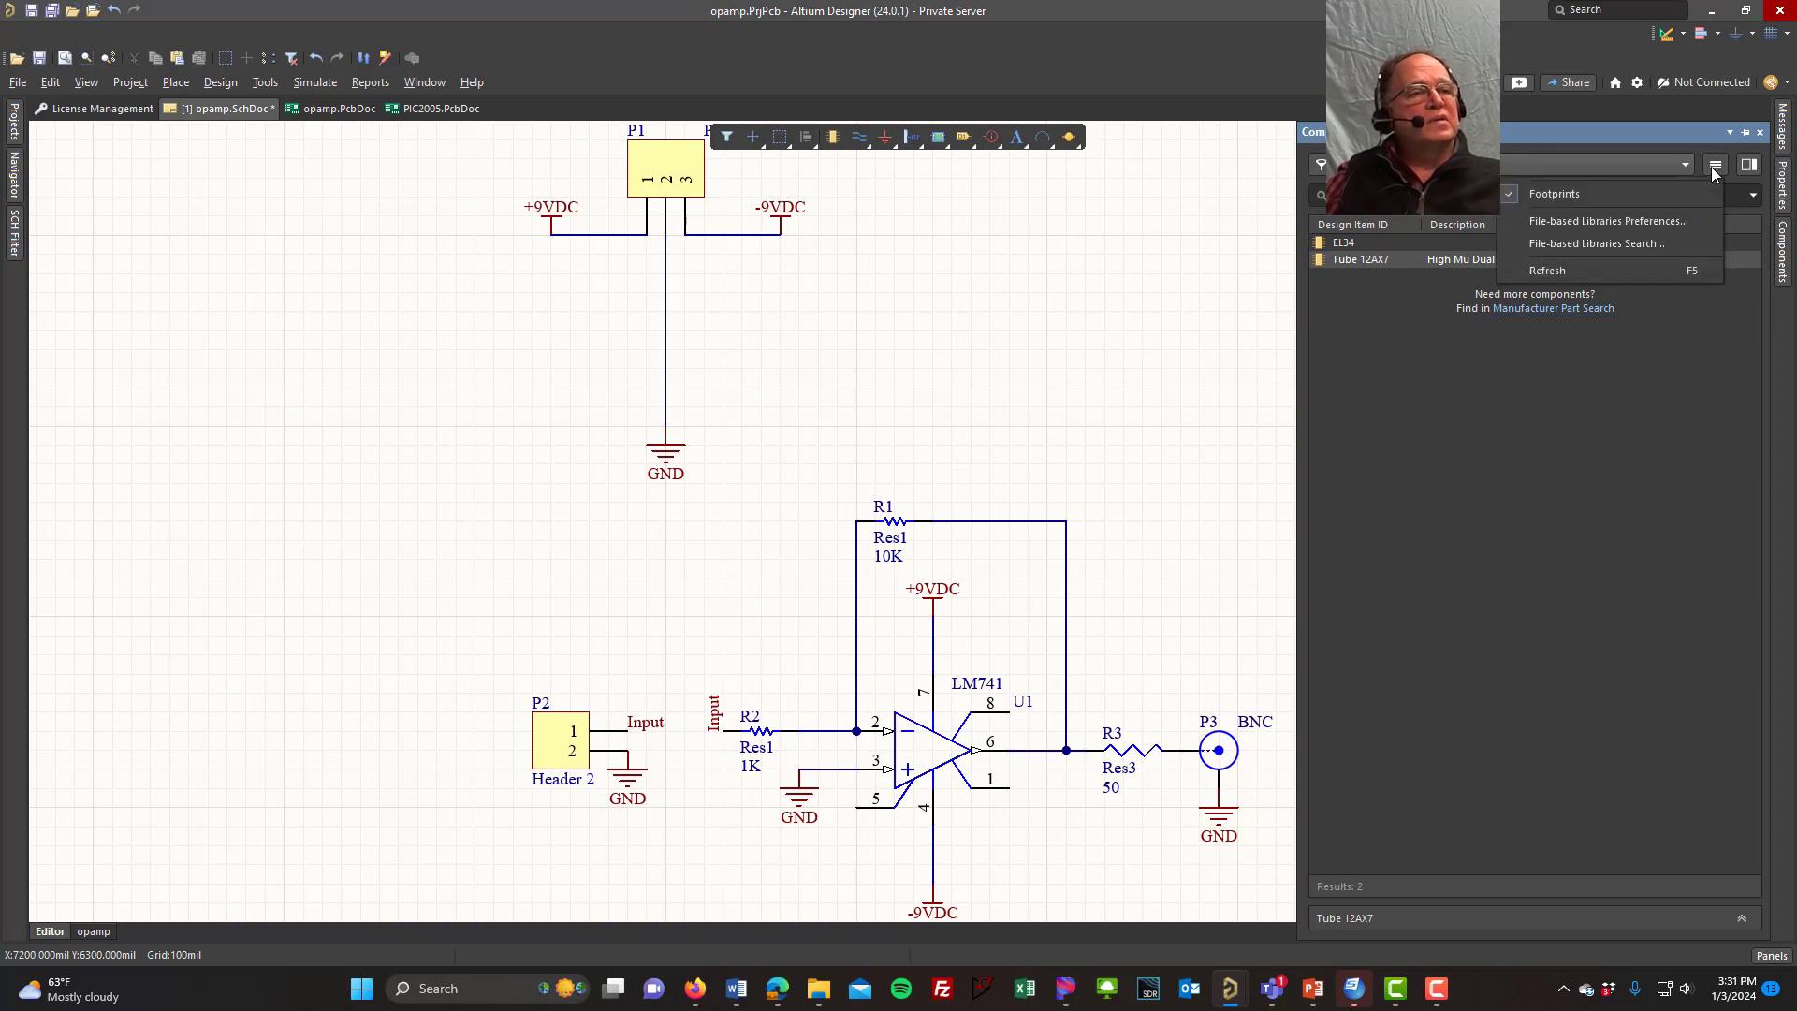
left_click(1603, 242)
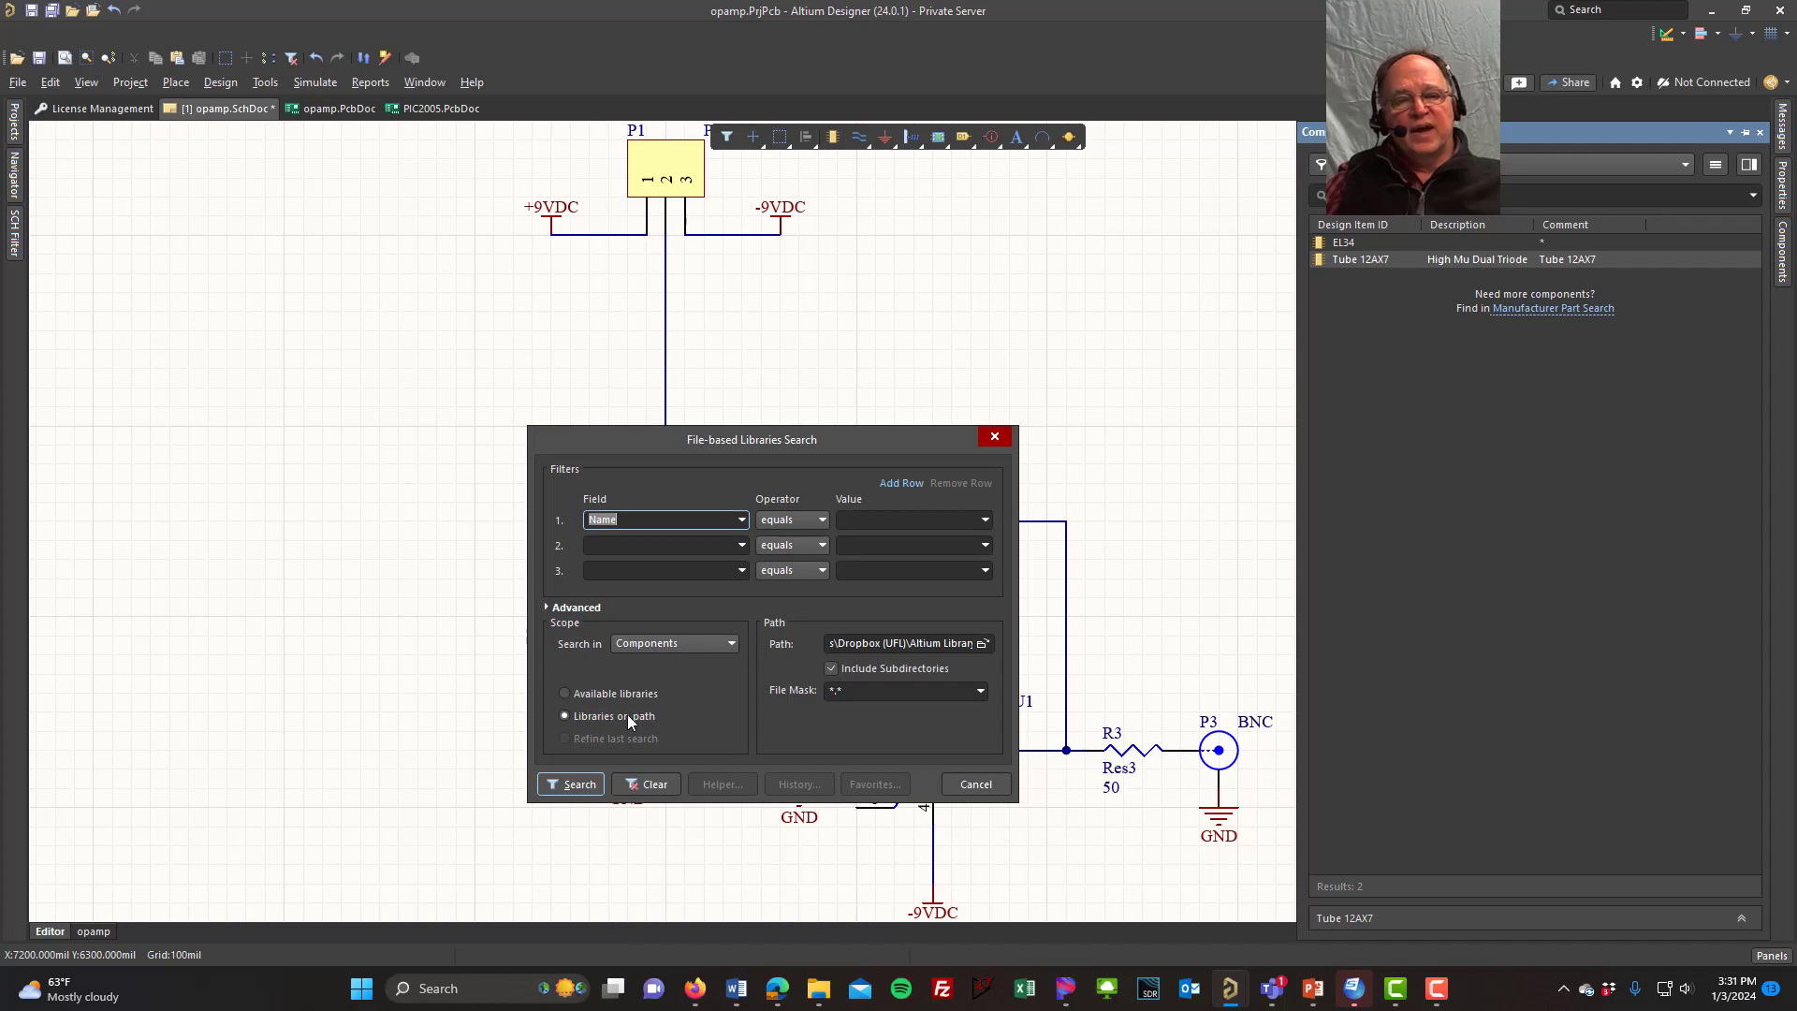
left_click(944, 643)
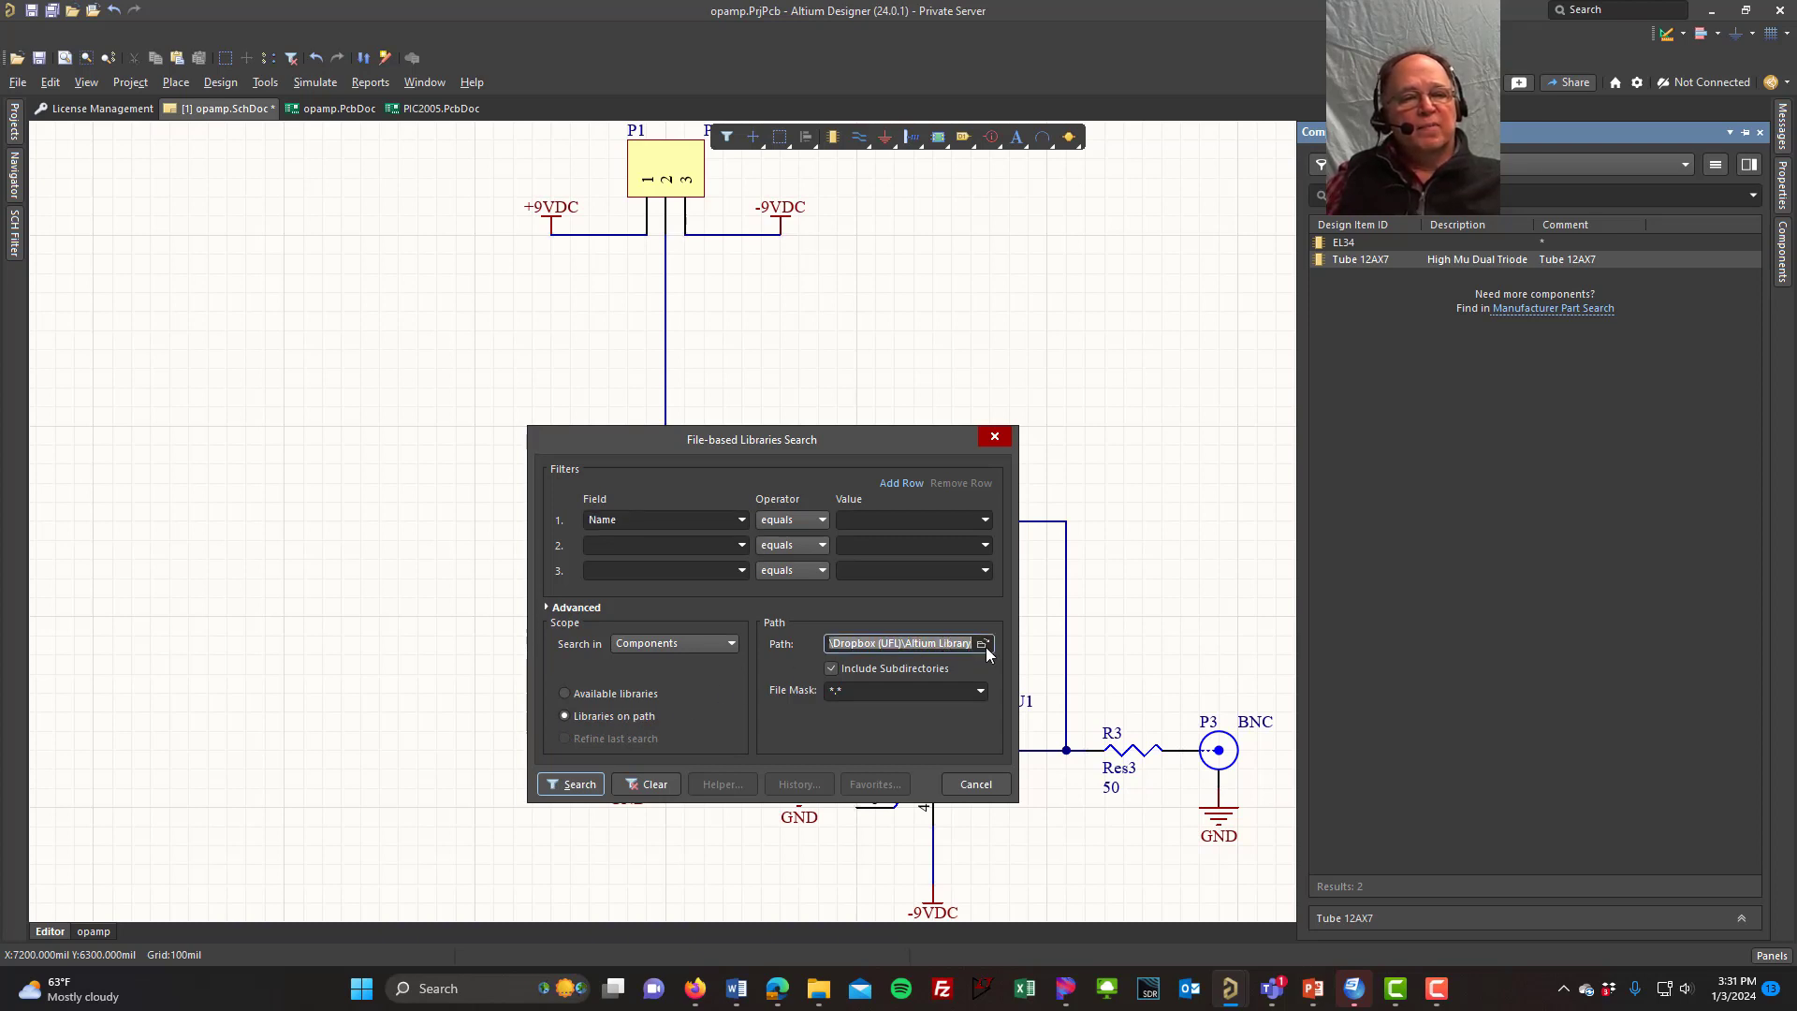
left_click(982, 644)
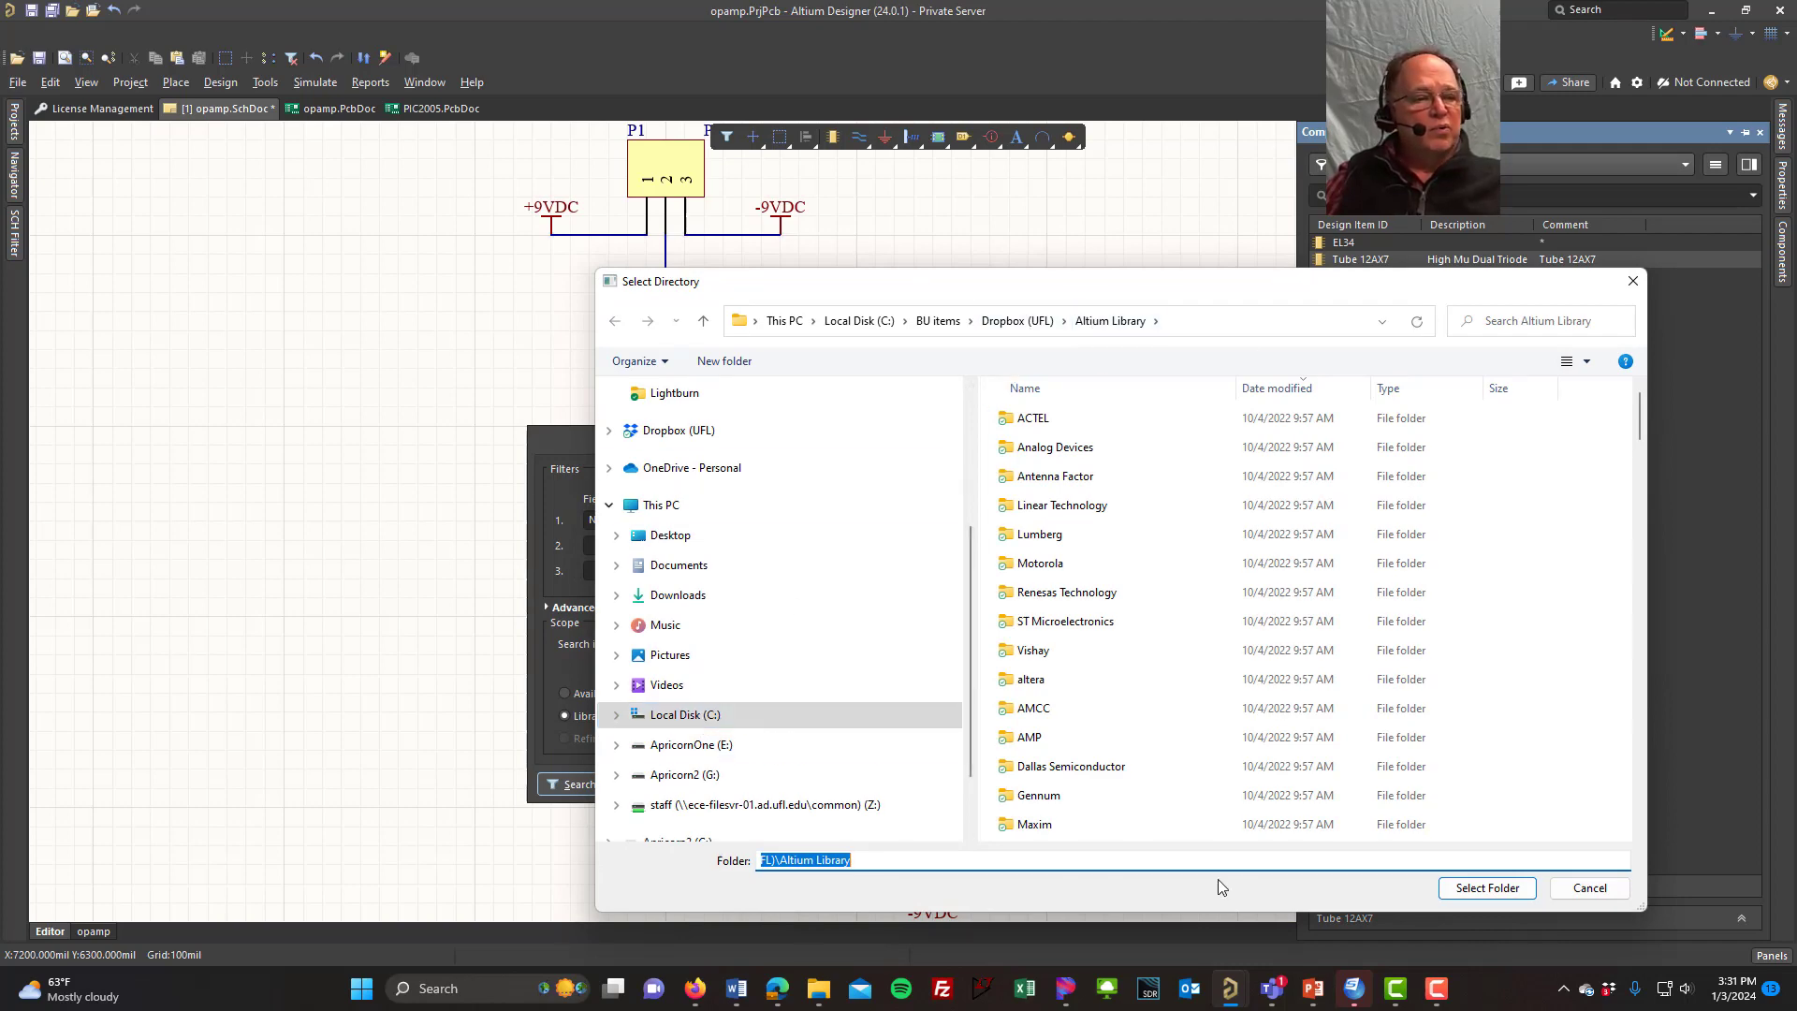
left_click(1530, 897)
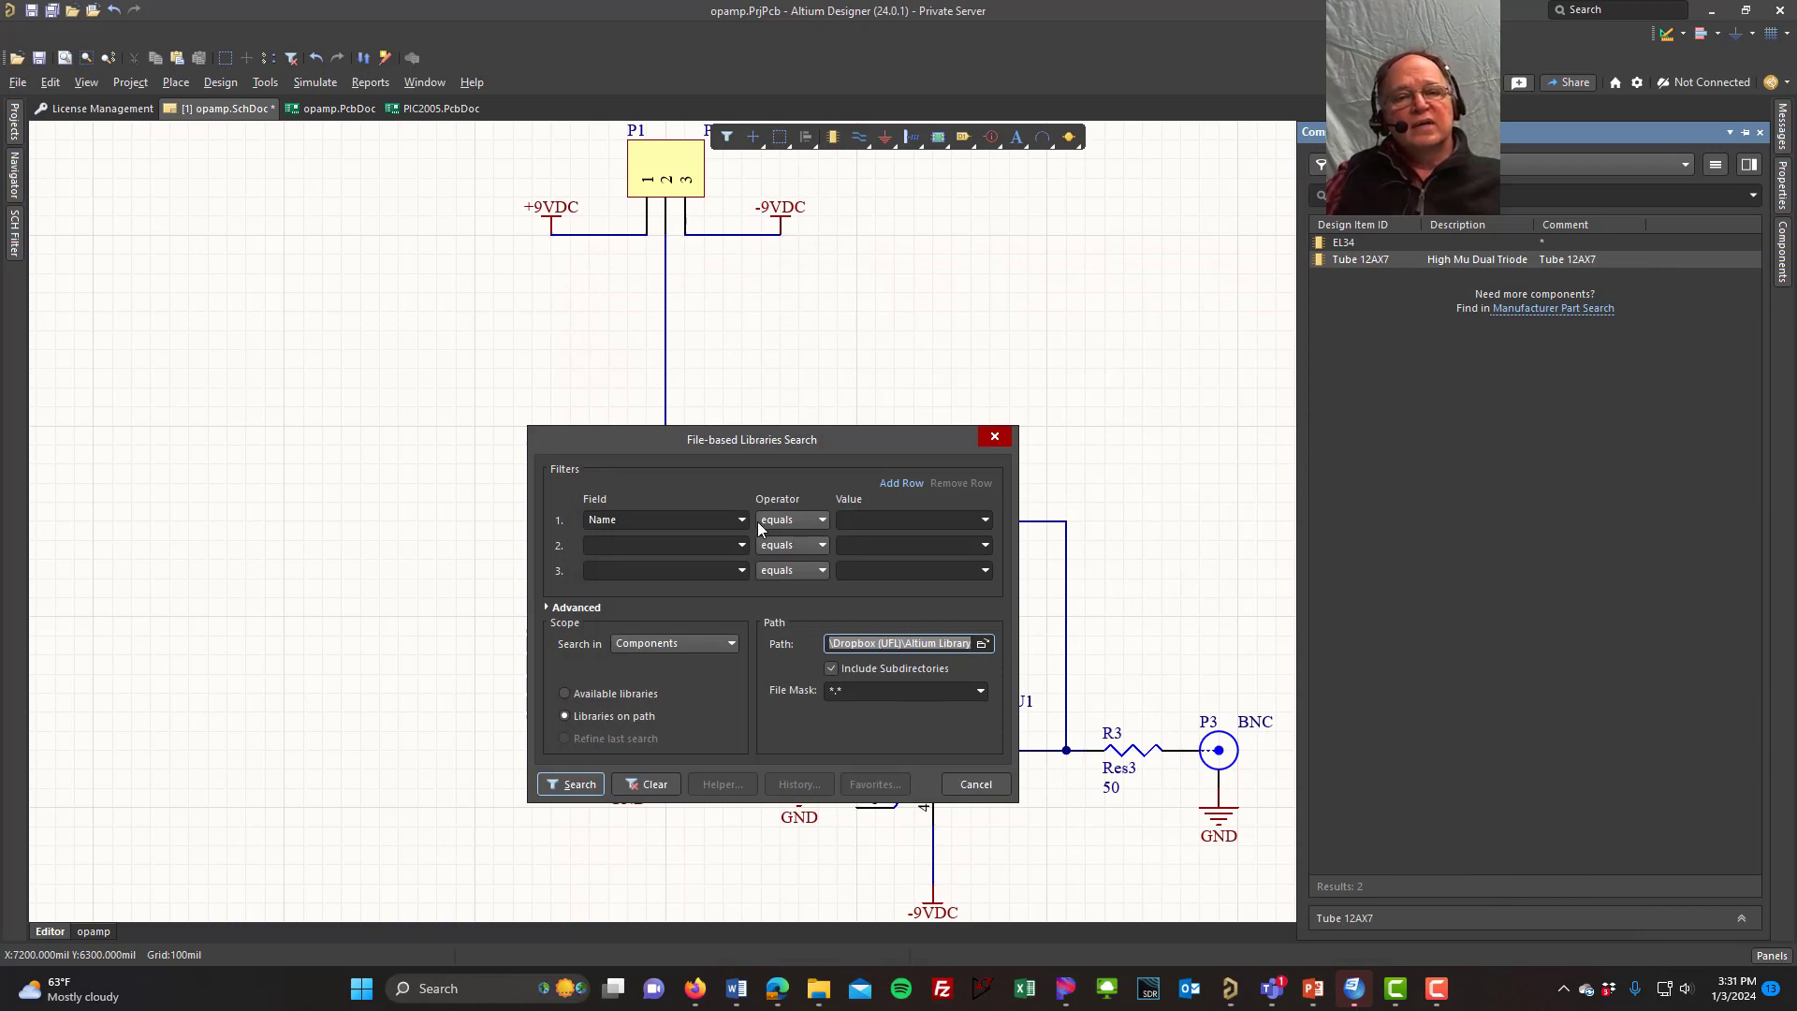
Step: Search the libraries on that path for components whose name contains 2n2907, and stop the search once matches are listed
left_click(822, 521)
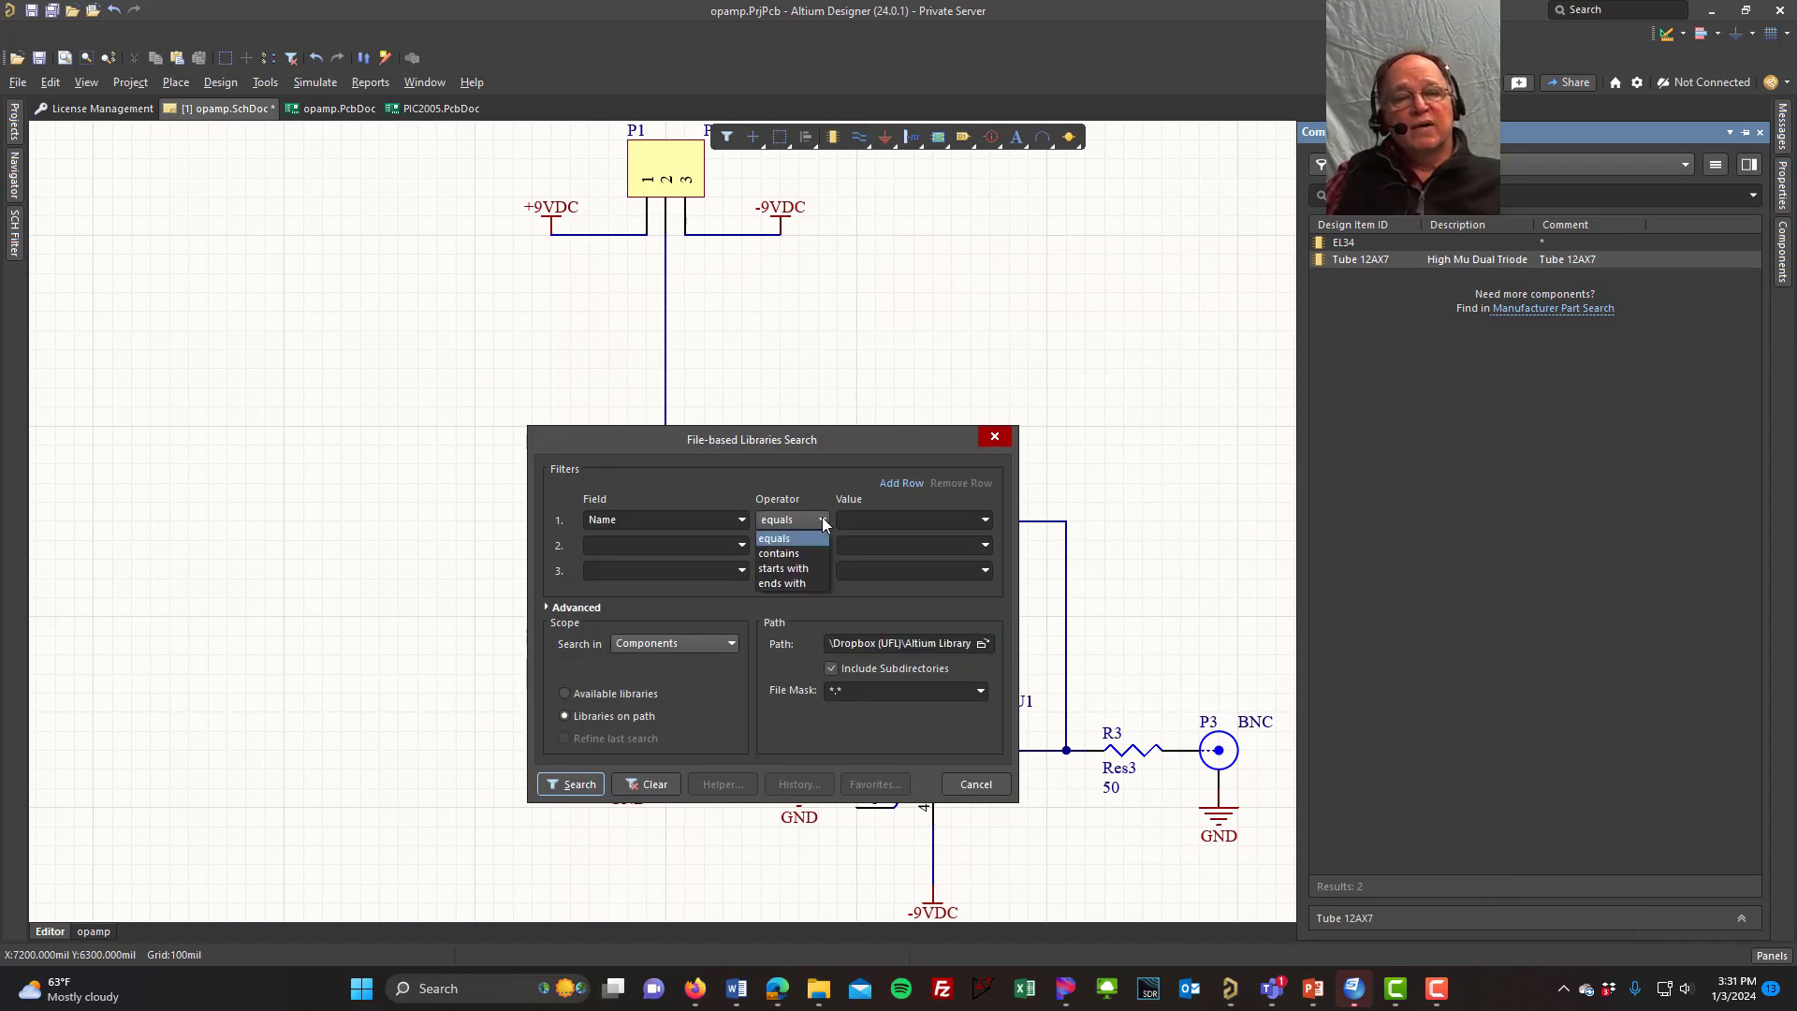
left_click(778, 554)
left_click(872, 521)
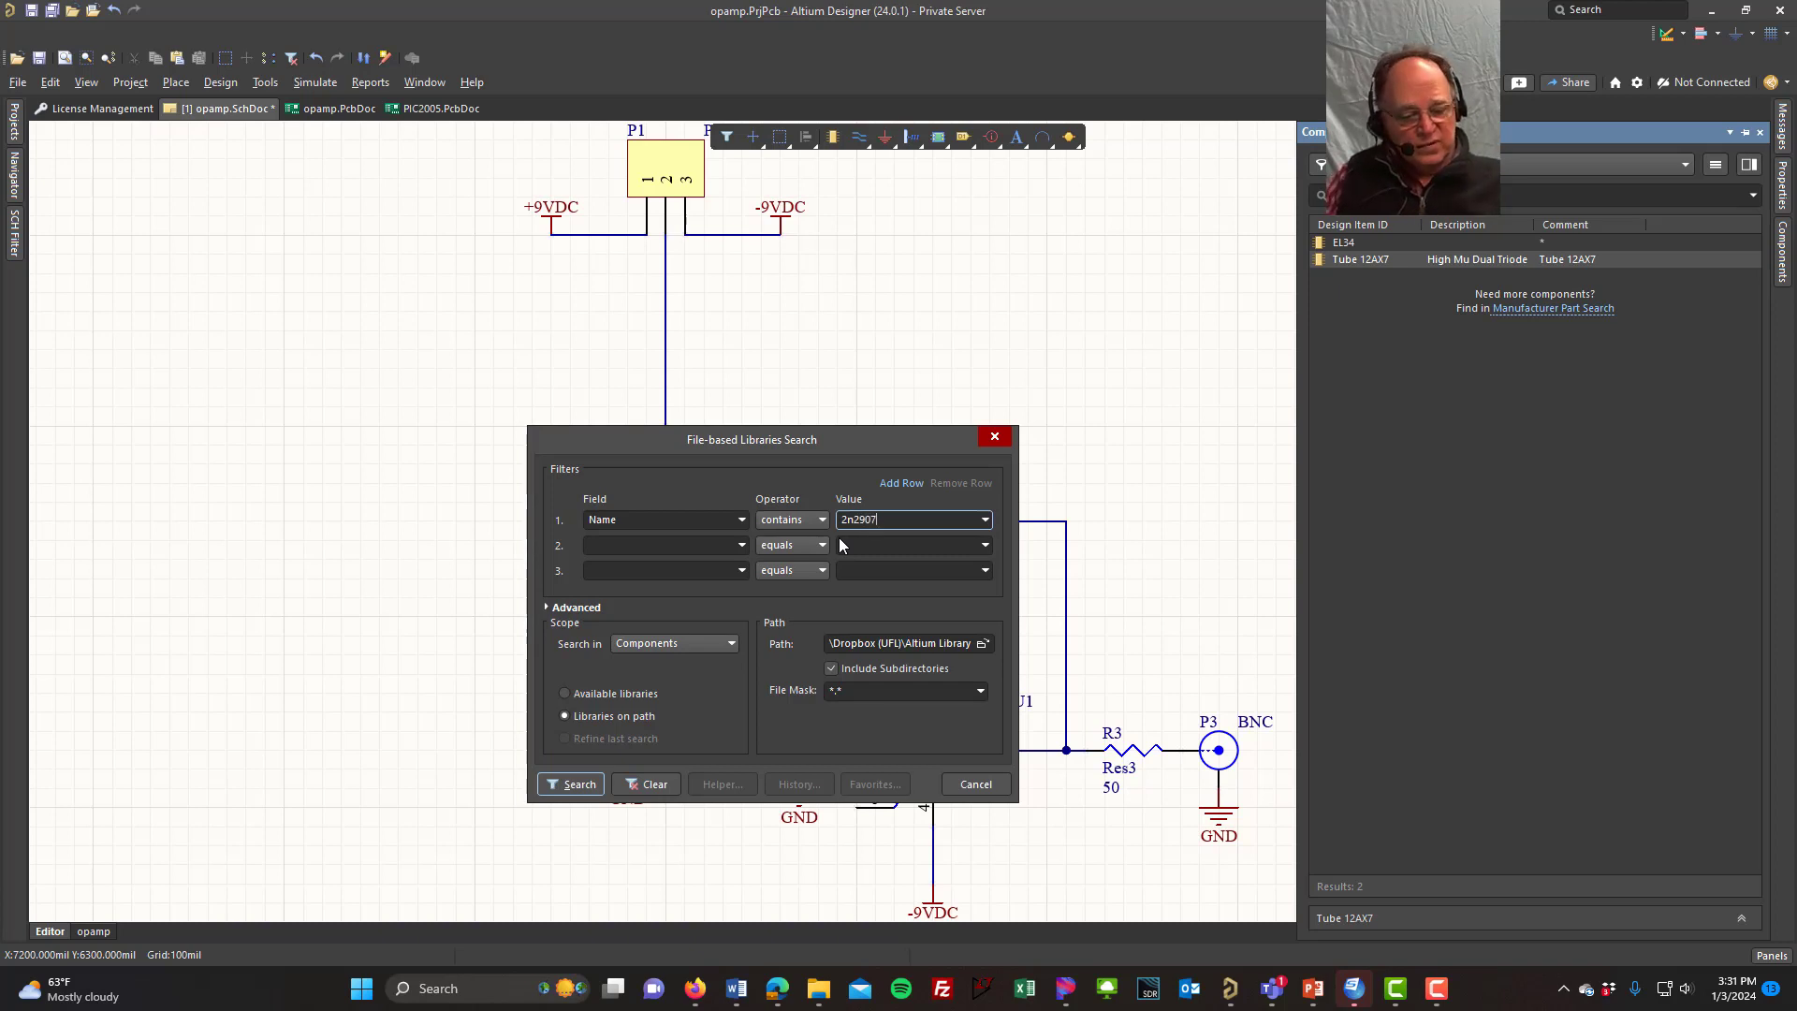
left_click(580, 785)
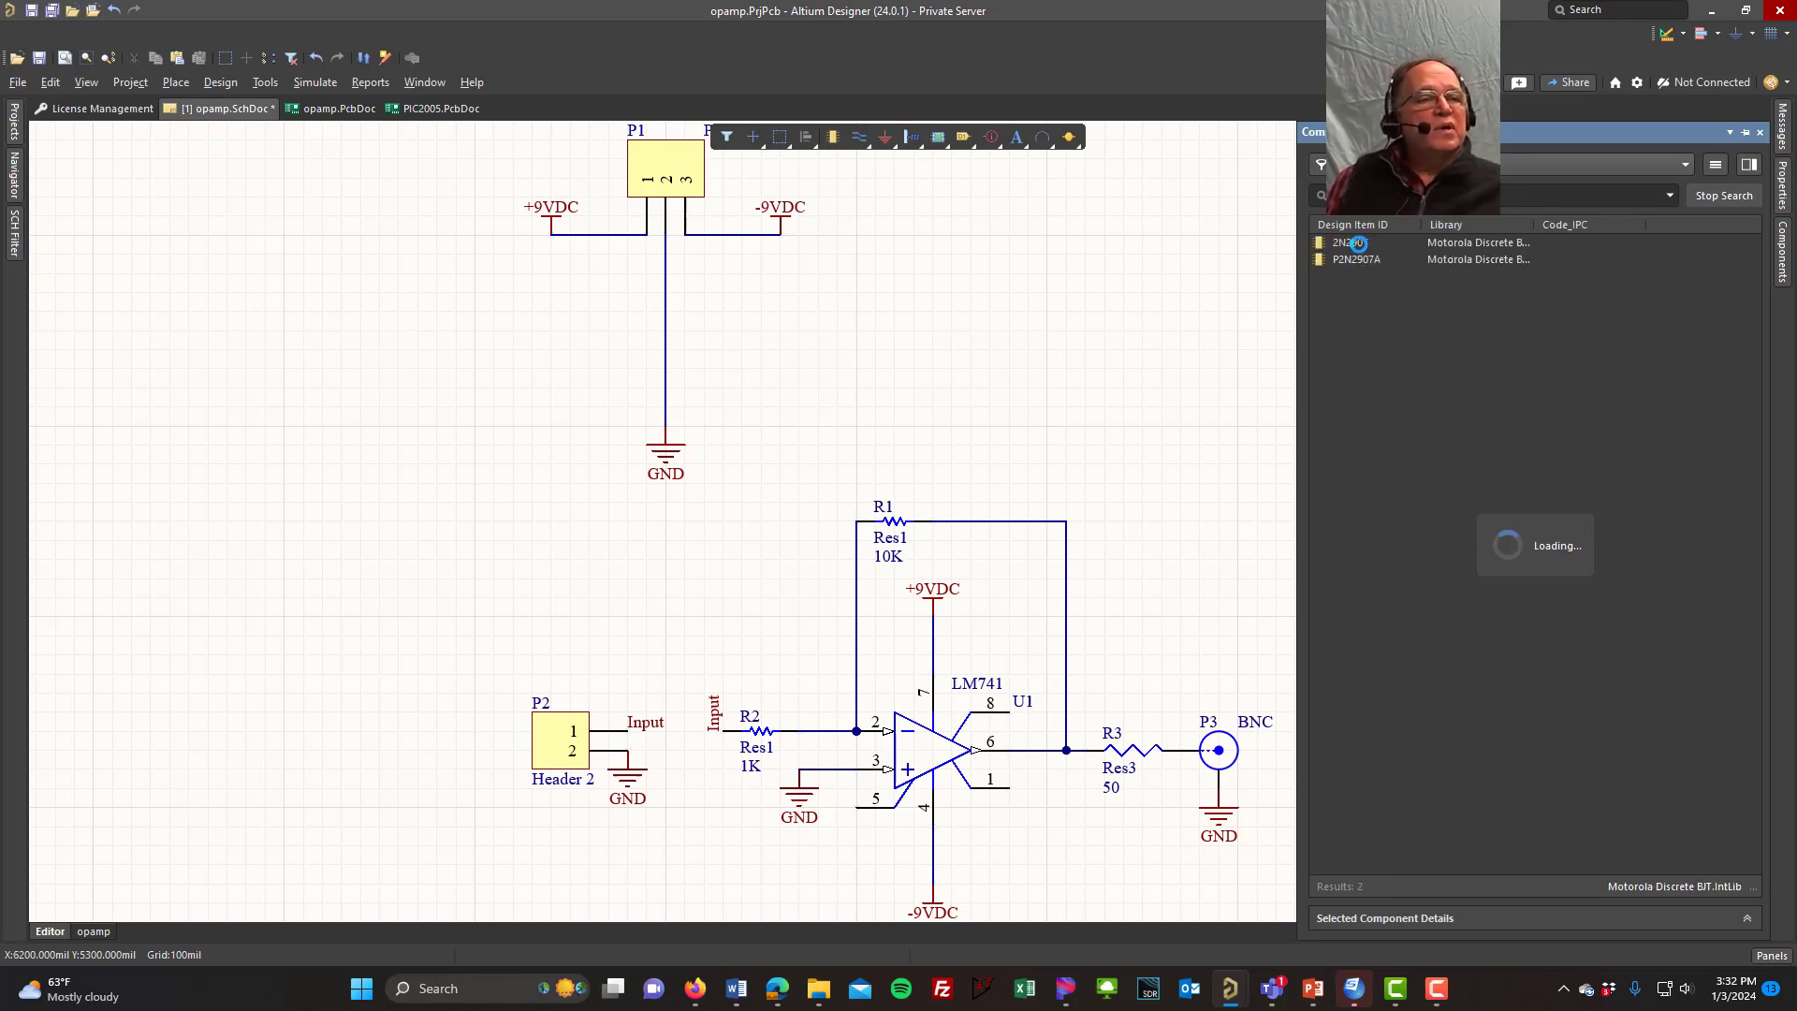
left_click(1728, 195)
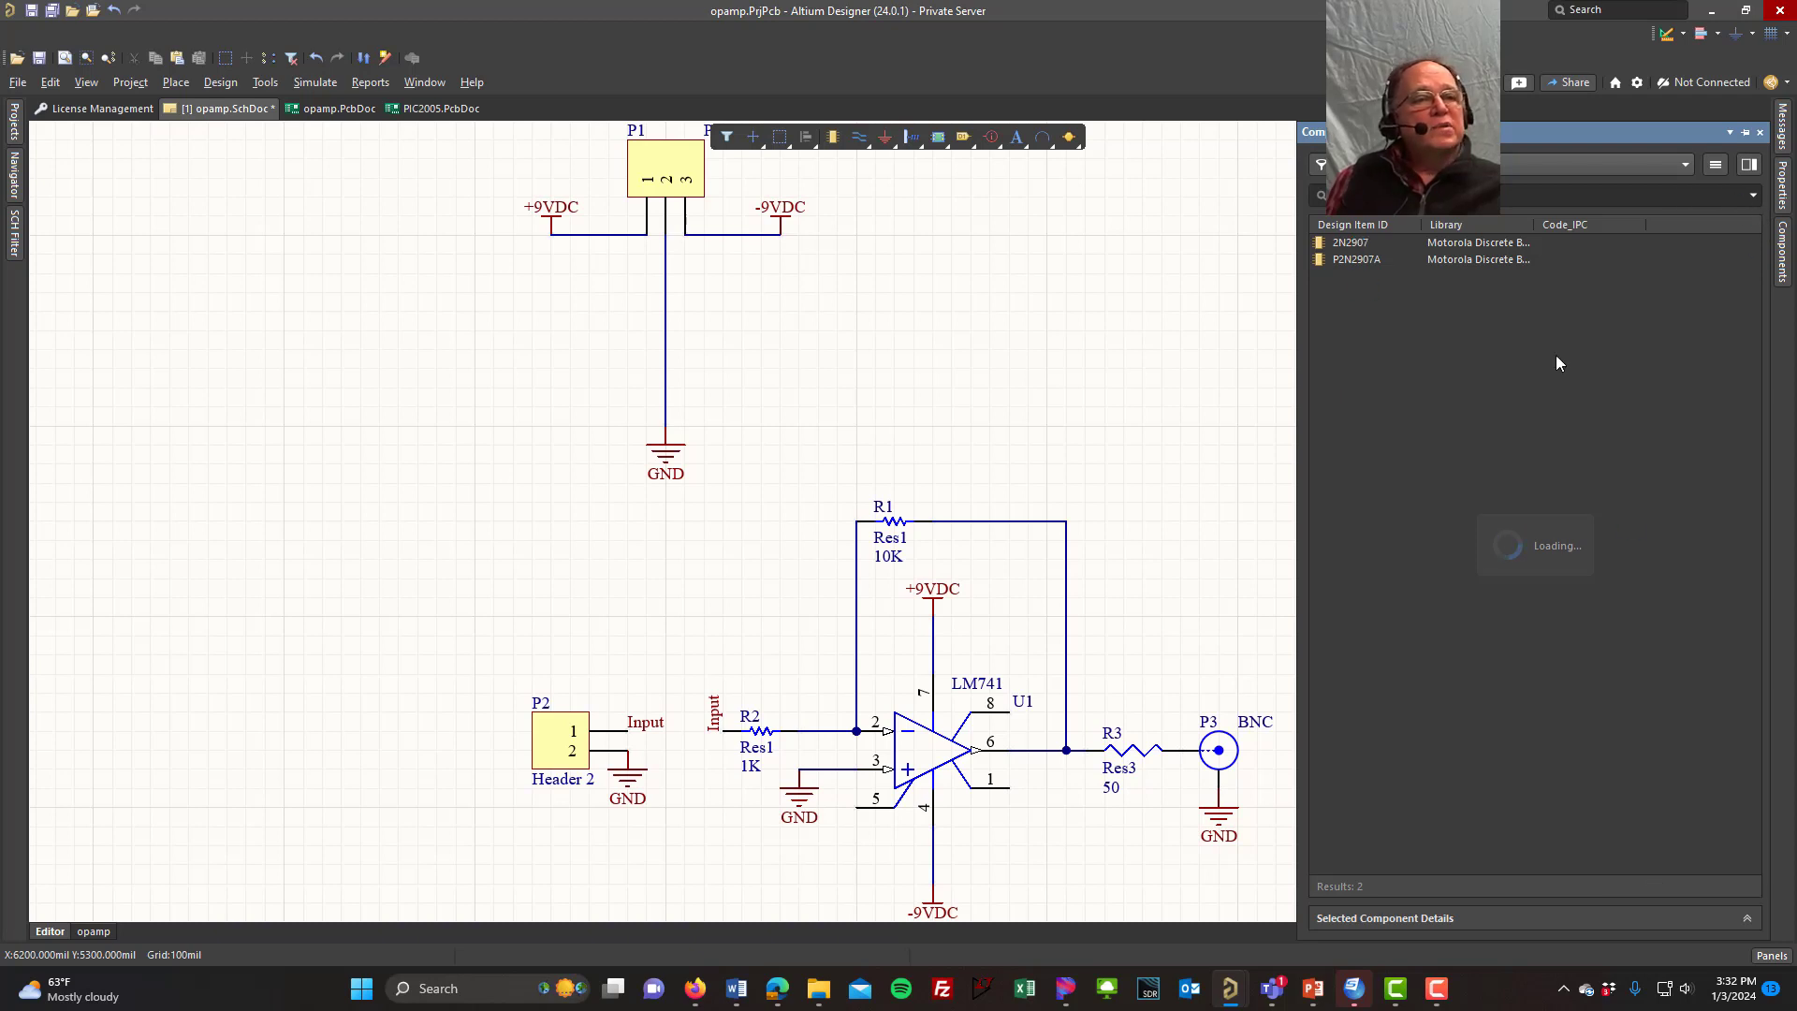
Step: Place the 2N2907 transistor in the empty area above R1, installing Motorola Discrete BJT.IntLib for it, and delete the transistor from the schematic
double_click(1347, 245)
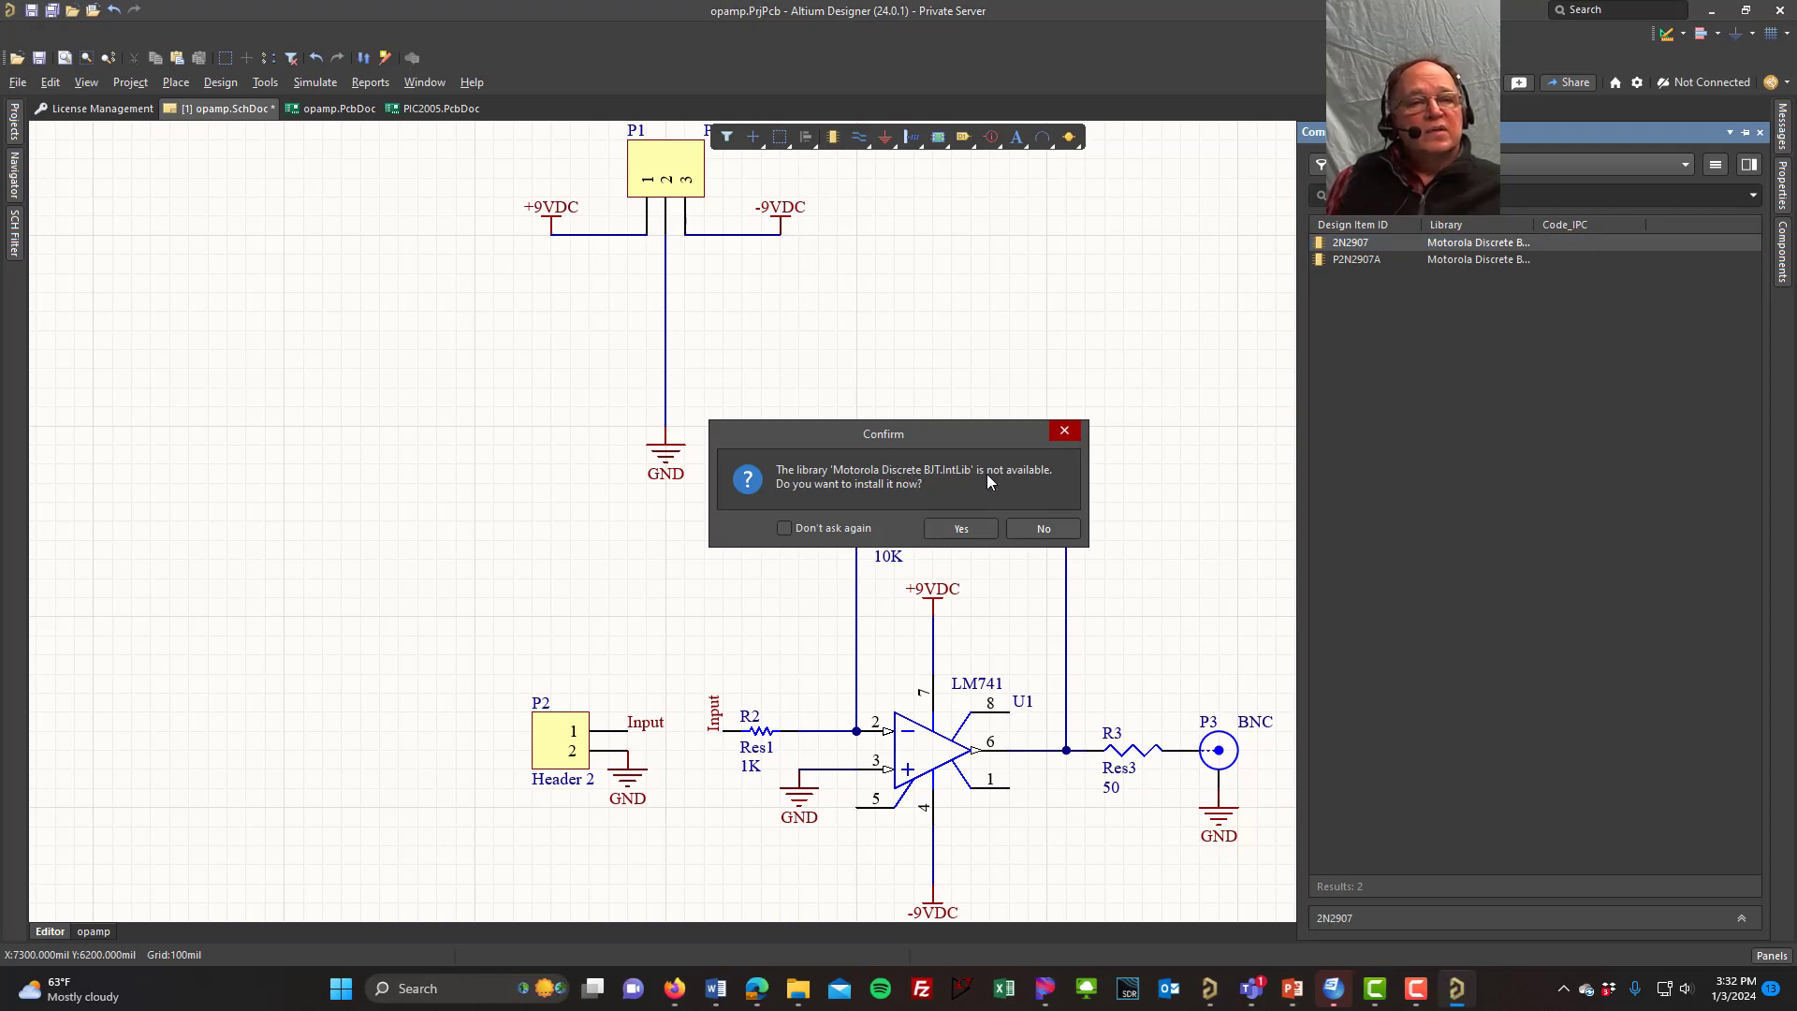
left_click(966, 528)
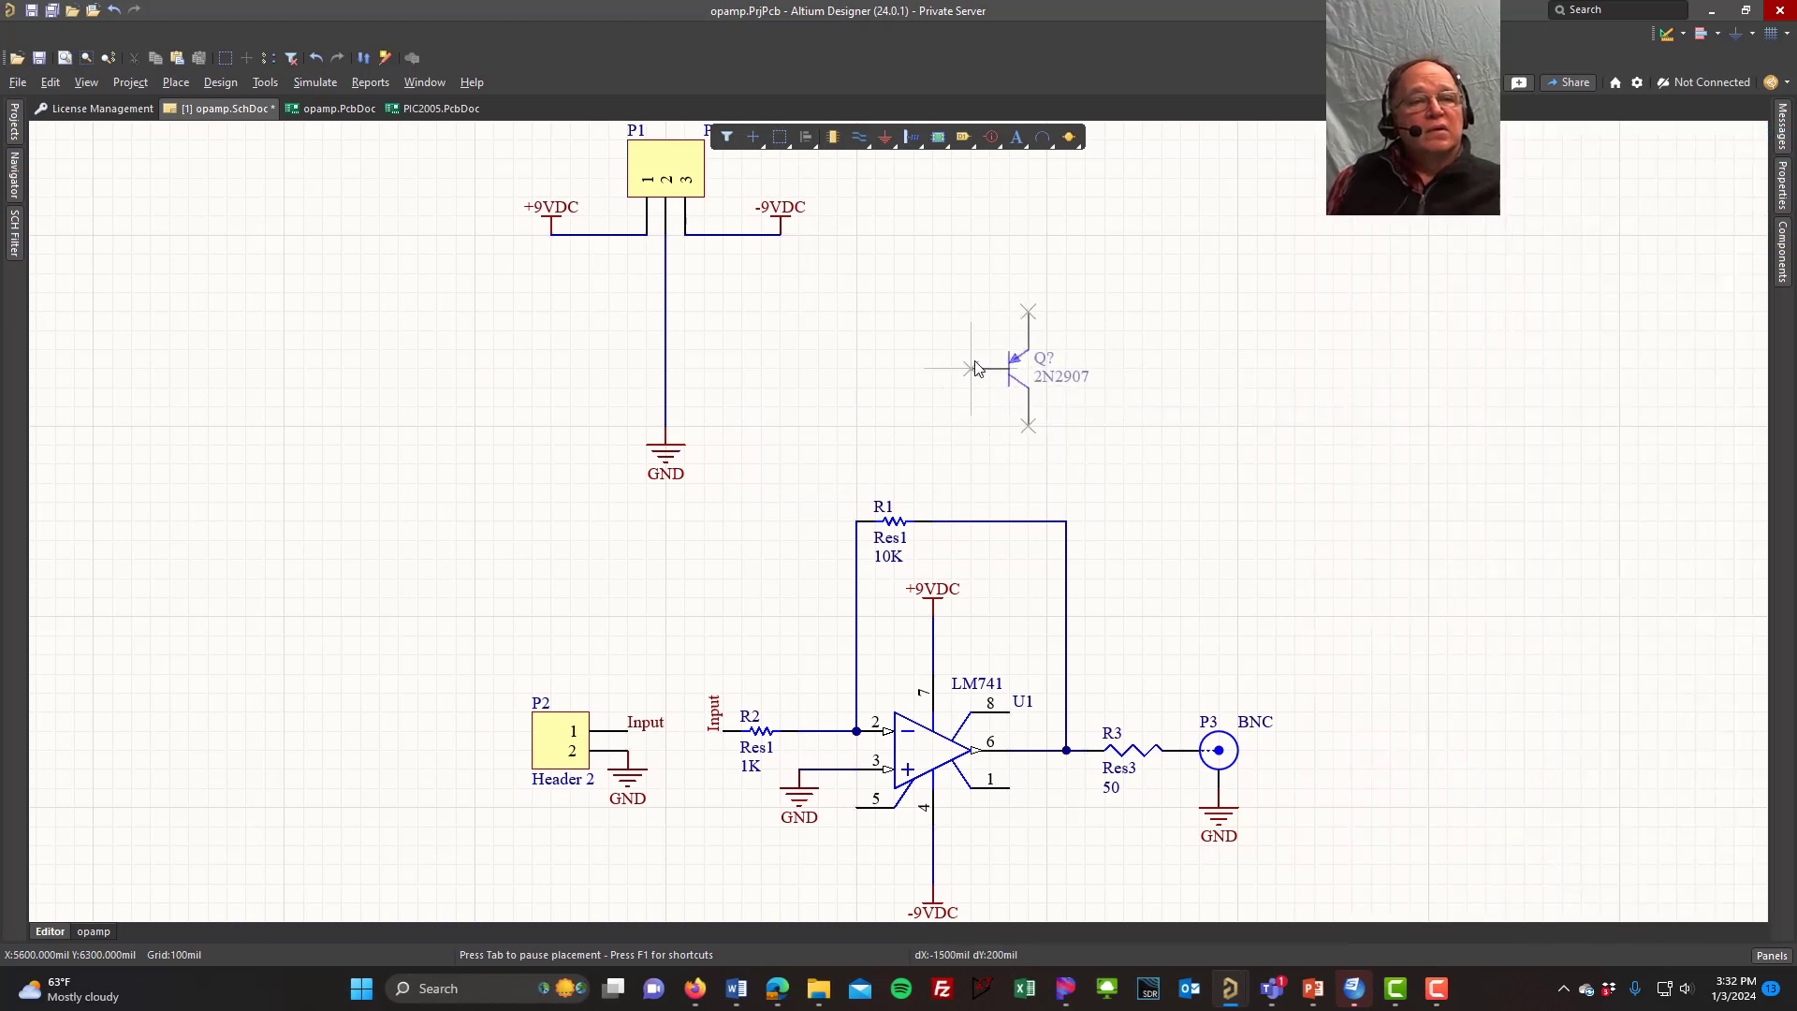
left_click(972, 368)
right_click(1209, 387)
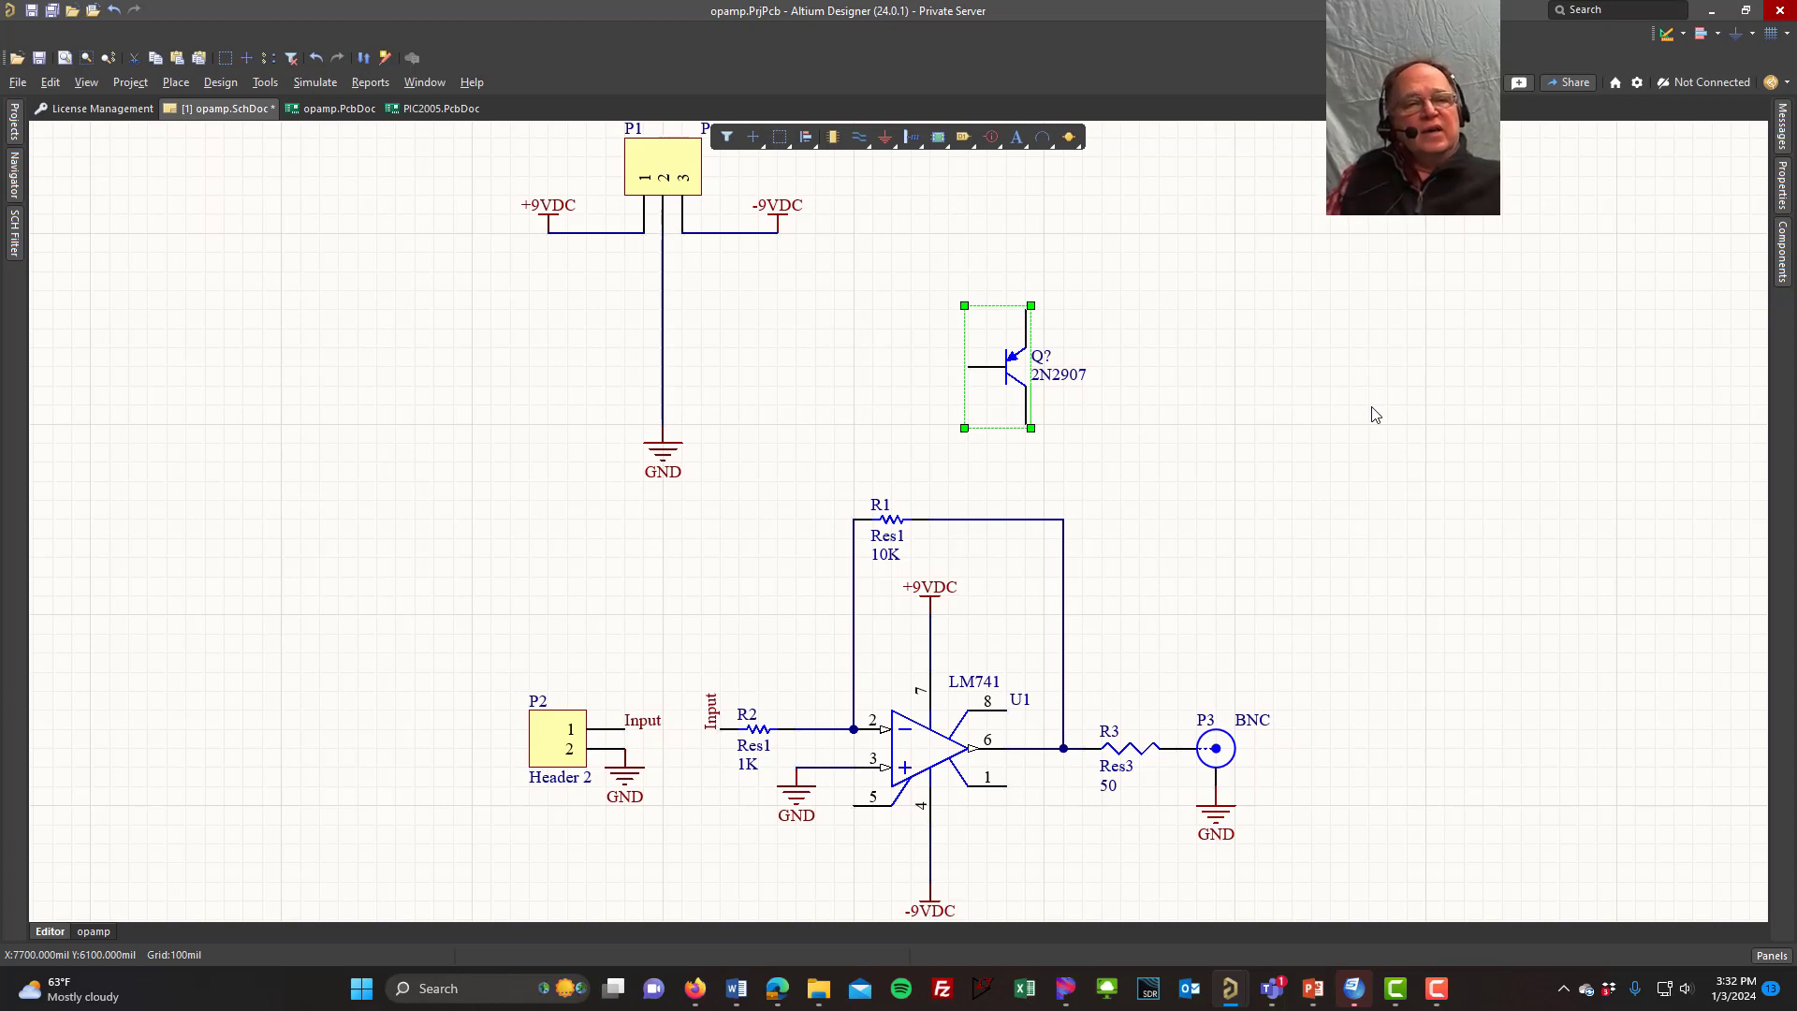
key("Delete")
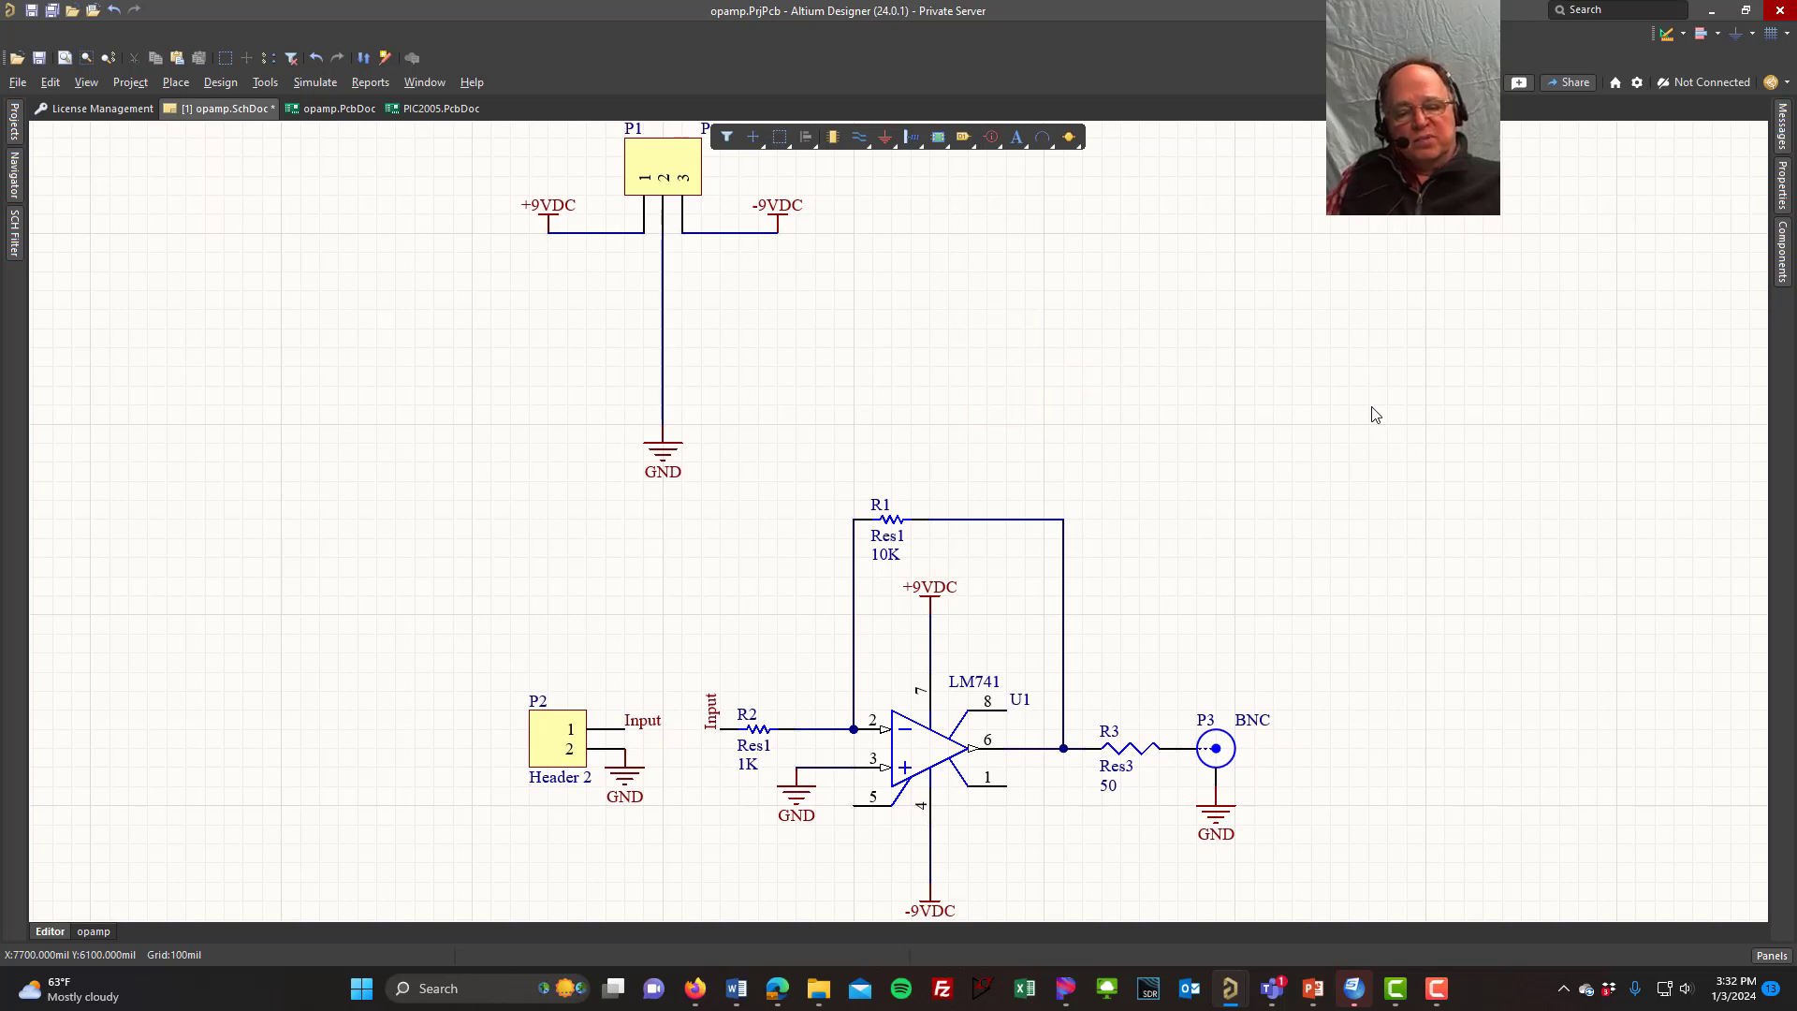